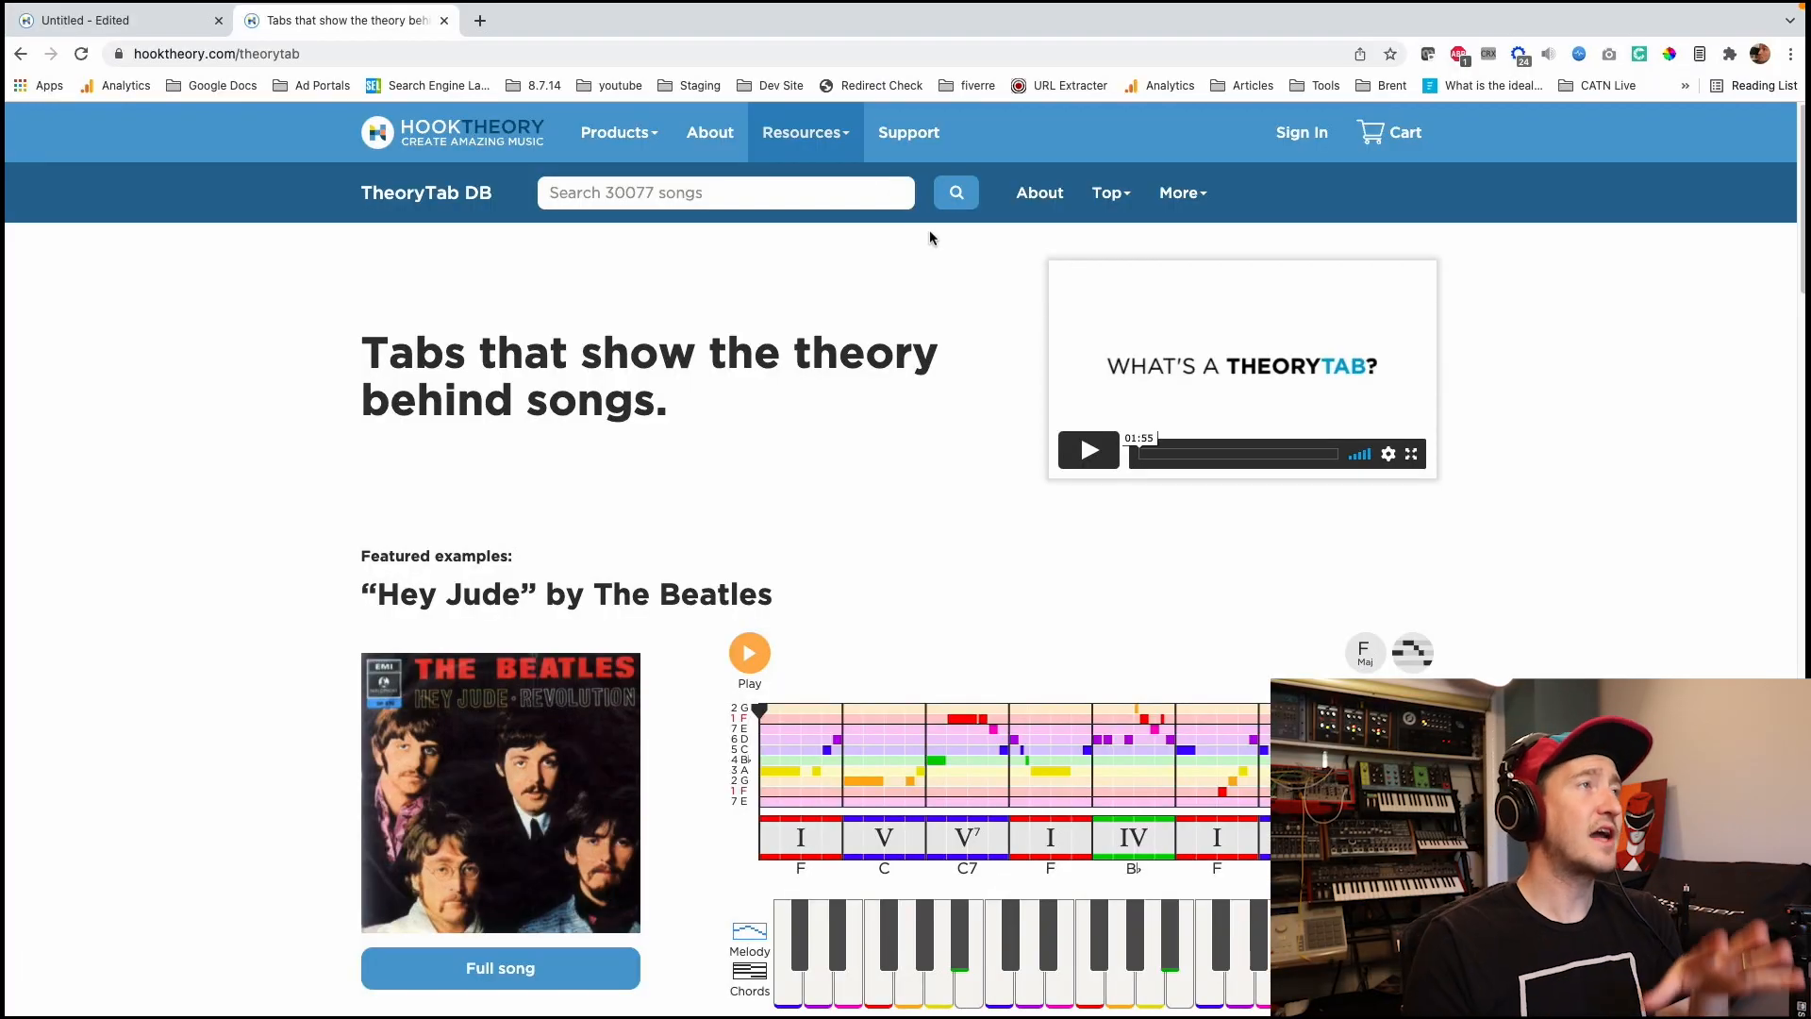
Play the opening bars of the featured example "Hey Jude" by The Beatles and pause it.
{"action": "left_click", "coordinate": [478, 62]}
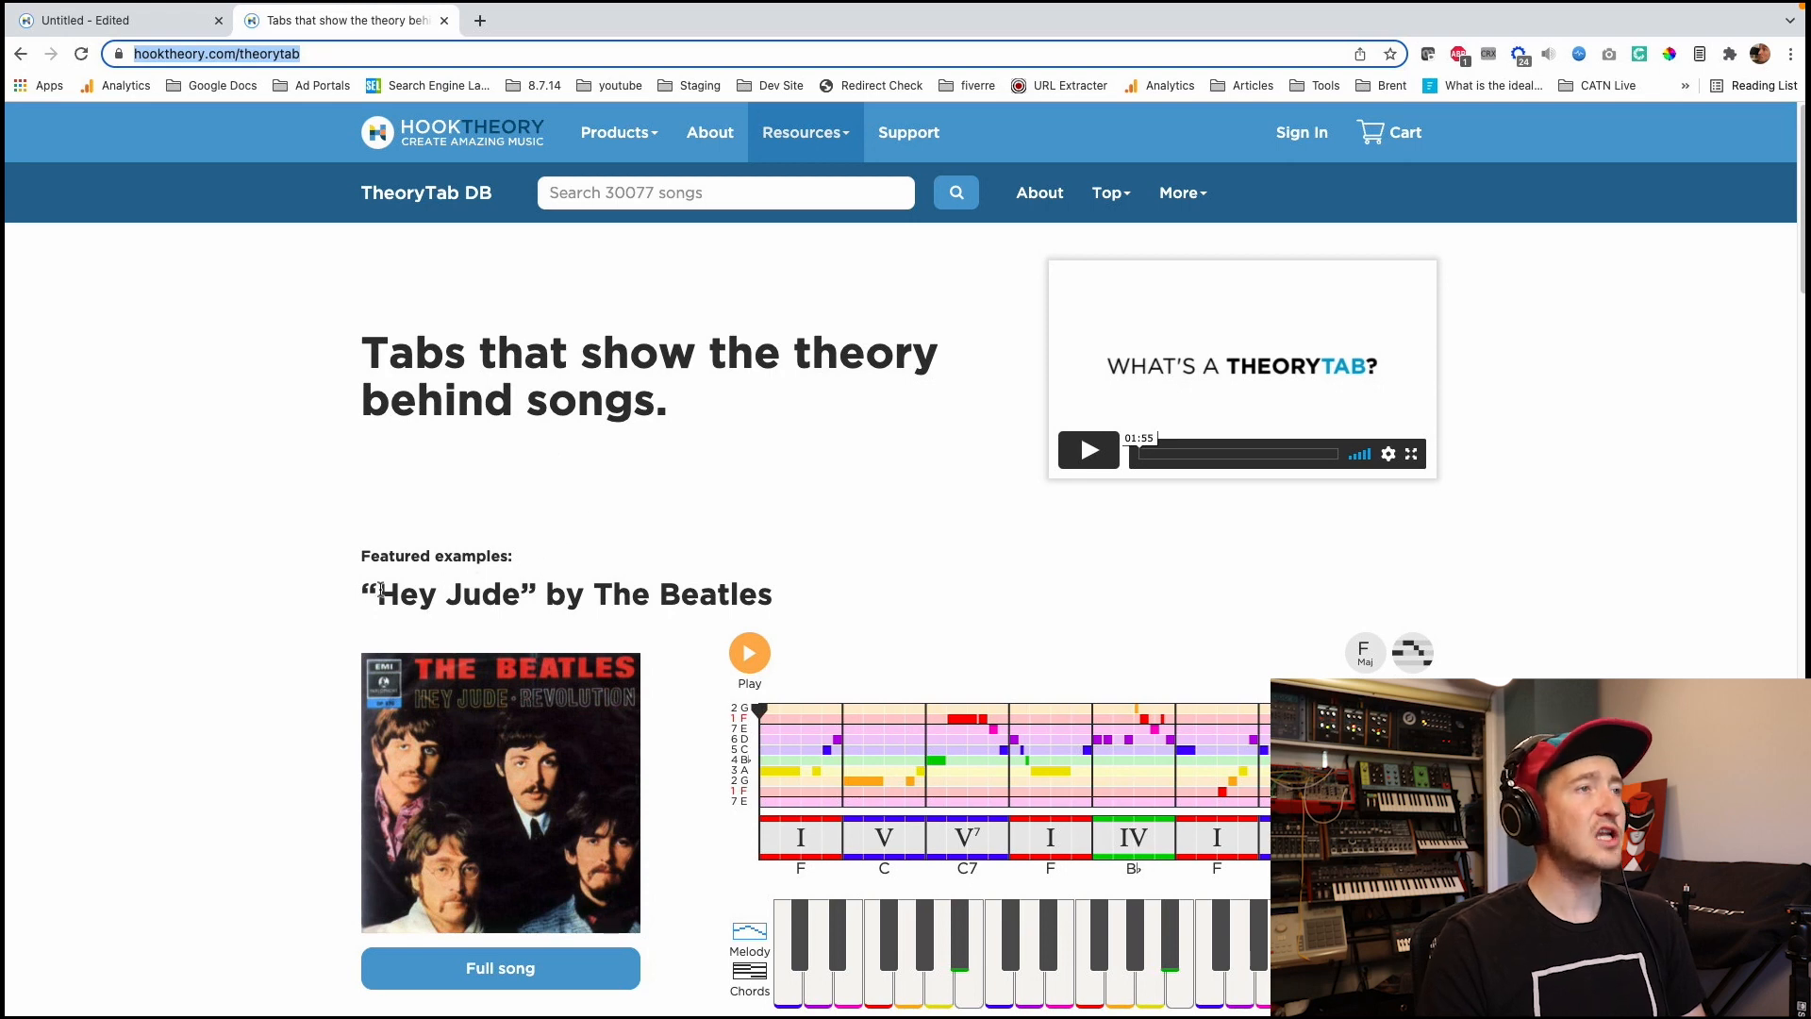
{"action": "left_click", "coordinate": [742, 651]}
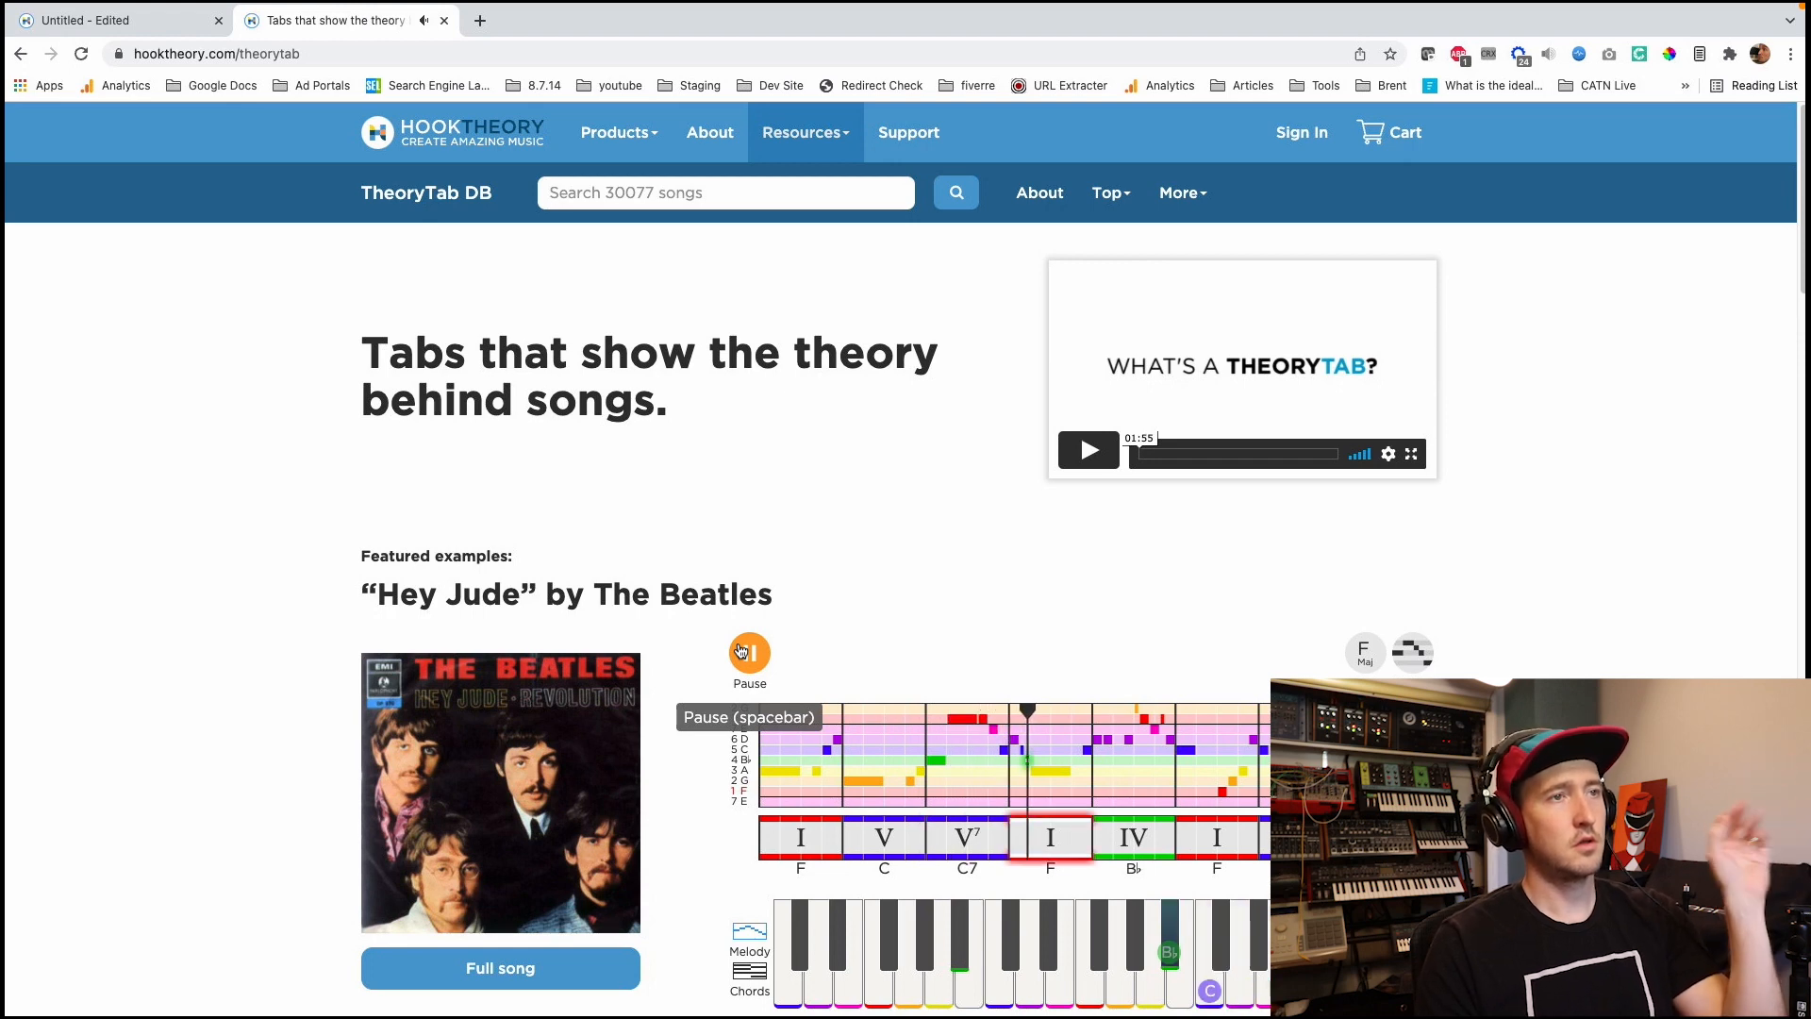
{"action": "left_click", "coordinate": [741, 650]}
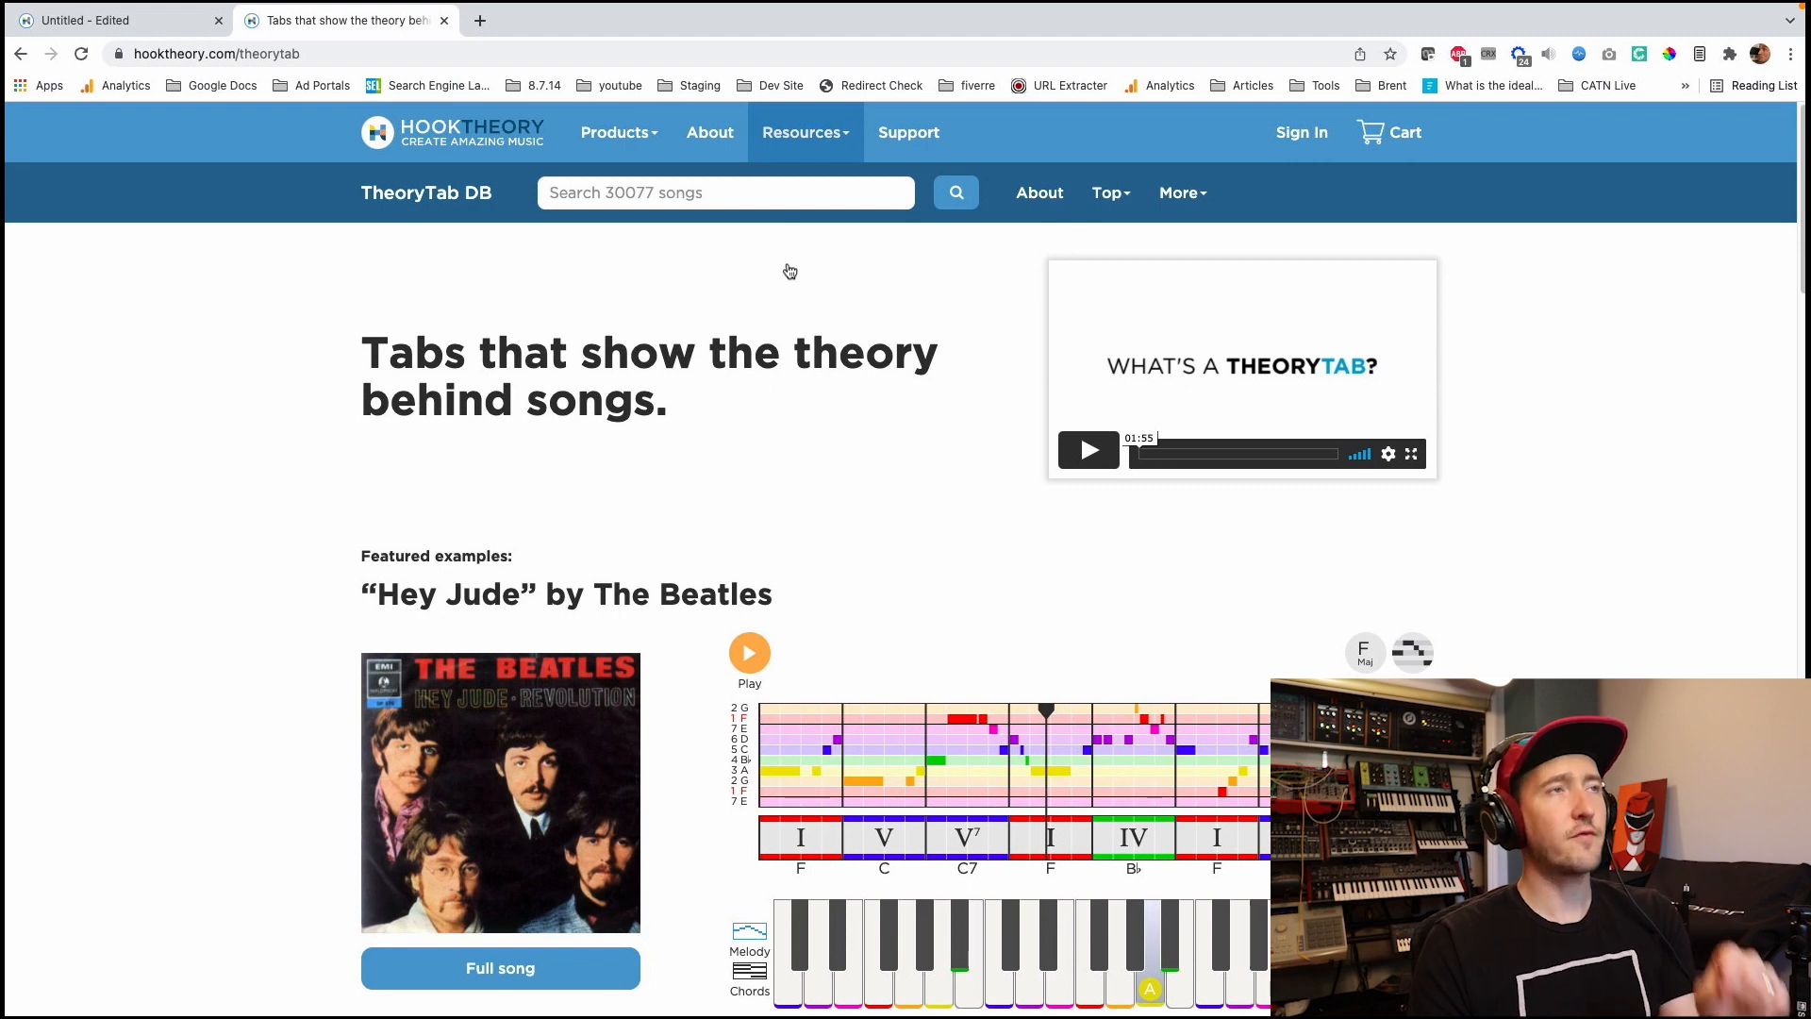
Find the featured example "Shake It Off" by Taylor Swift further down the page and play it.
{"action": "left_click", "coordinate": [819, 139]}
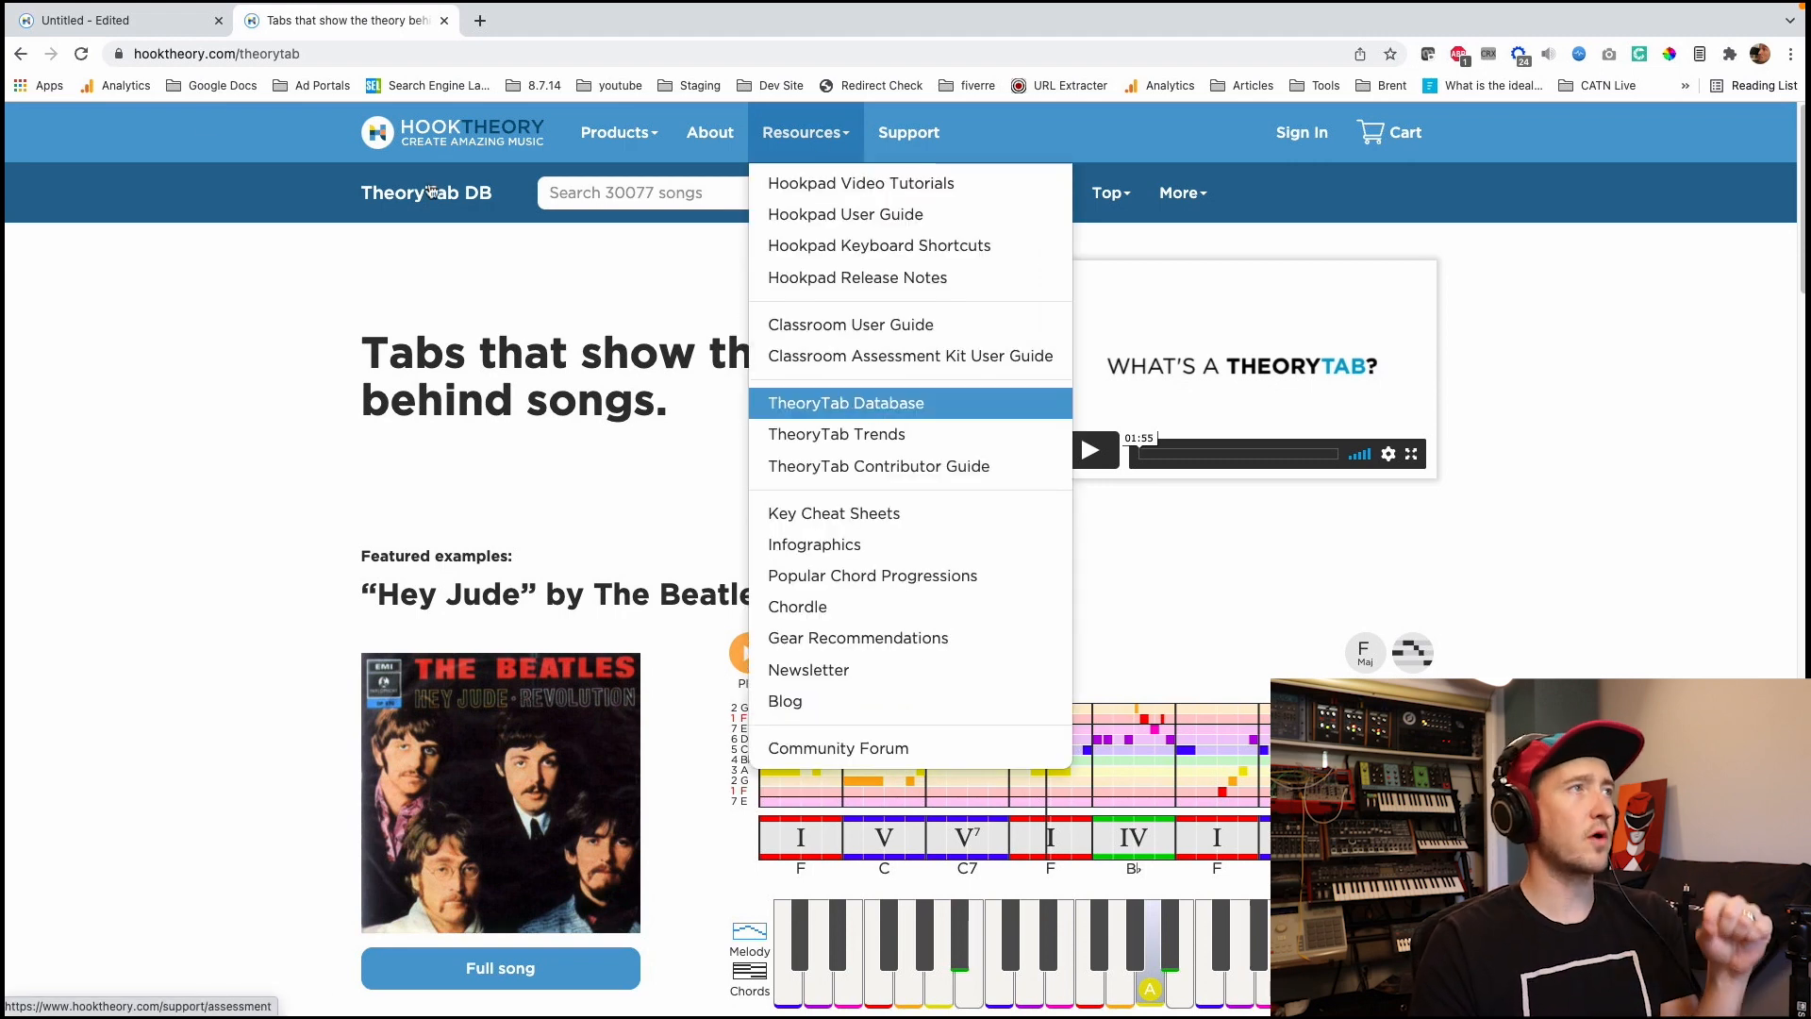
{"action": "left_click", "coordinate": [722, 475]}
{"action": "scroll", "coordinate": [829, 579], "scroll_direction": "down", "scroll_amount": 6}
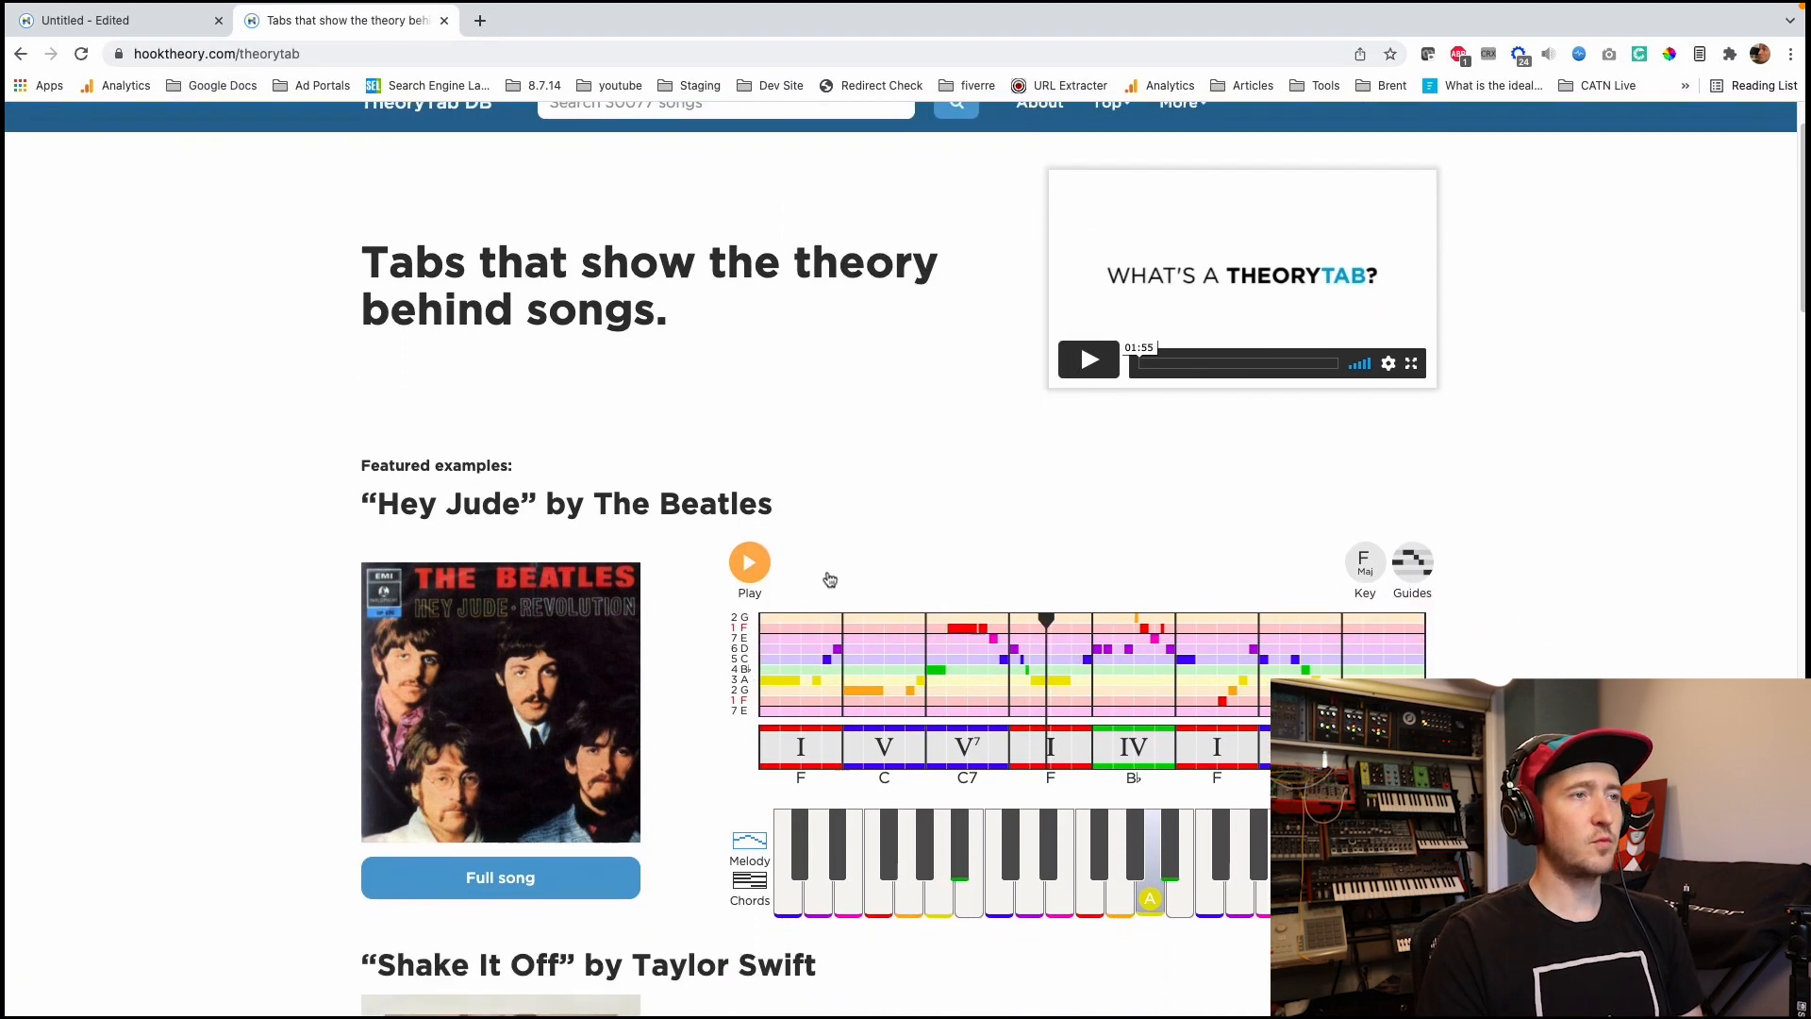
{"action": "scroll", "coordinate": [830, 579], "scroll_direction": "down", "scroll_amount": 2}
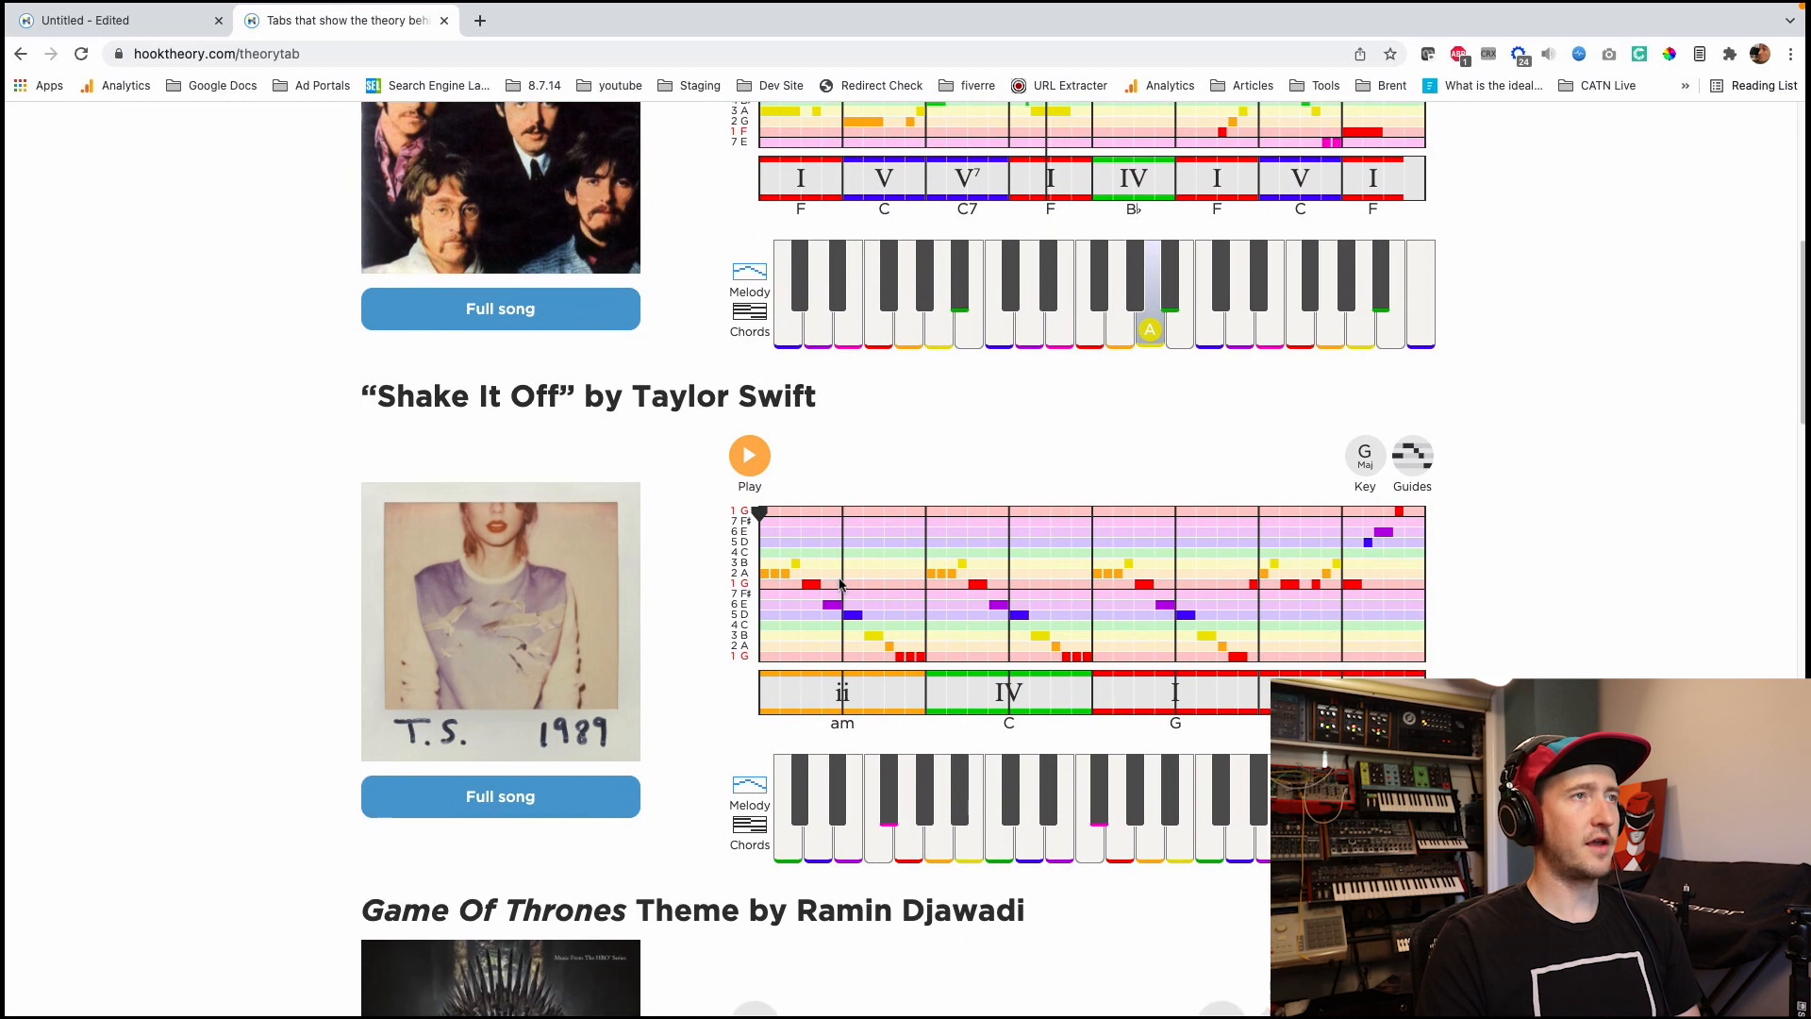
{"action": "left_click", "coordinate": [747, 376]}
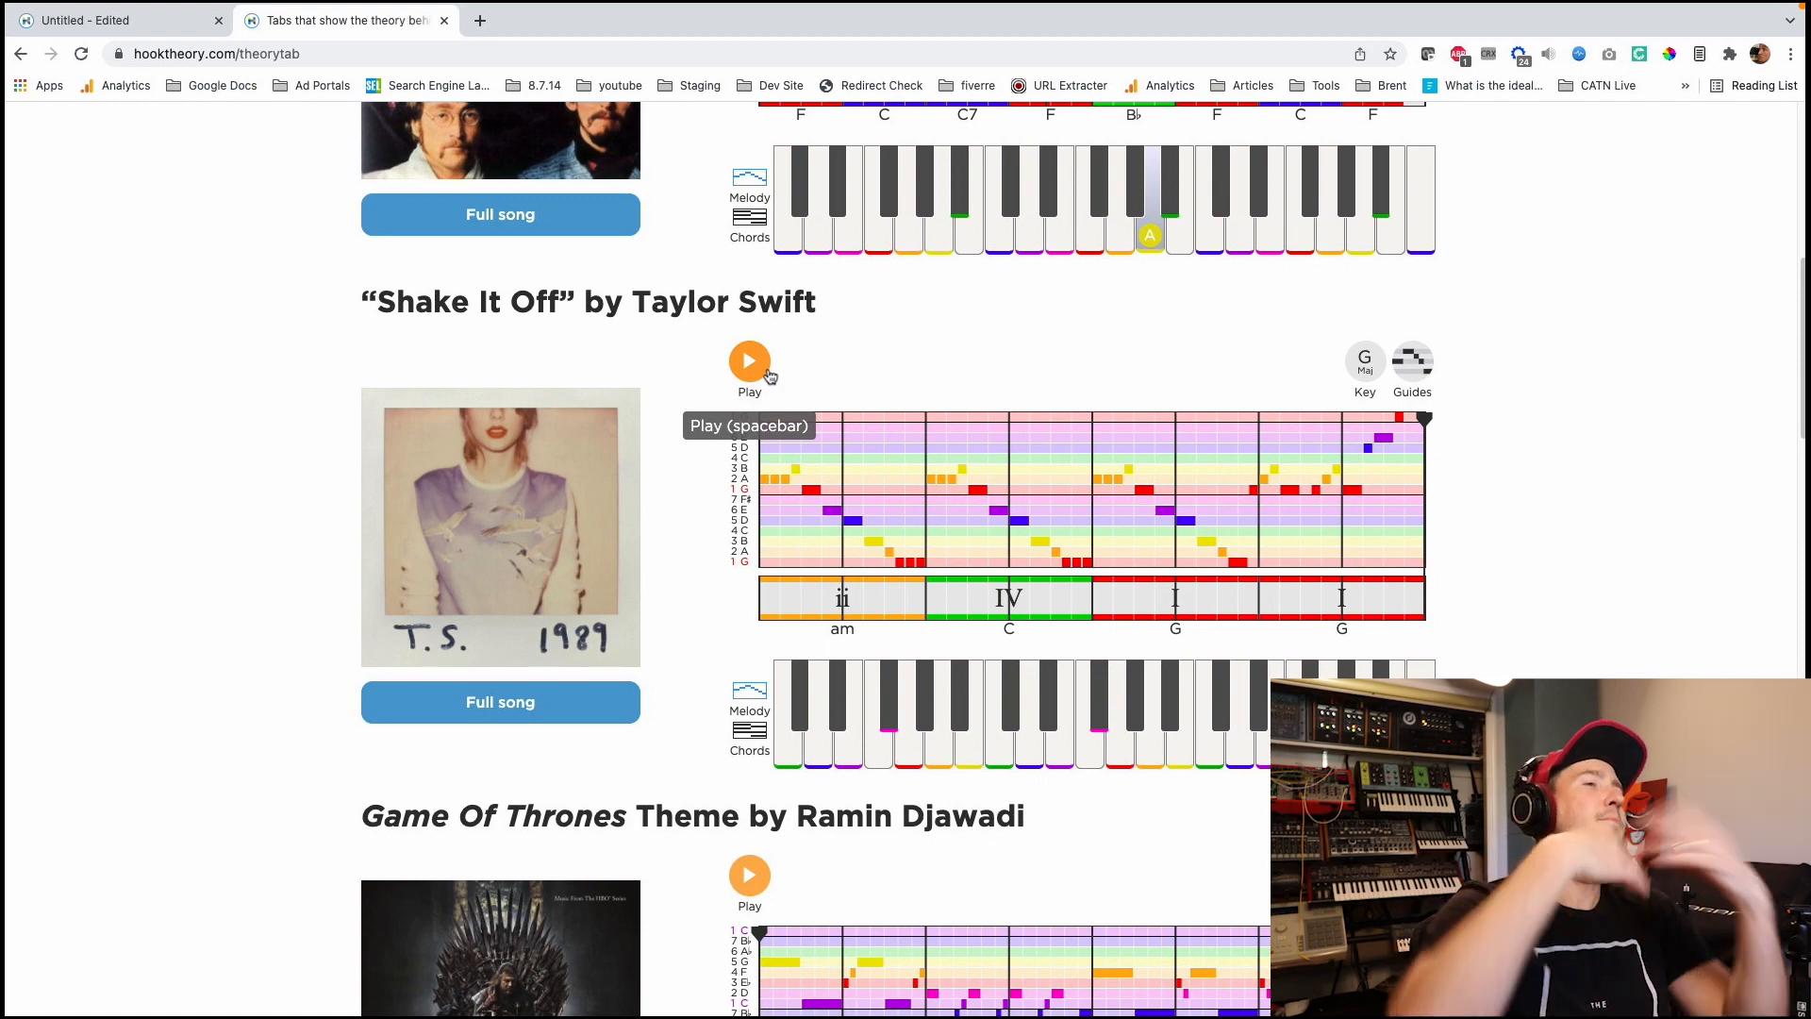
Search the TheoryTab database for "fantasy" and open the Mariah Carey song.
{"action": "scroll", "coordinate": [829, 397], "scroll_direction": "up", "scroll_amount": 10}
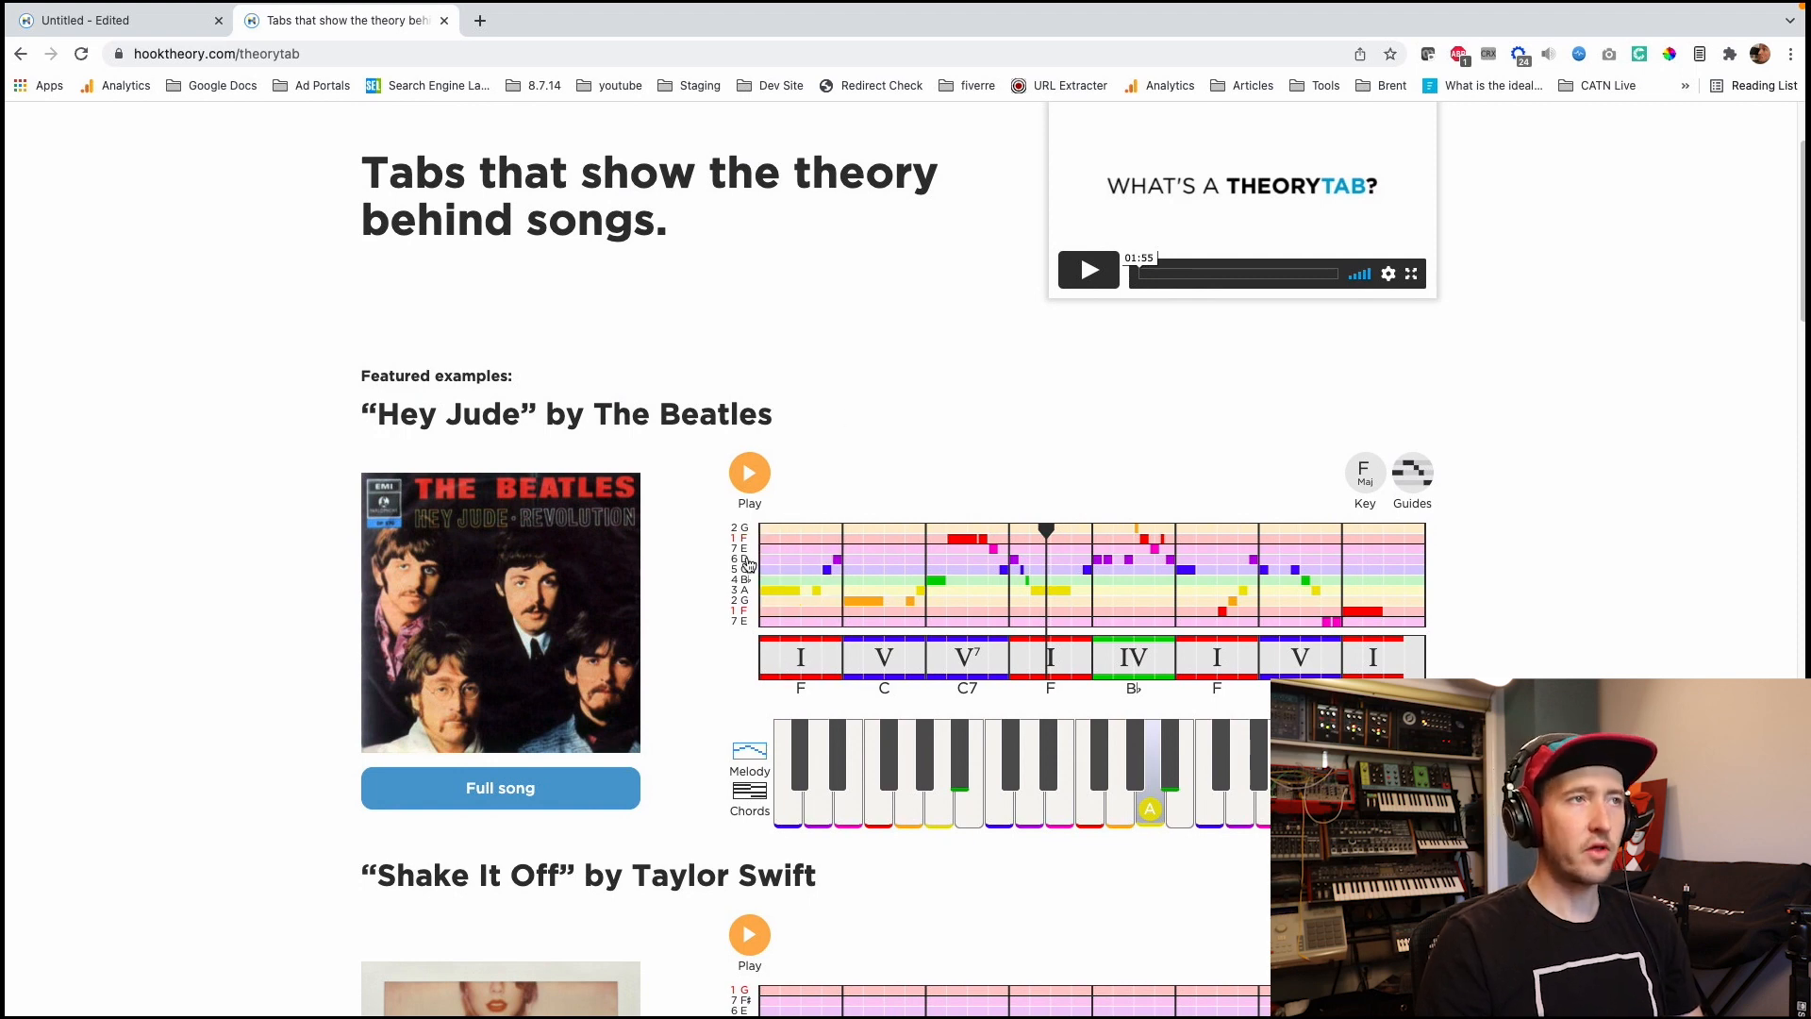
{"action": "scroll", "coordinate": [1111, 617], "scroll_direction": "up", "scroll_amount": 3}
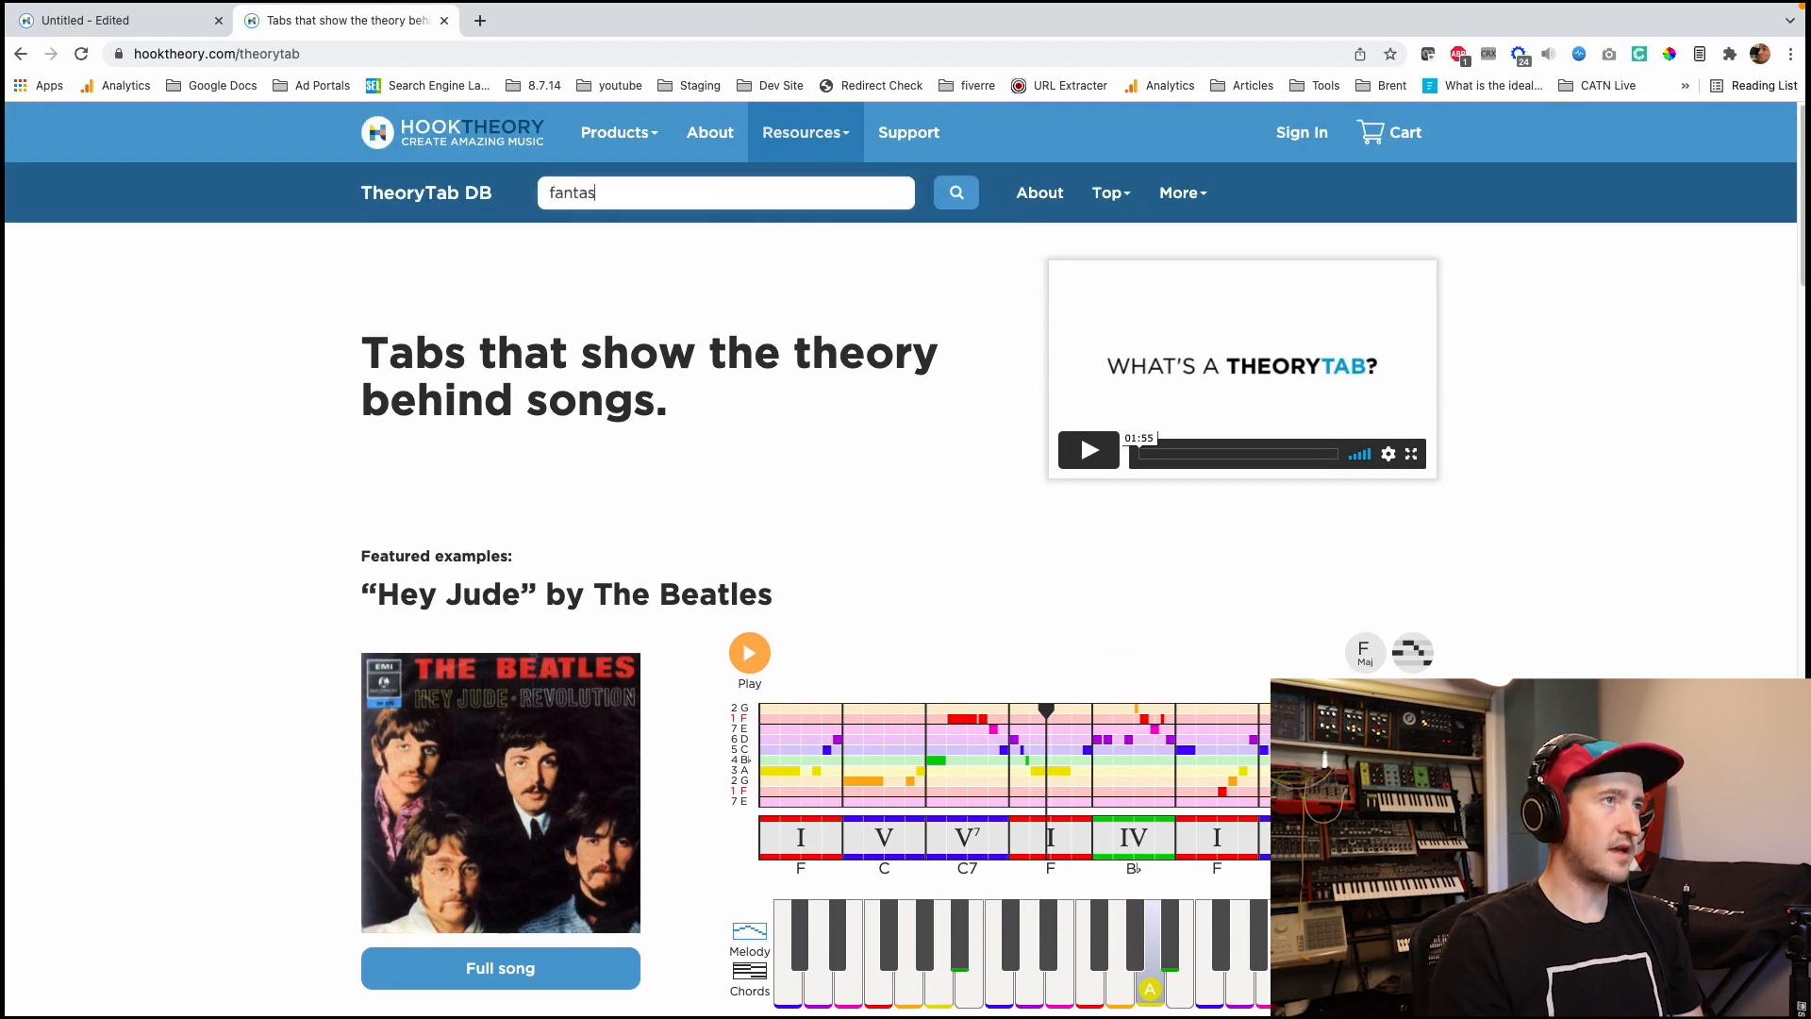
{"action": "type", "text": "y"}
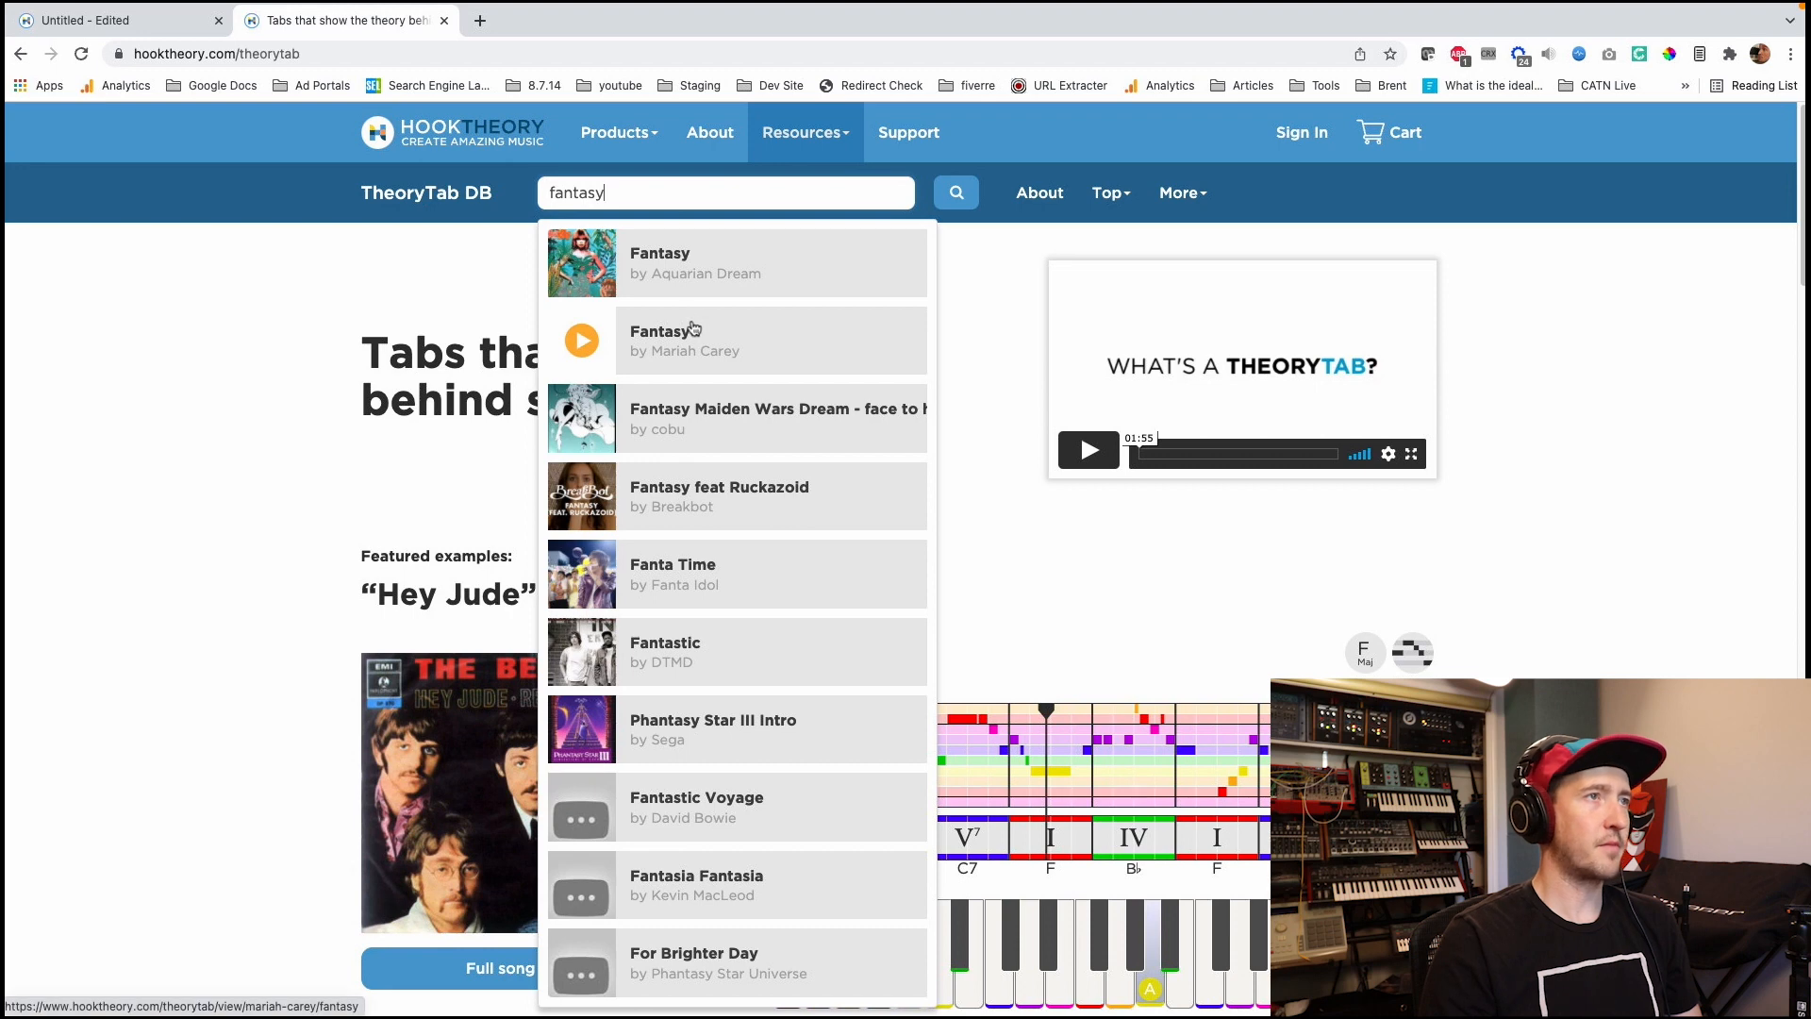
{"action": "left_click", "coordinate": [695, 328]}
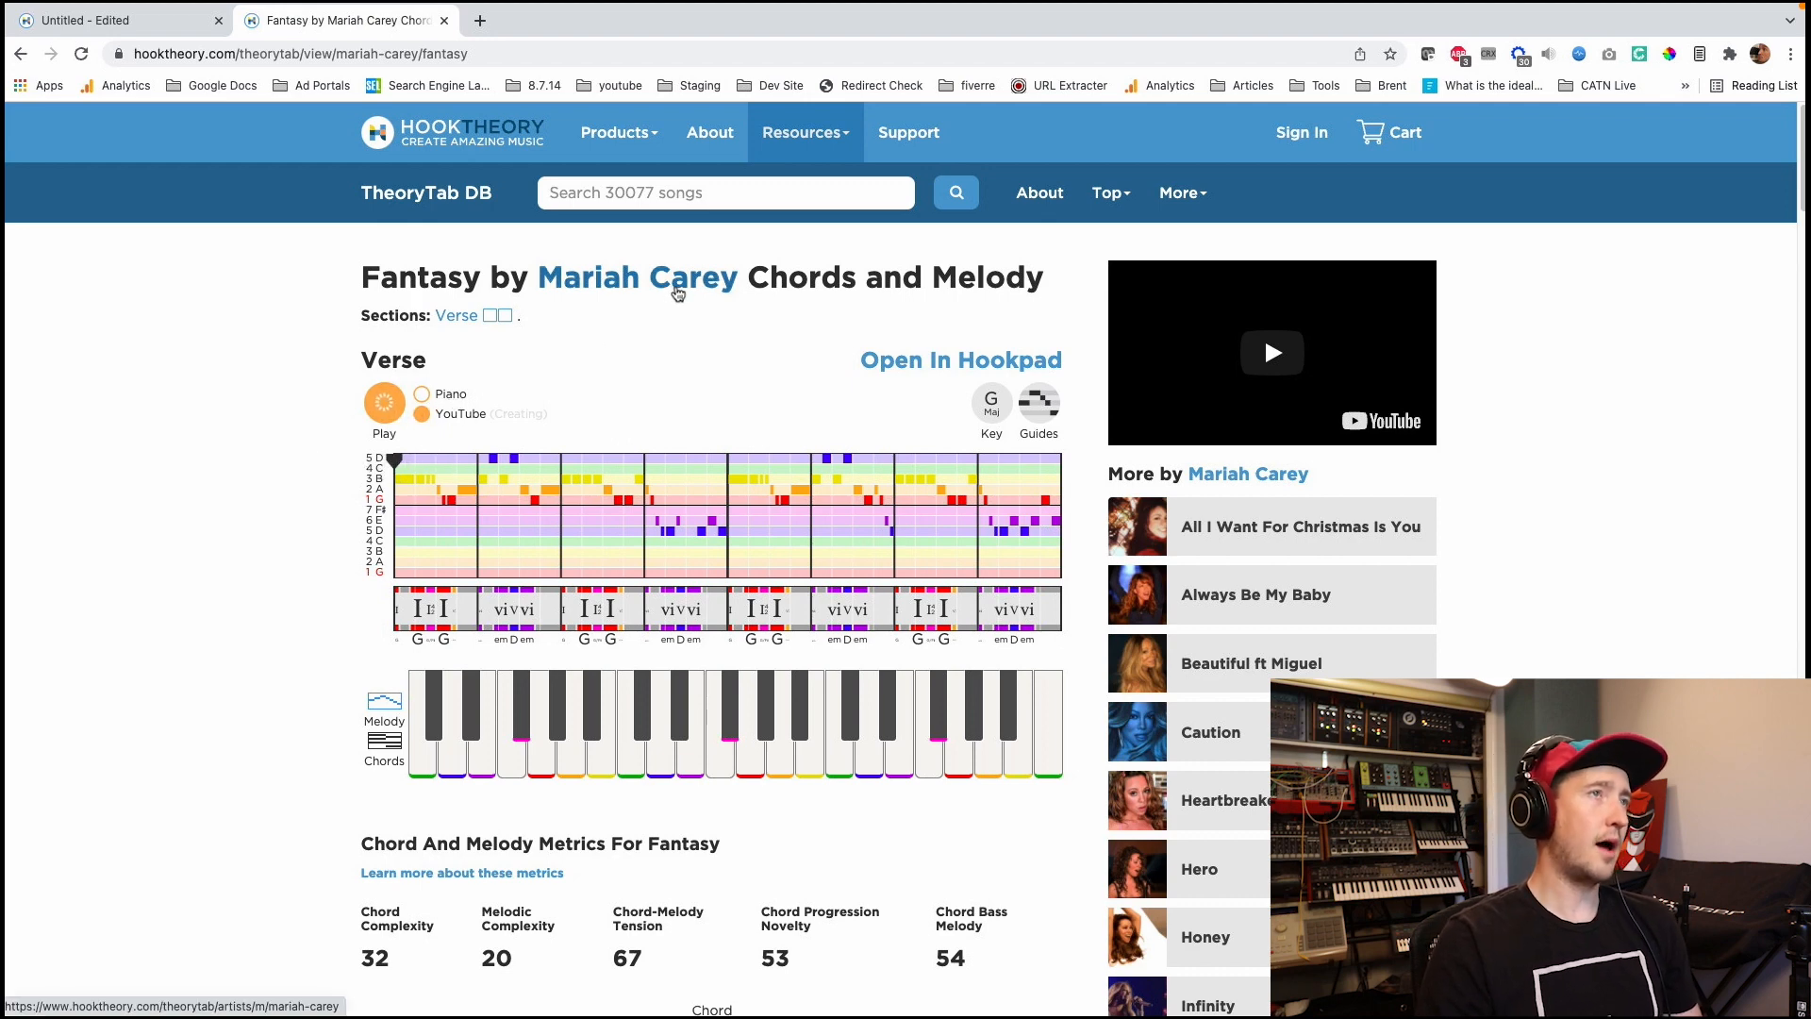
Open the TheoryTab Trends page for exploring chord progressions.
{"action": "left_click", "coordinate": [846, 147]}
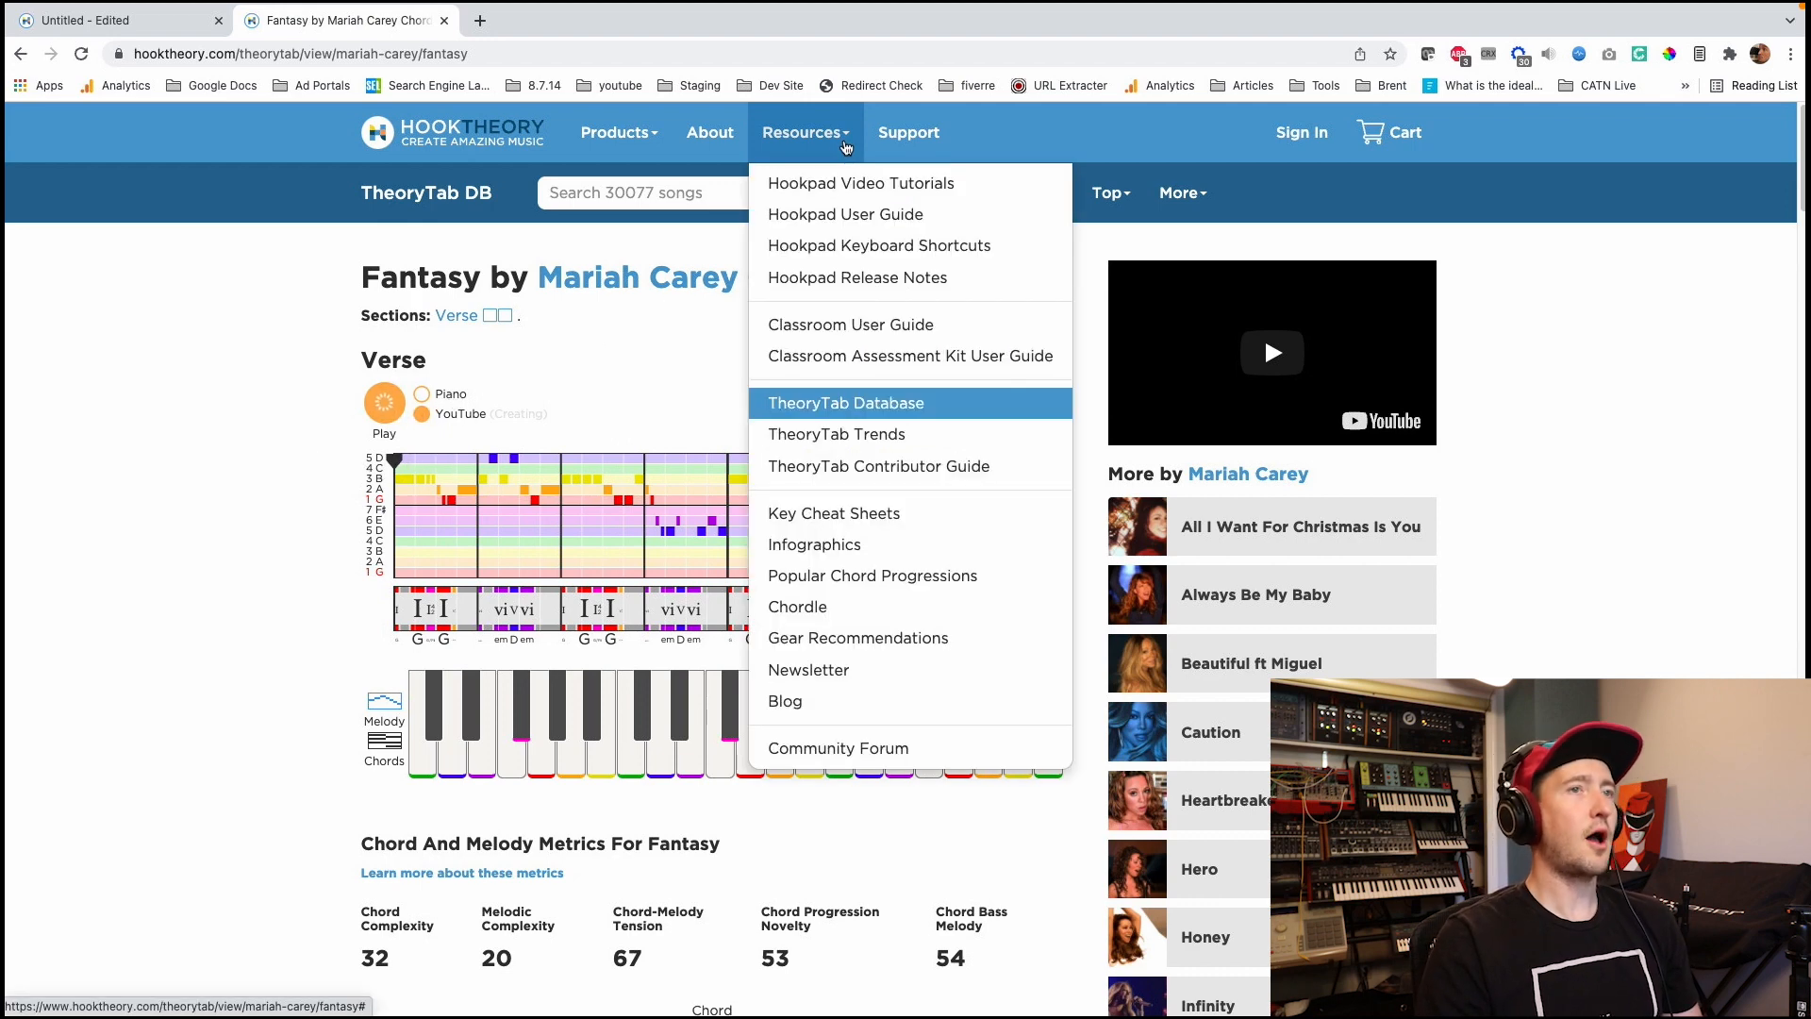
{"action": "left_click", "coordinate": [810, 437]}
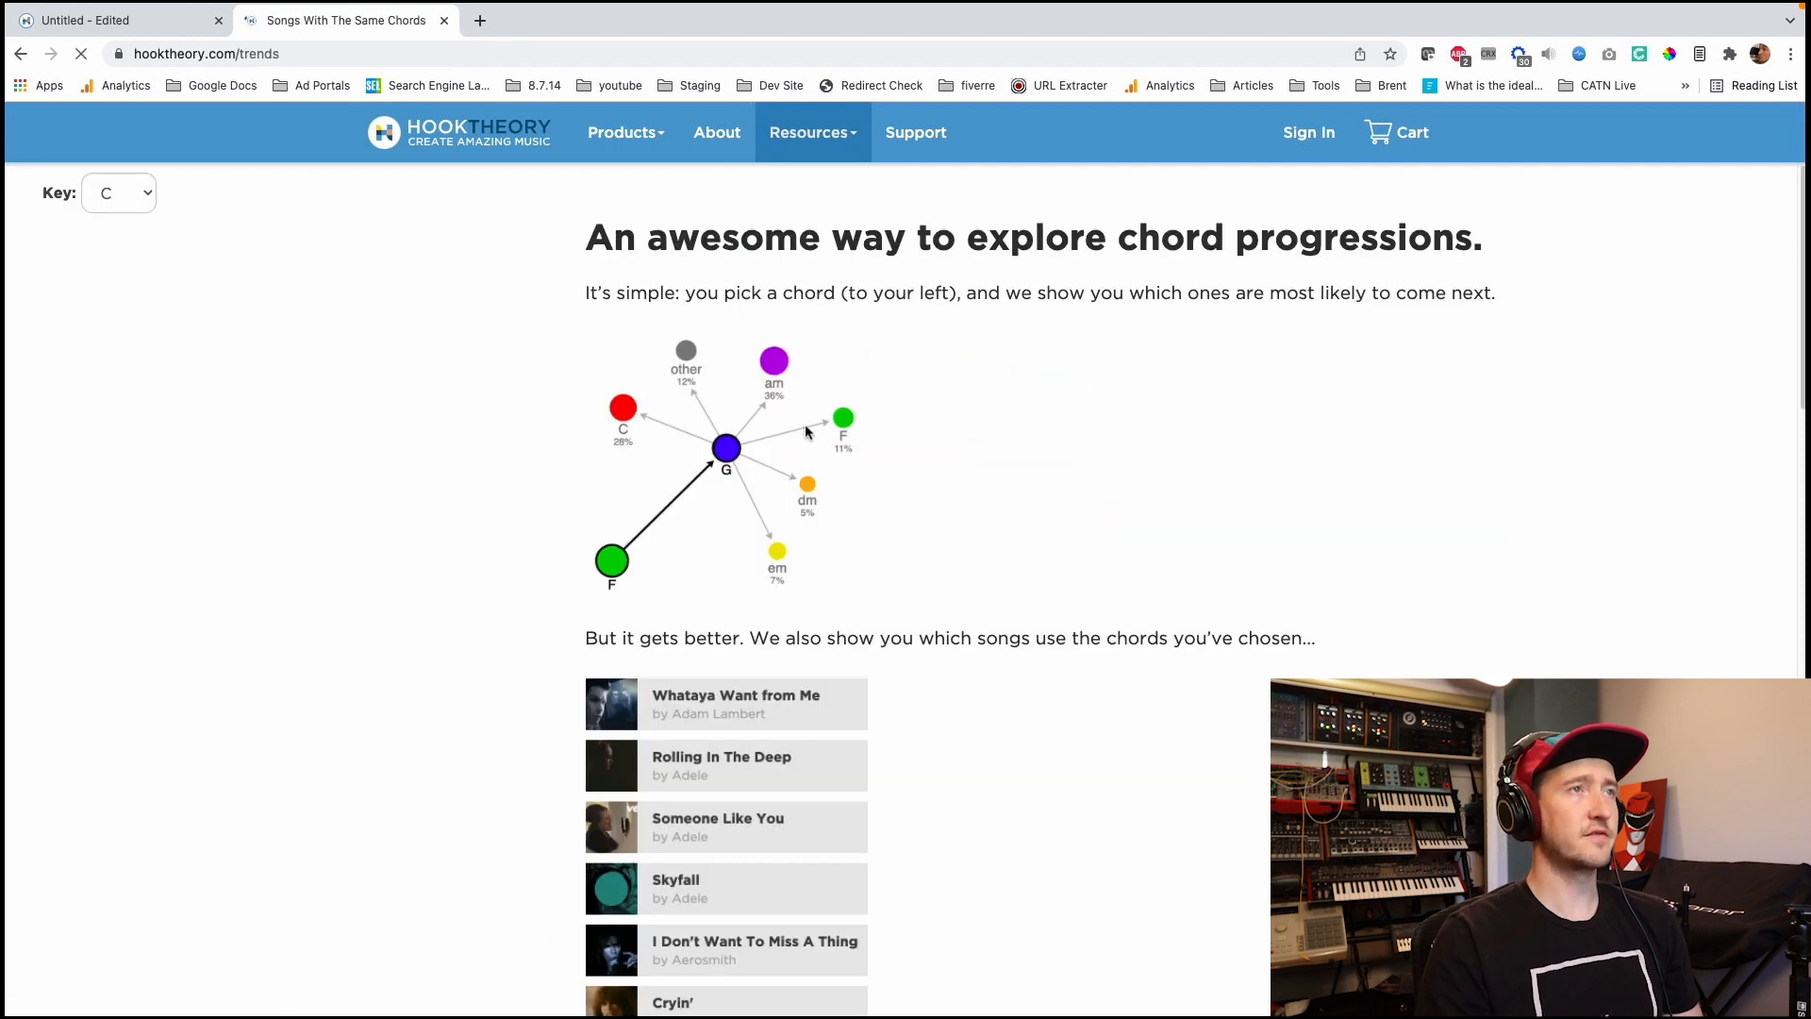
{"action": "left_click", "coordinate": [829, 137]}
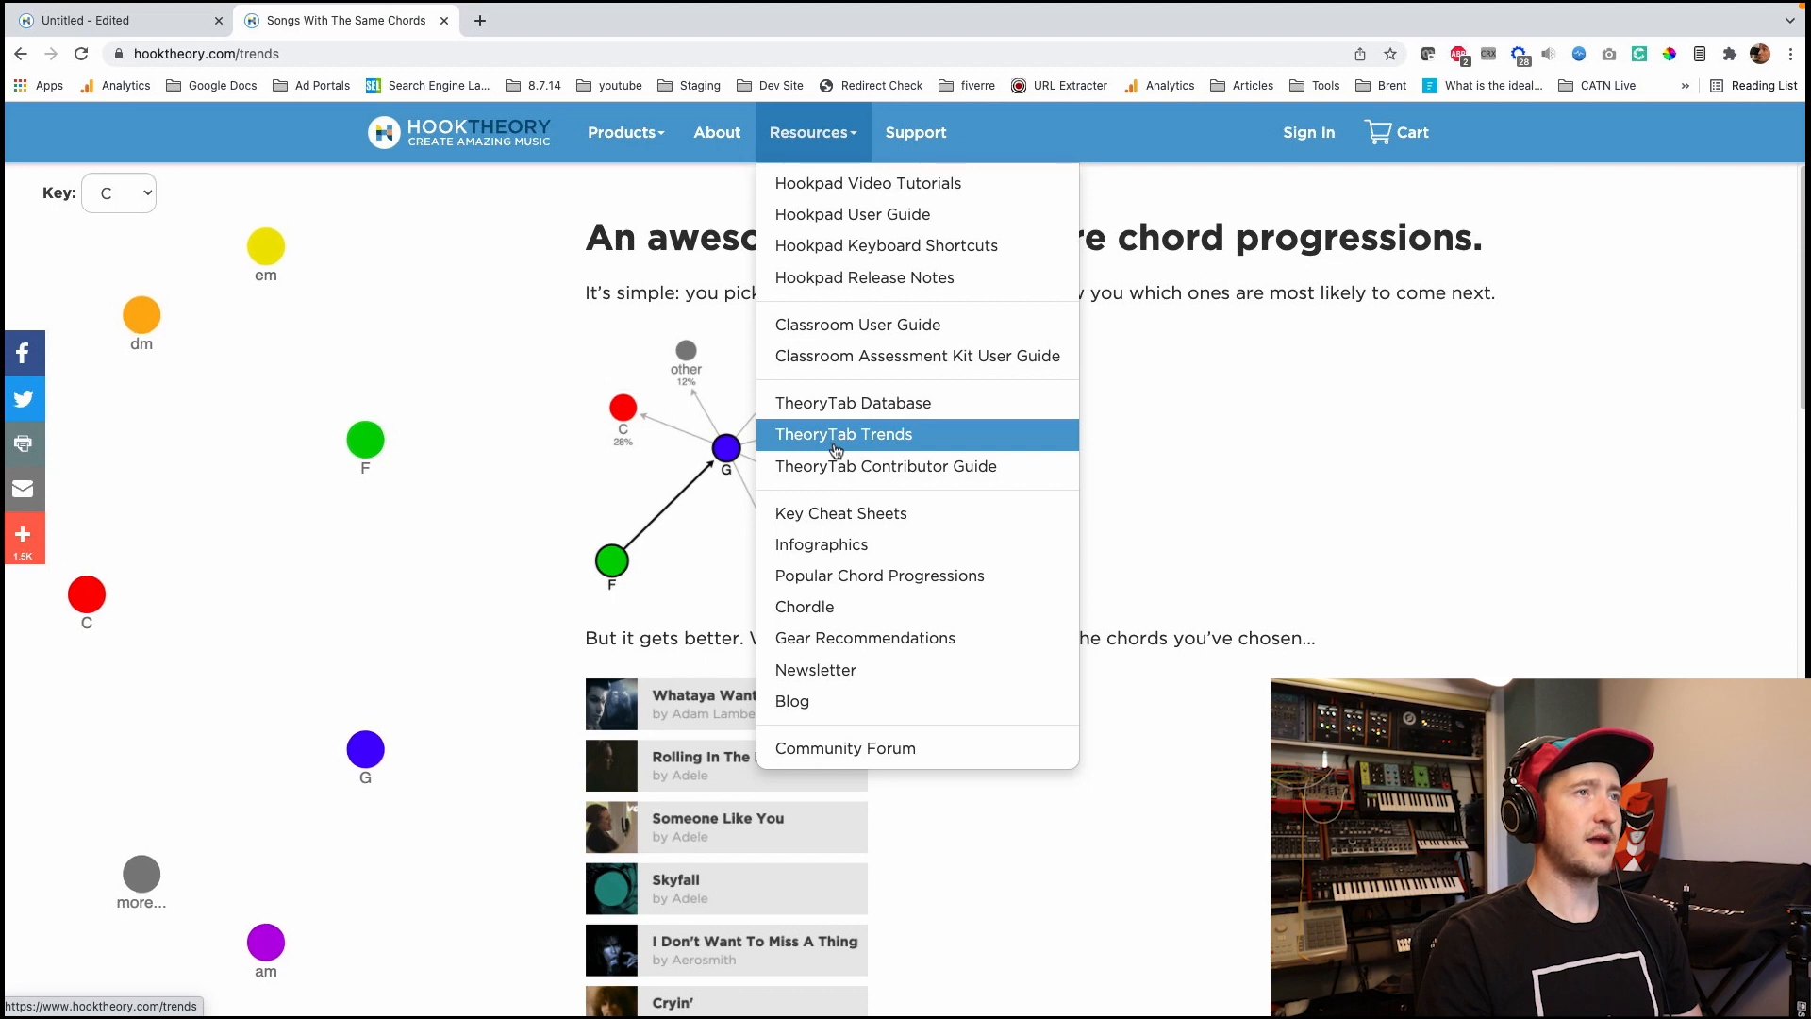
{"action": "left_click", "coordinate": [855, 140]}
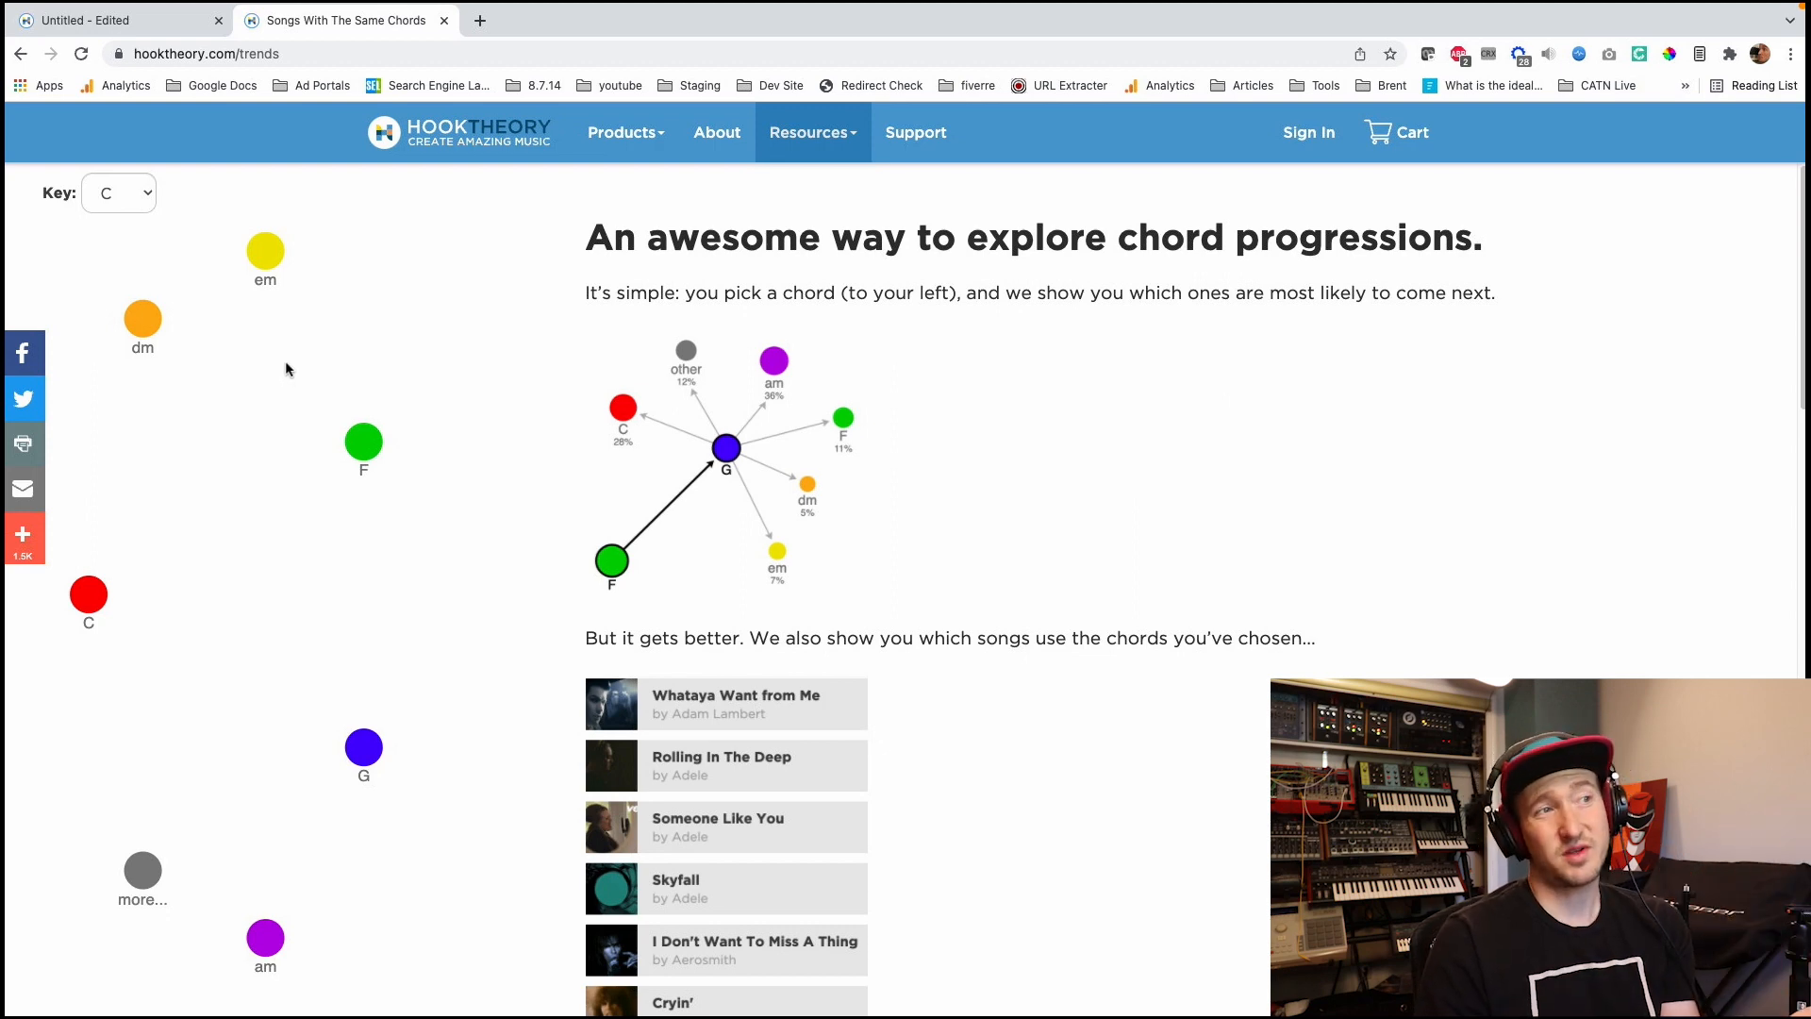
Set the chord explorer's key to G and build the progression G → D → em → C.
{"action": "left_click", "coordinate": [142, 198]}
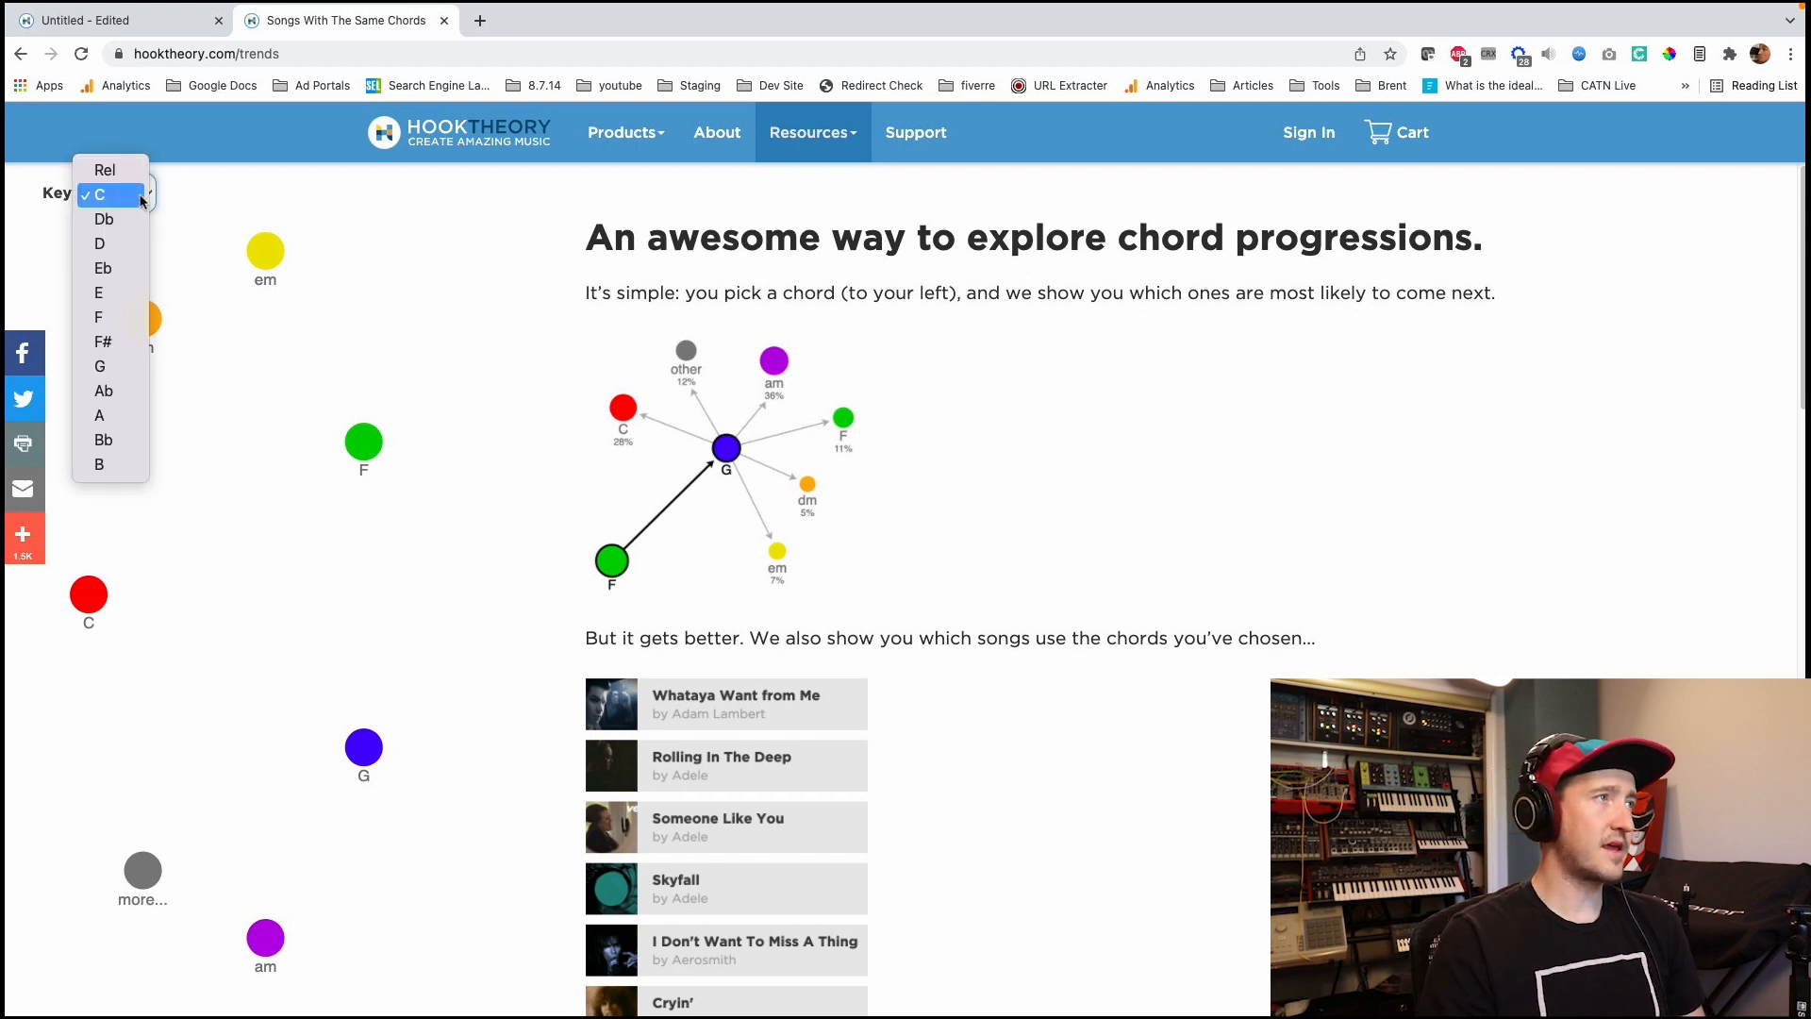
{"action": "left_click", "coordinate": [125, 368]}
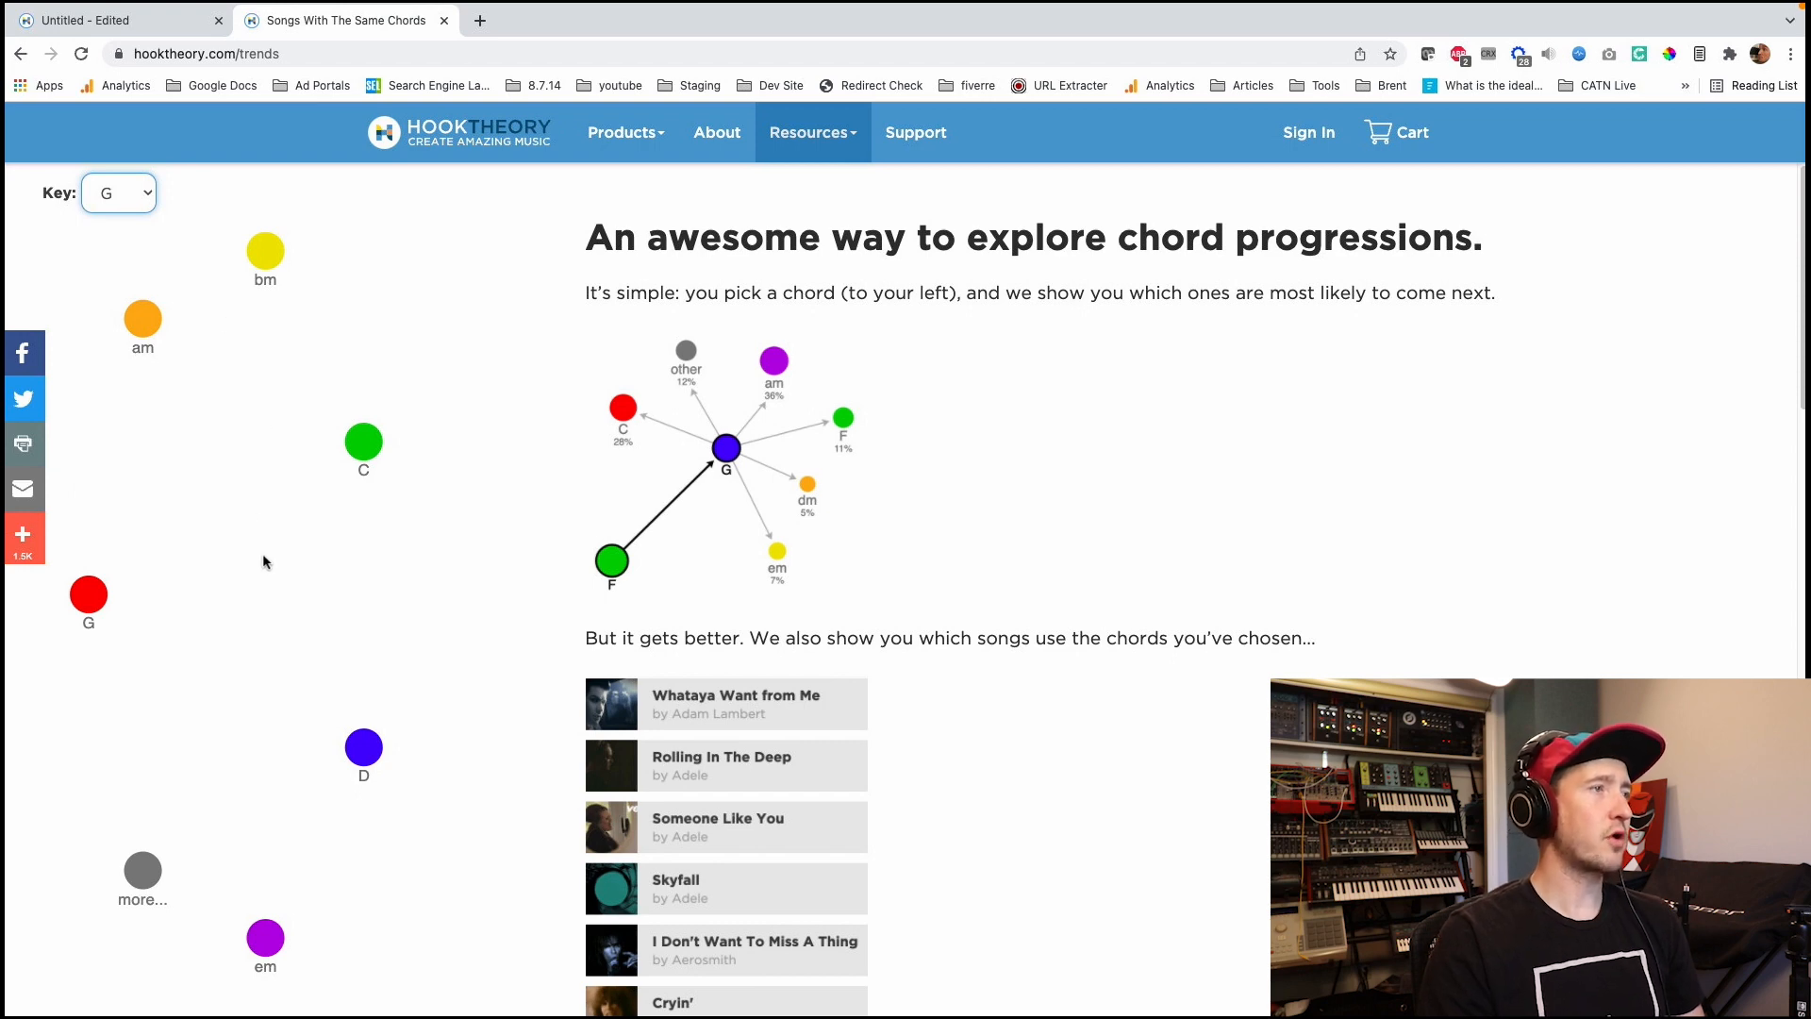
{"action": "left_click", "coordinate": [92, 612]}
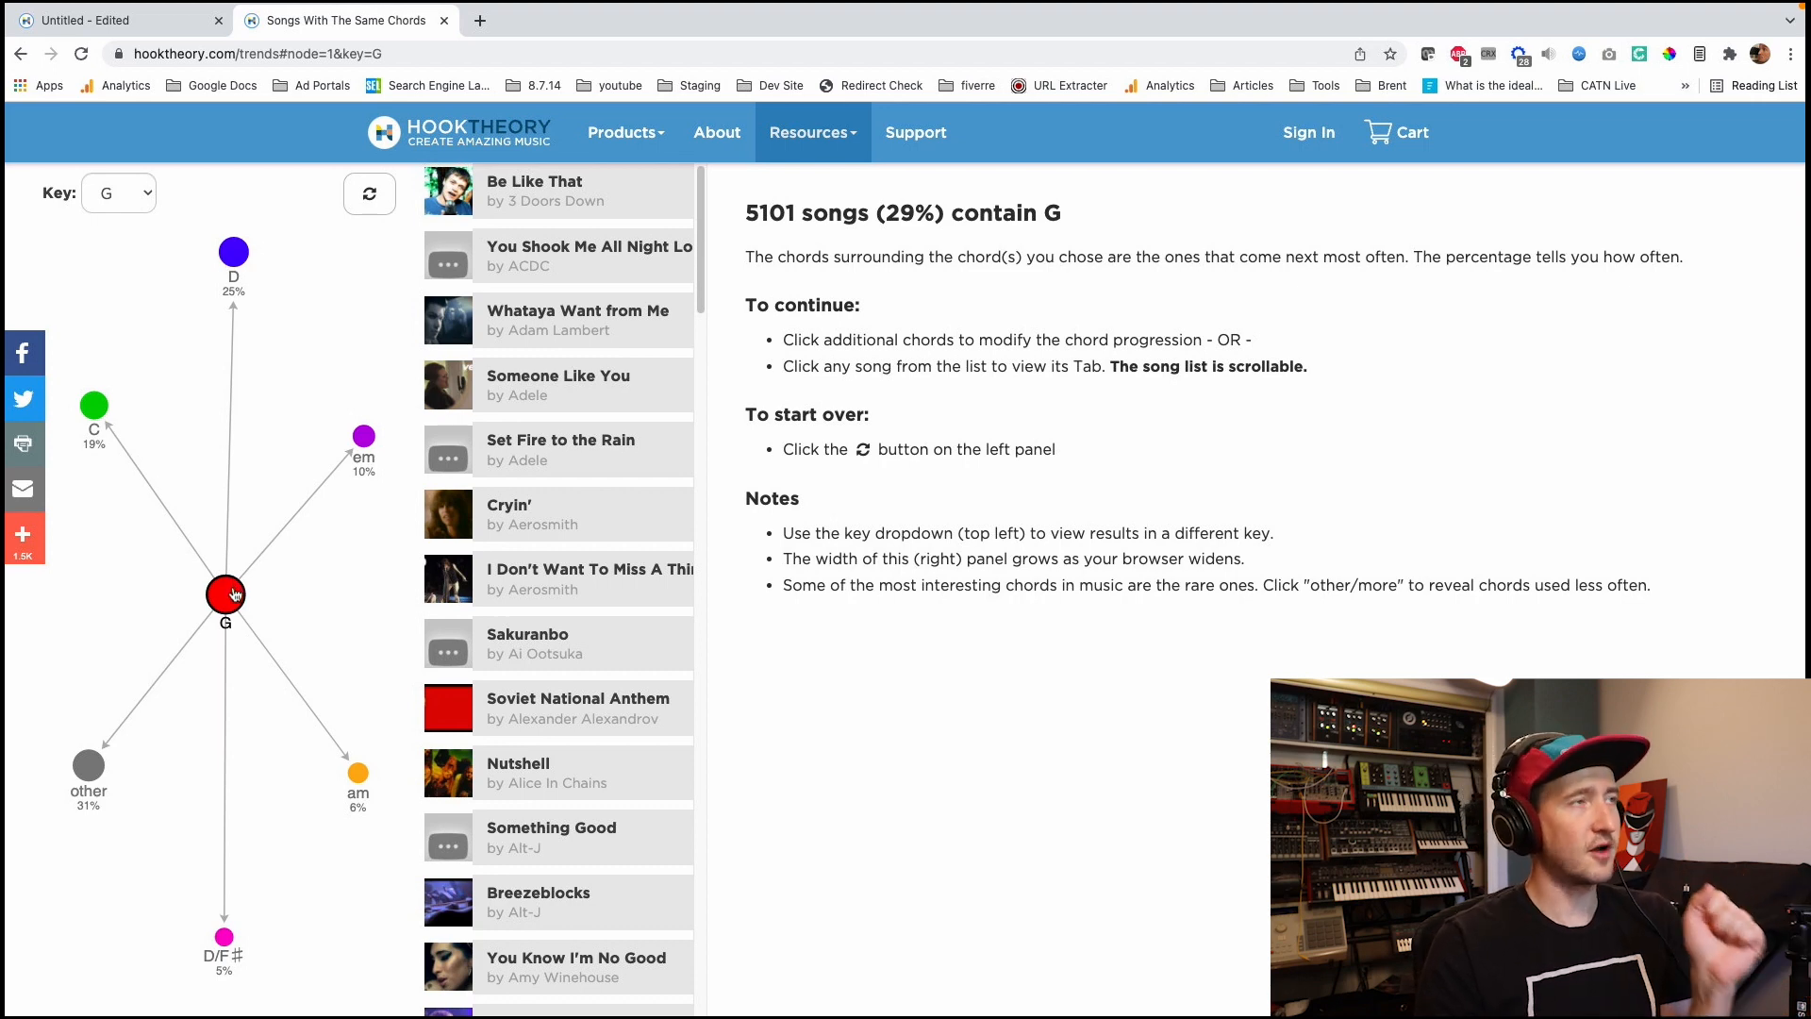
{"action": "left_click", "coordinate": [234, 253]}
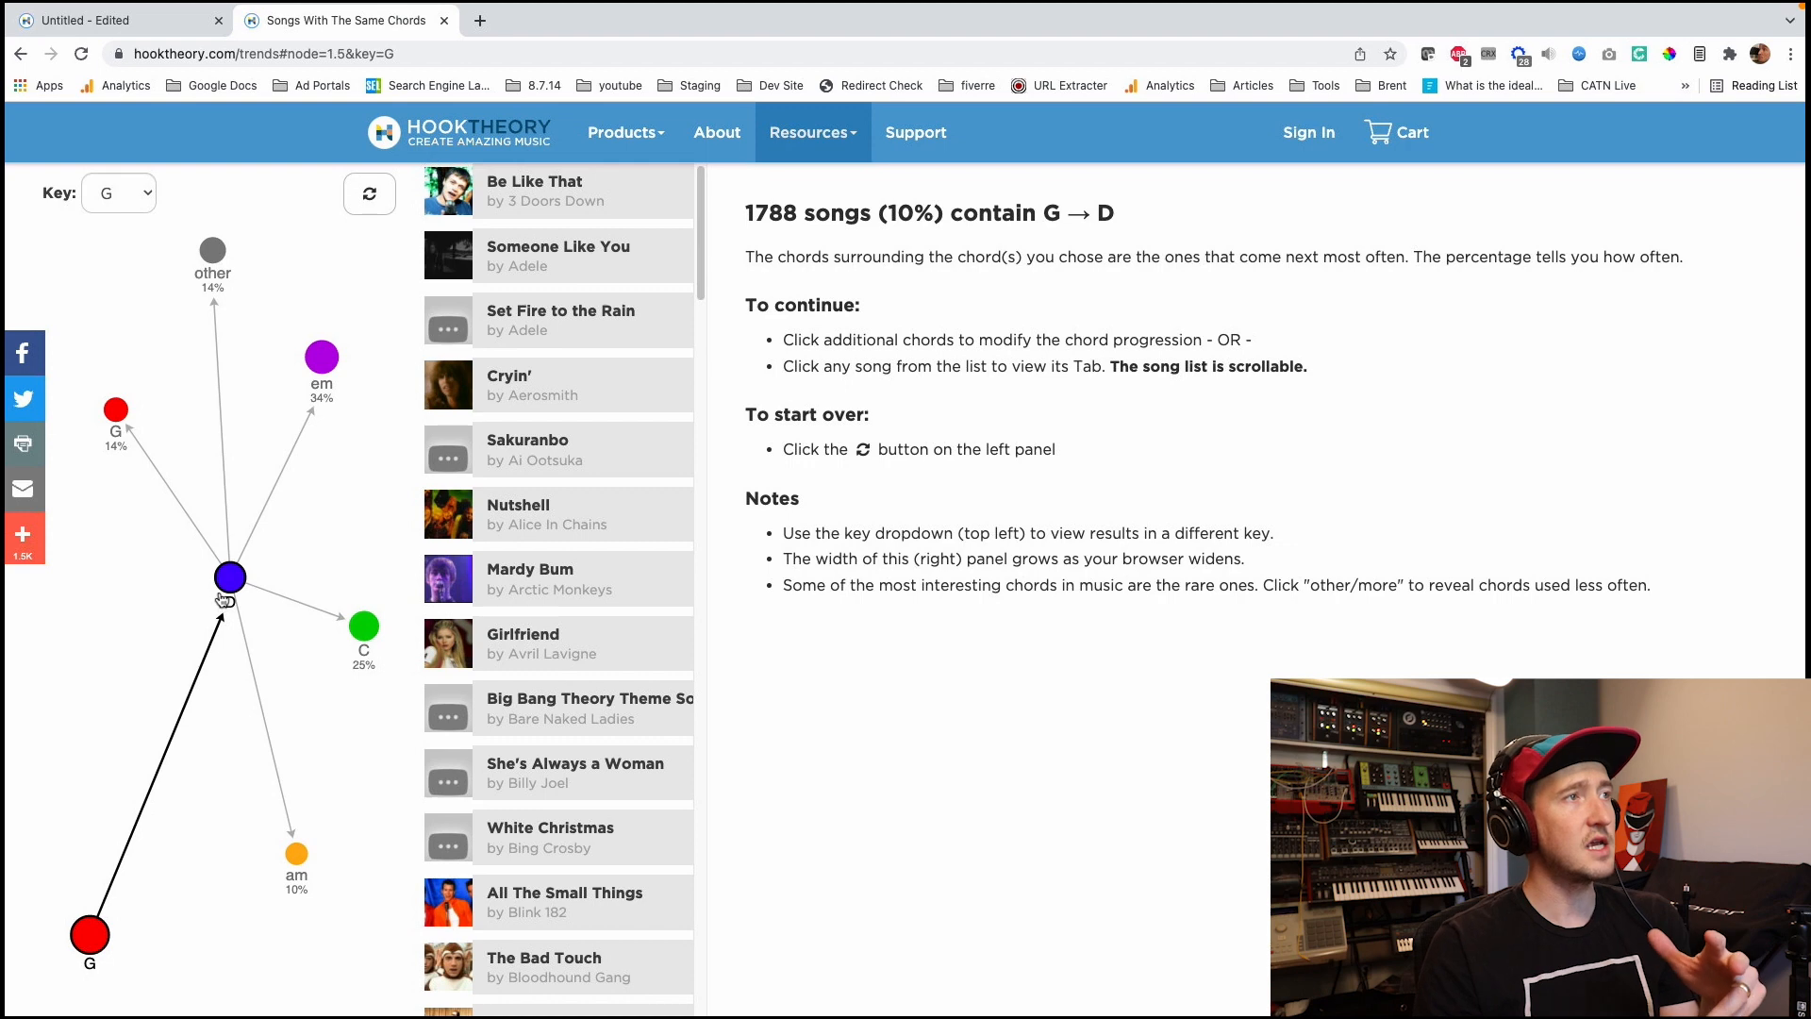
{"action": "left_click", "coordinate": [321, 373]}
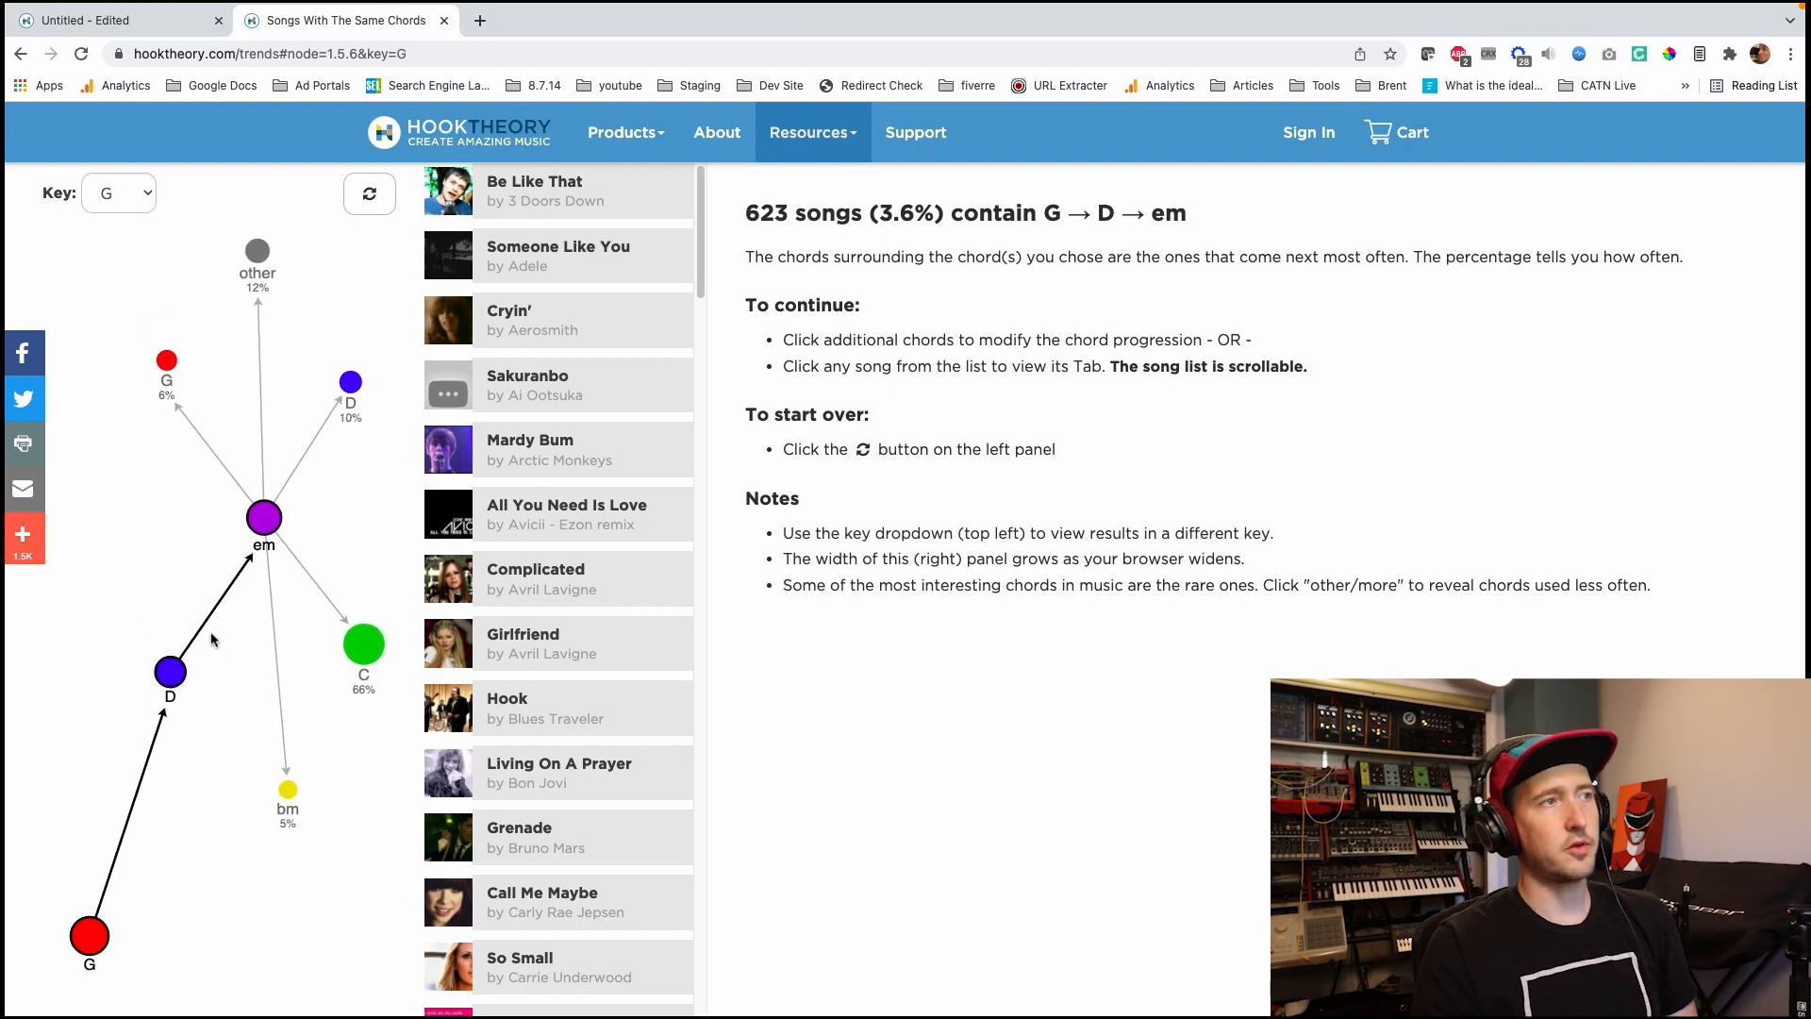
{"action": "left_click", "coordinate": [357, 653]}
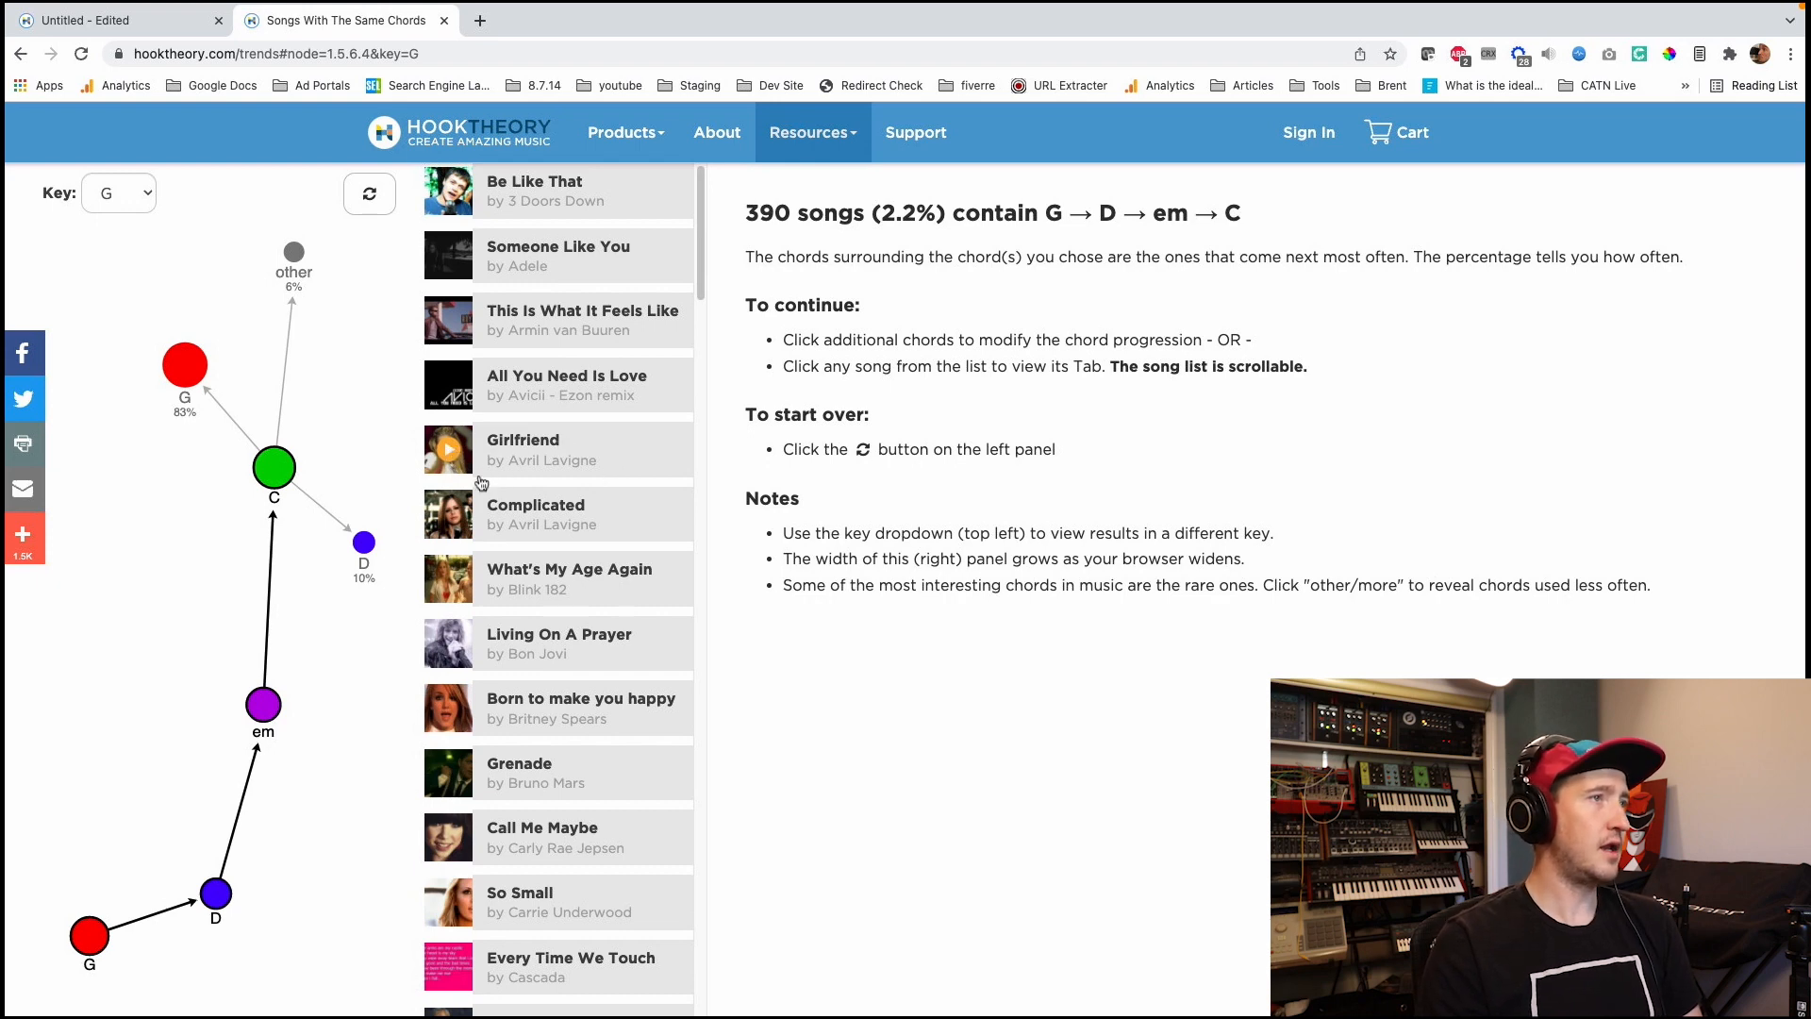
Load "What's My Age Again" by Blink 182 from the matching songs, play part of it and pause.
{"action": "left_click", "coordinate": [511, 576]}
{"action": "left_click", "coordinate": [748, 280]}
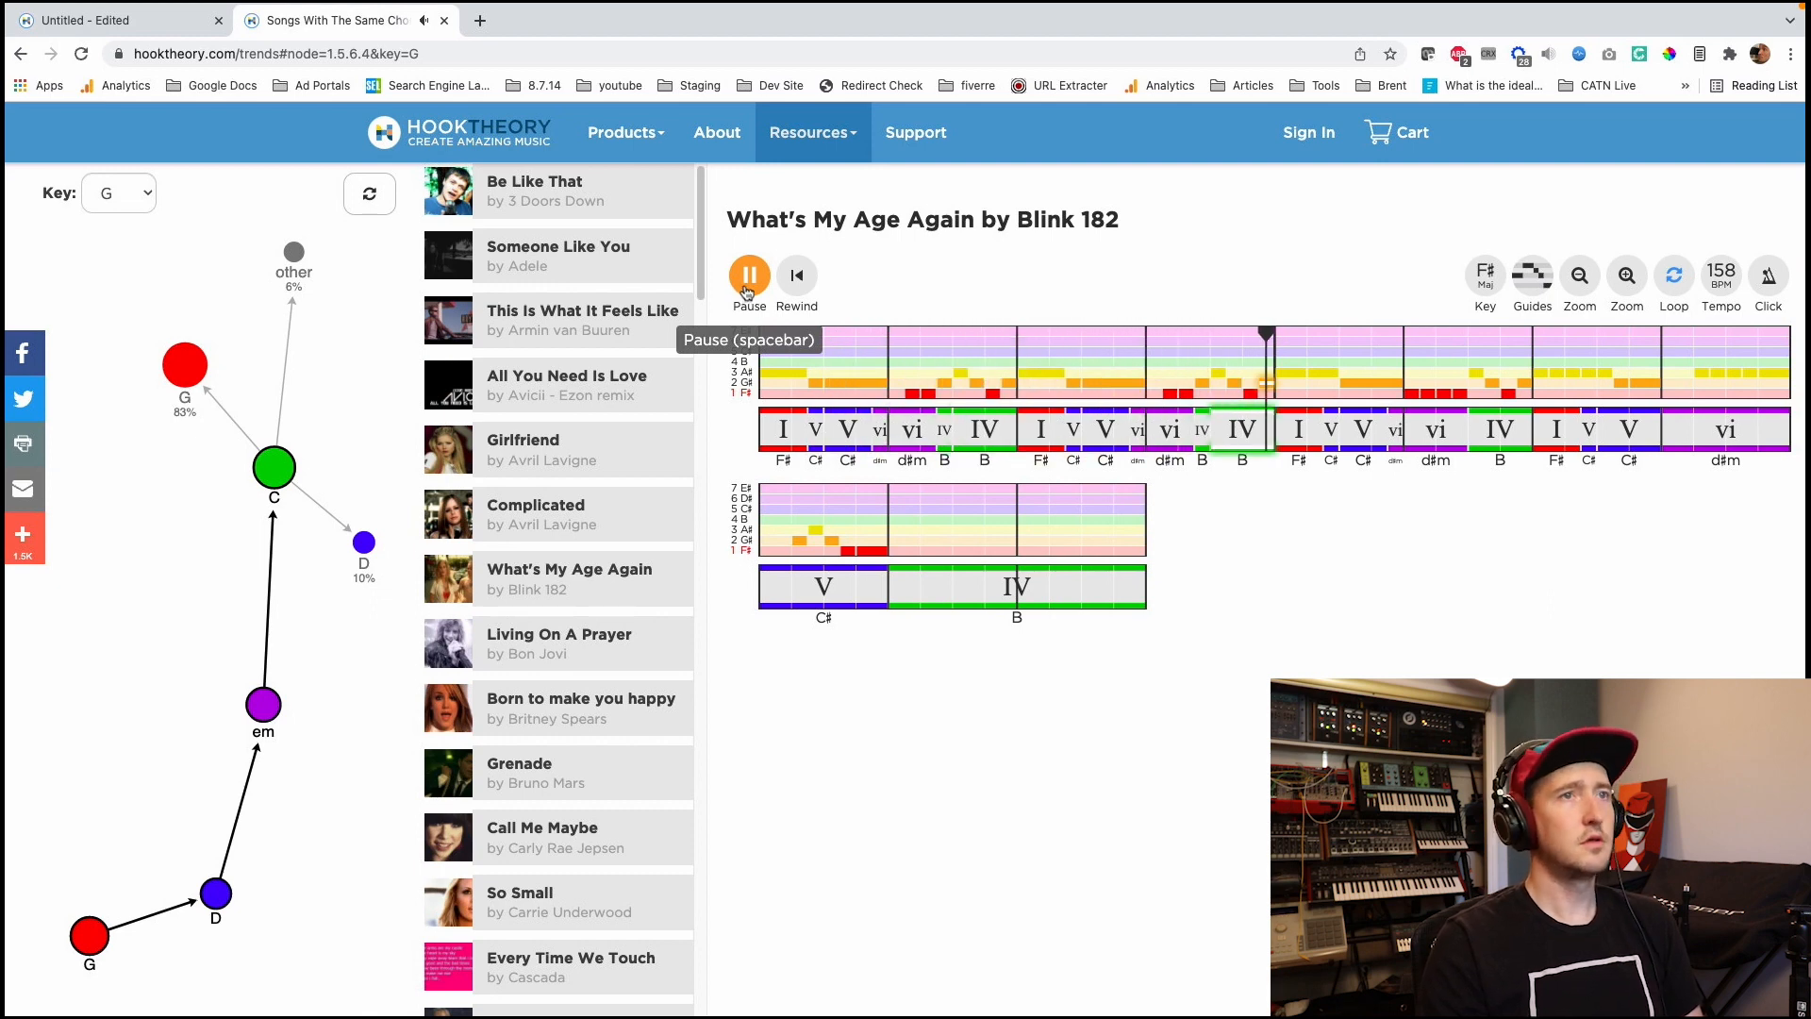
{"action": "left_click", "coordinate": [748, 281]}
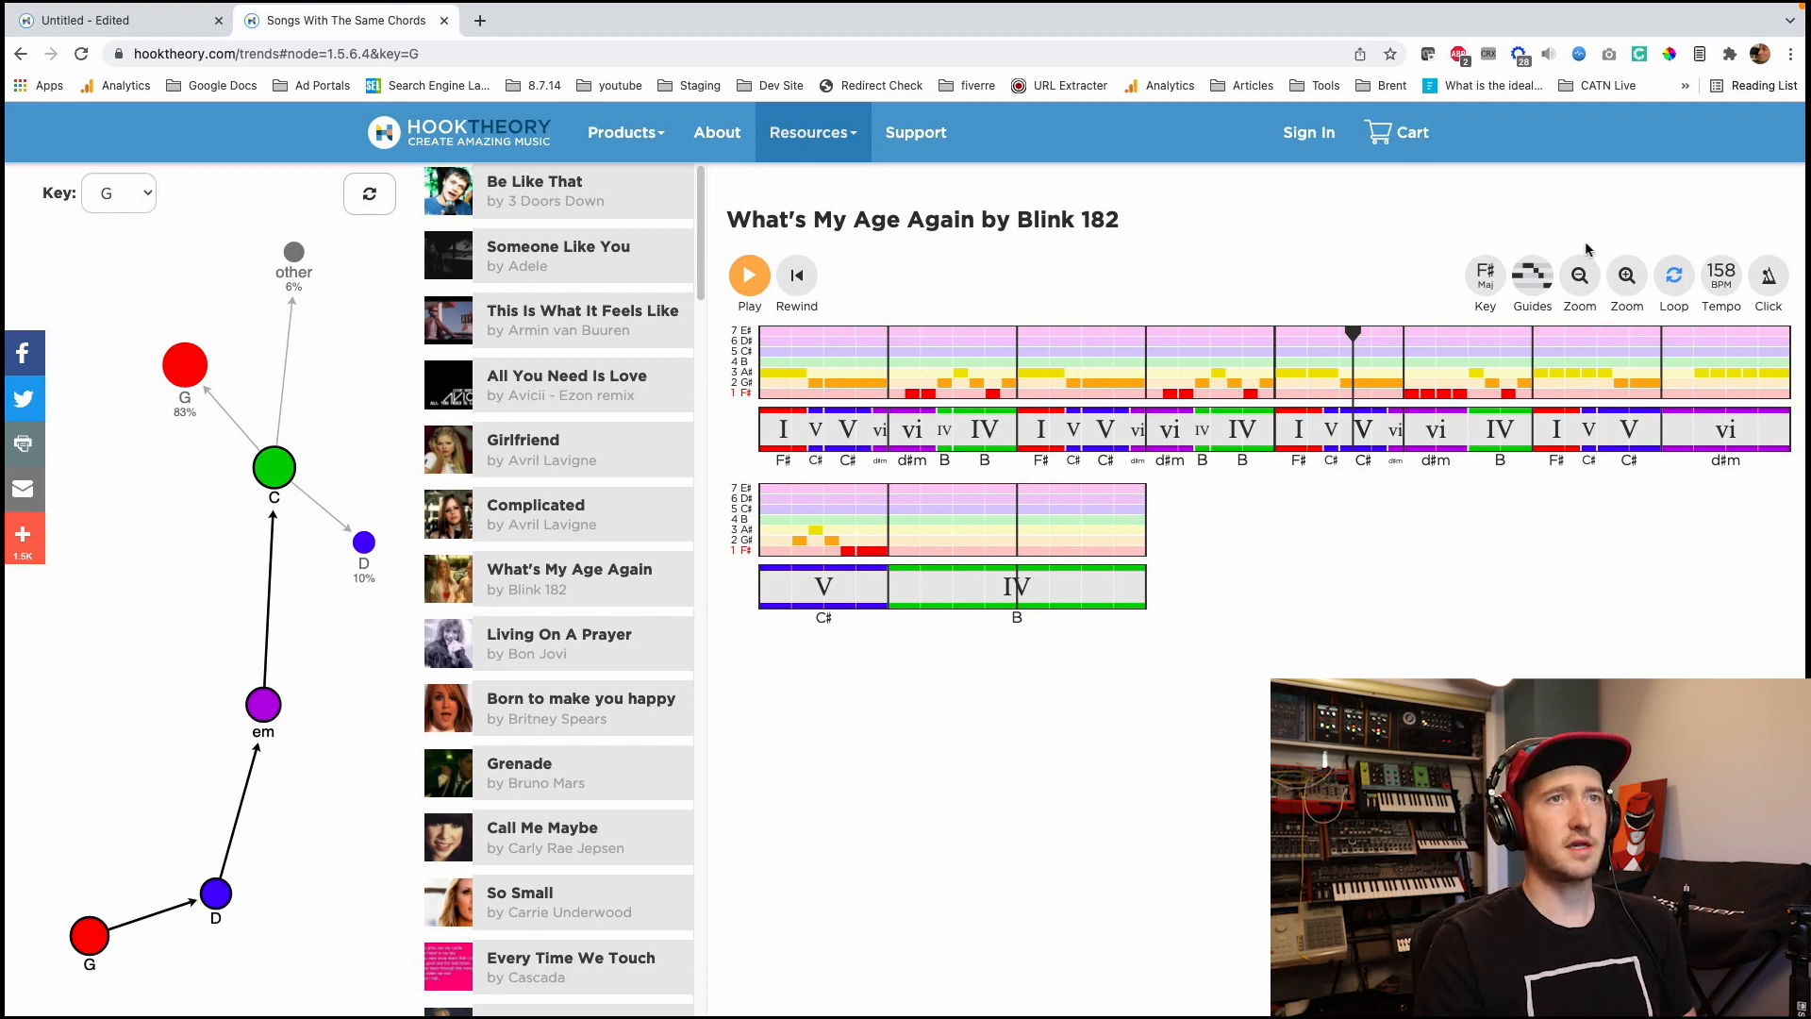
Transpose "What's My Age Again" to G major, play a few bars in that key and pause.
{"action": "left_click", "coordinate": [1476, 274]}
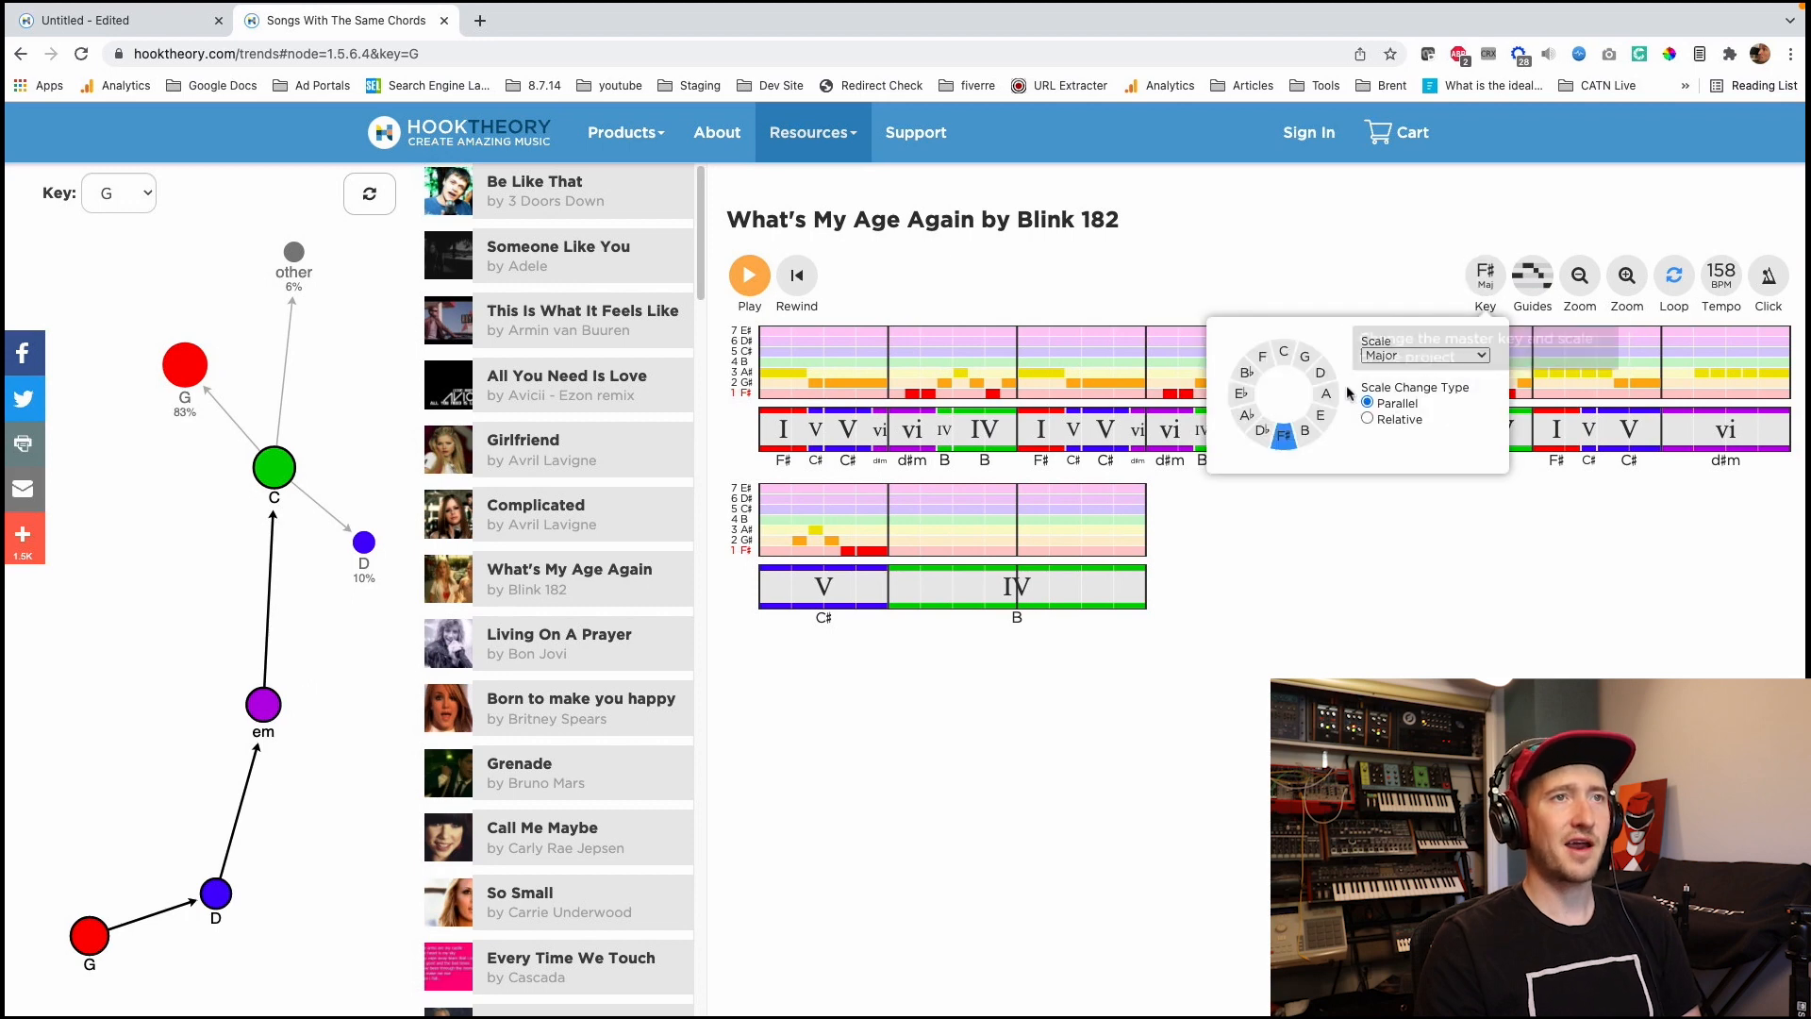
{"action": "left_click", "coordinate": [1308, 360]}
{"action": "left_click", "coordinate": [1350, 524]}
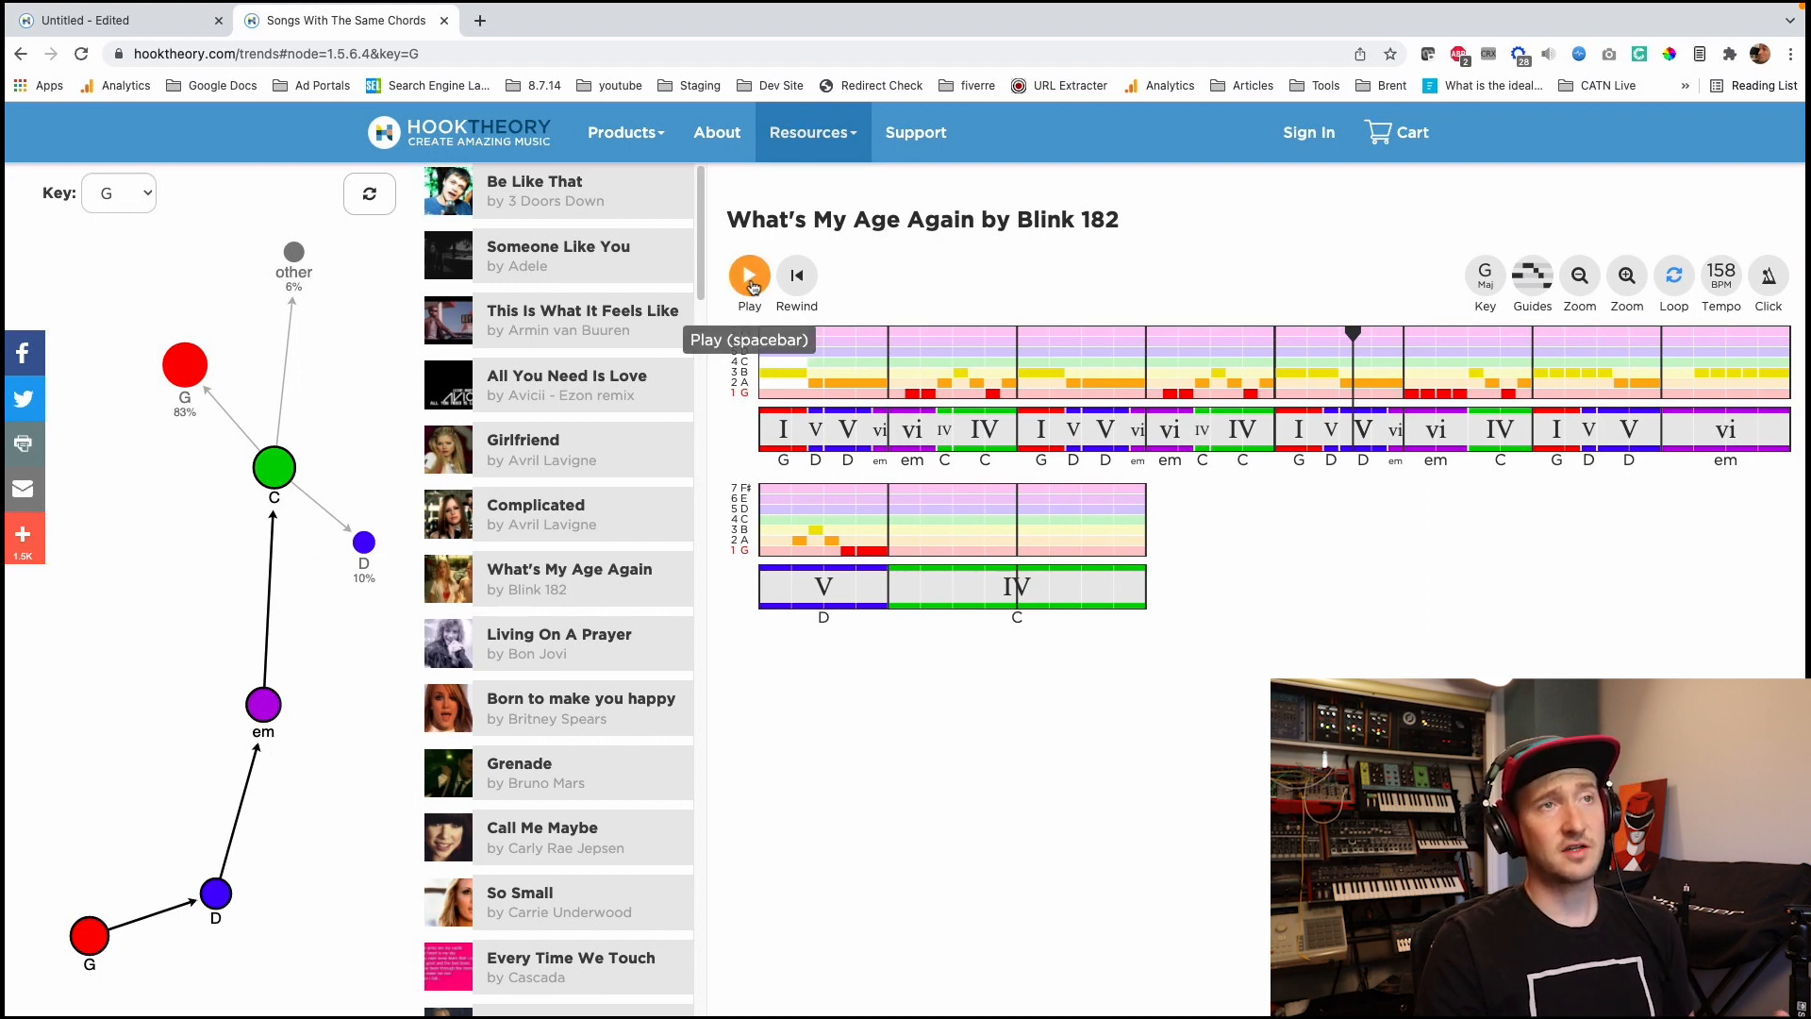
{"action": "left_click", "coordinate": [750, 276]}
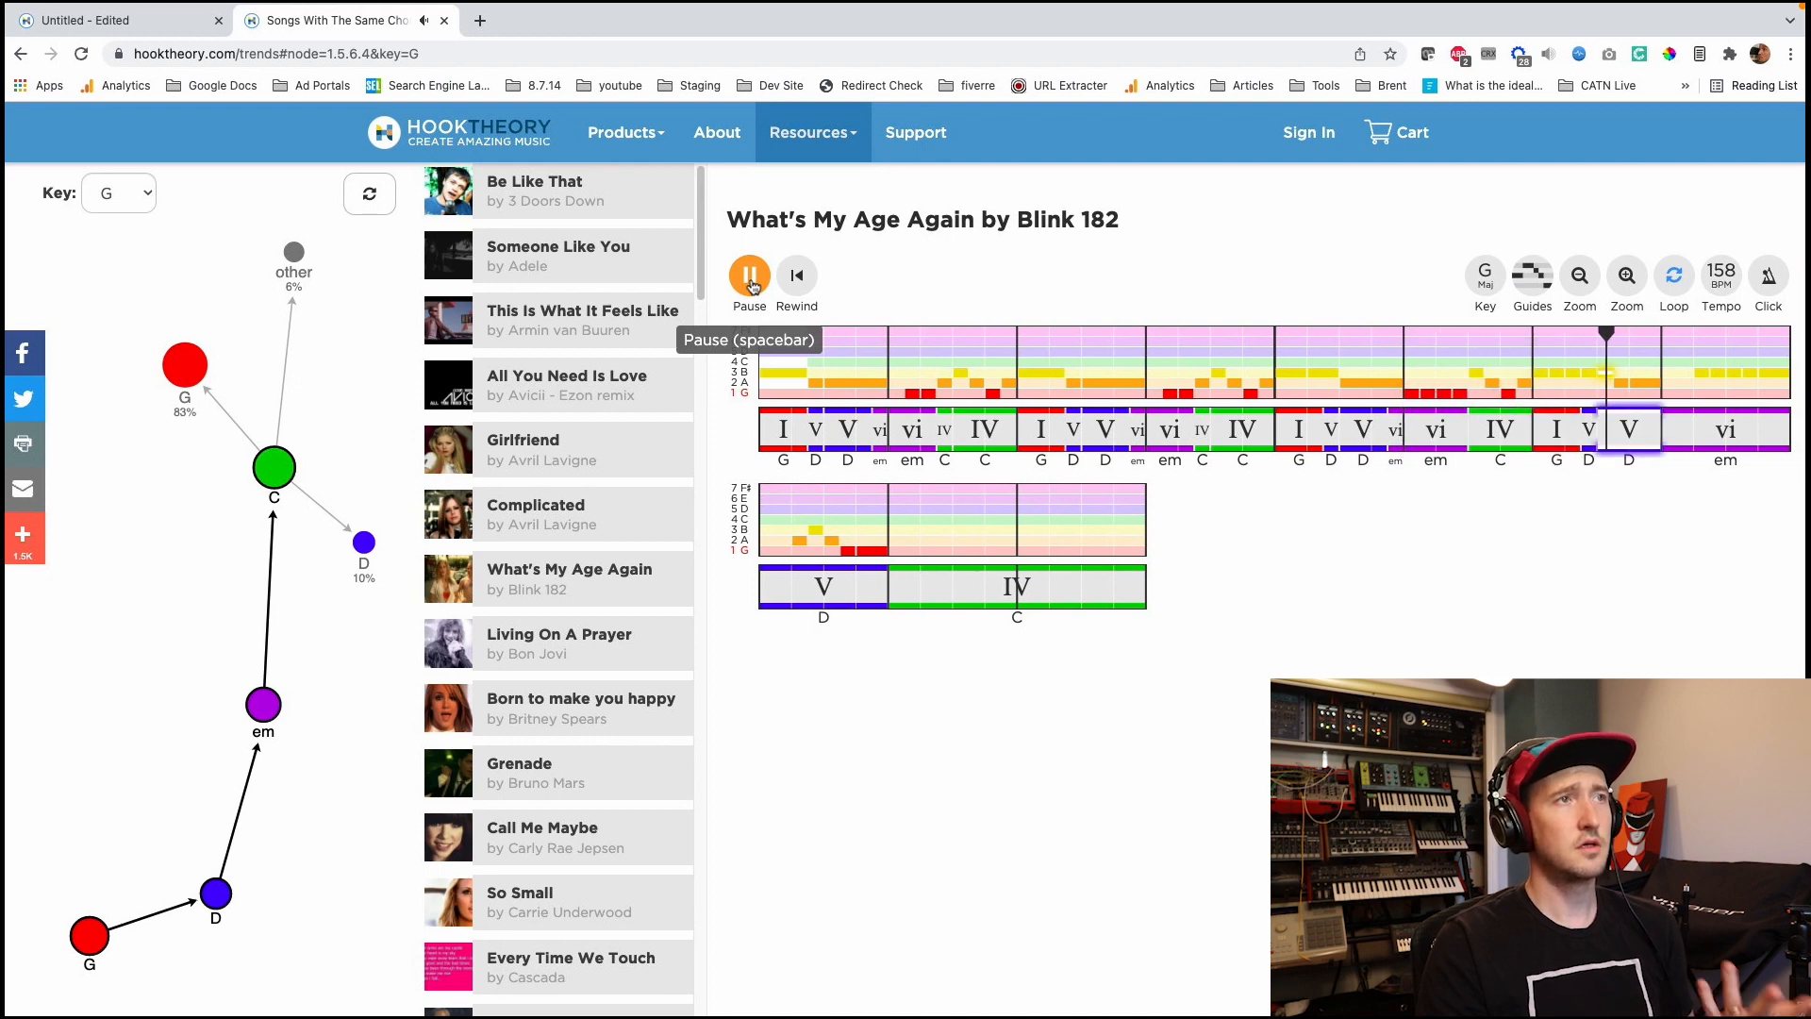
{"action": "left_click", "coordinate": [750, 276]}
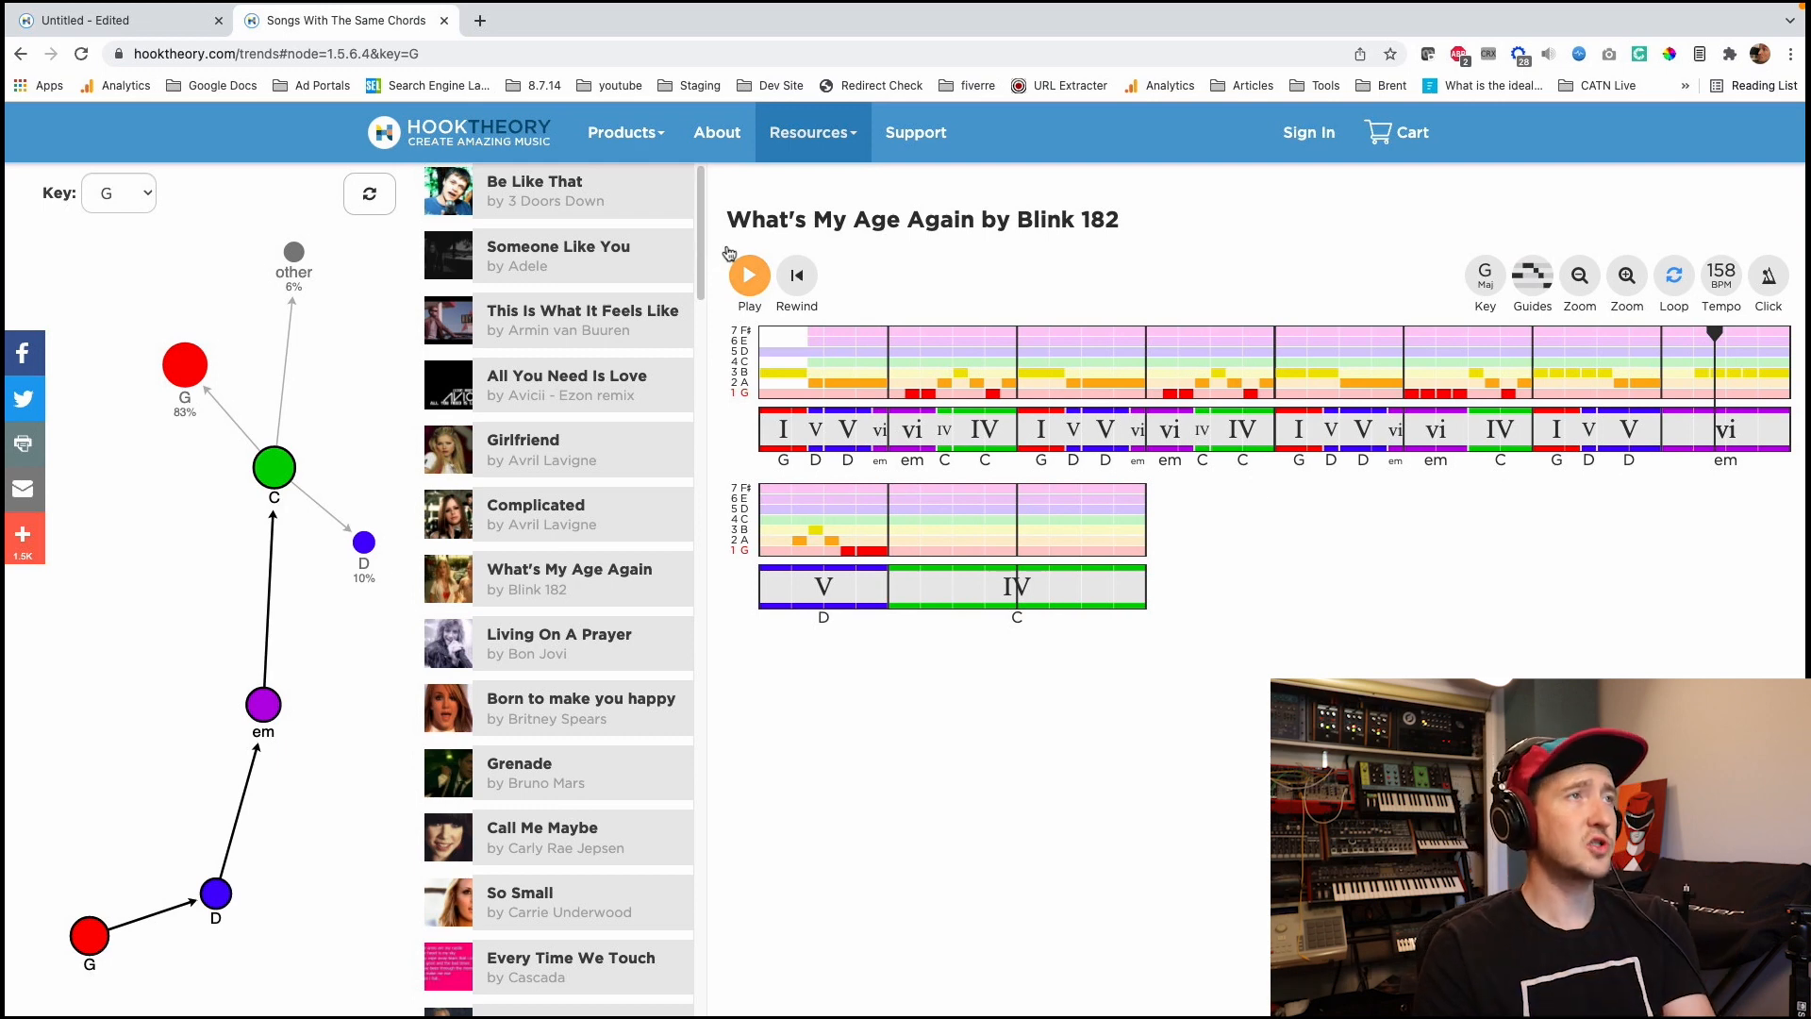
Switch to the Hookpad browser tab and start a new project, discarding the unsaved changes.
{"action": "left_click", "coordinate": [125, 32]}
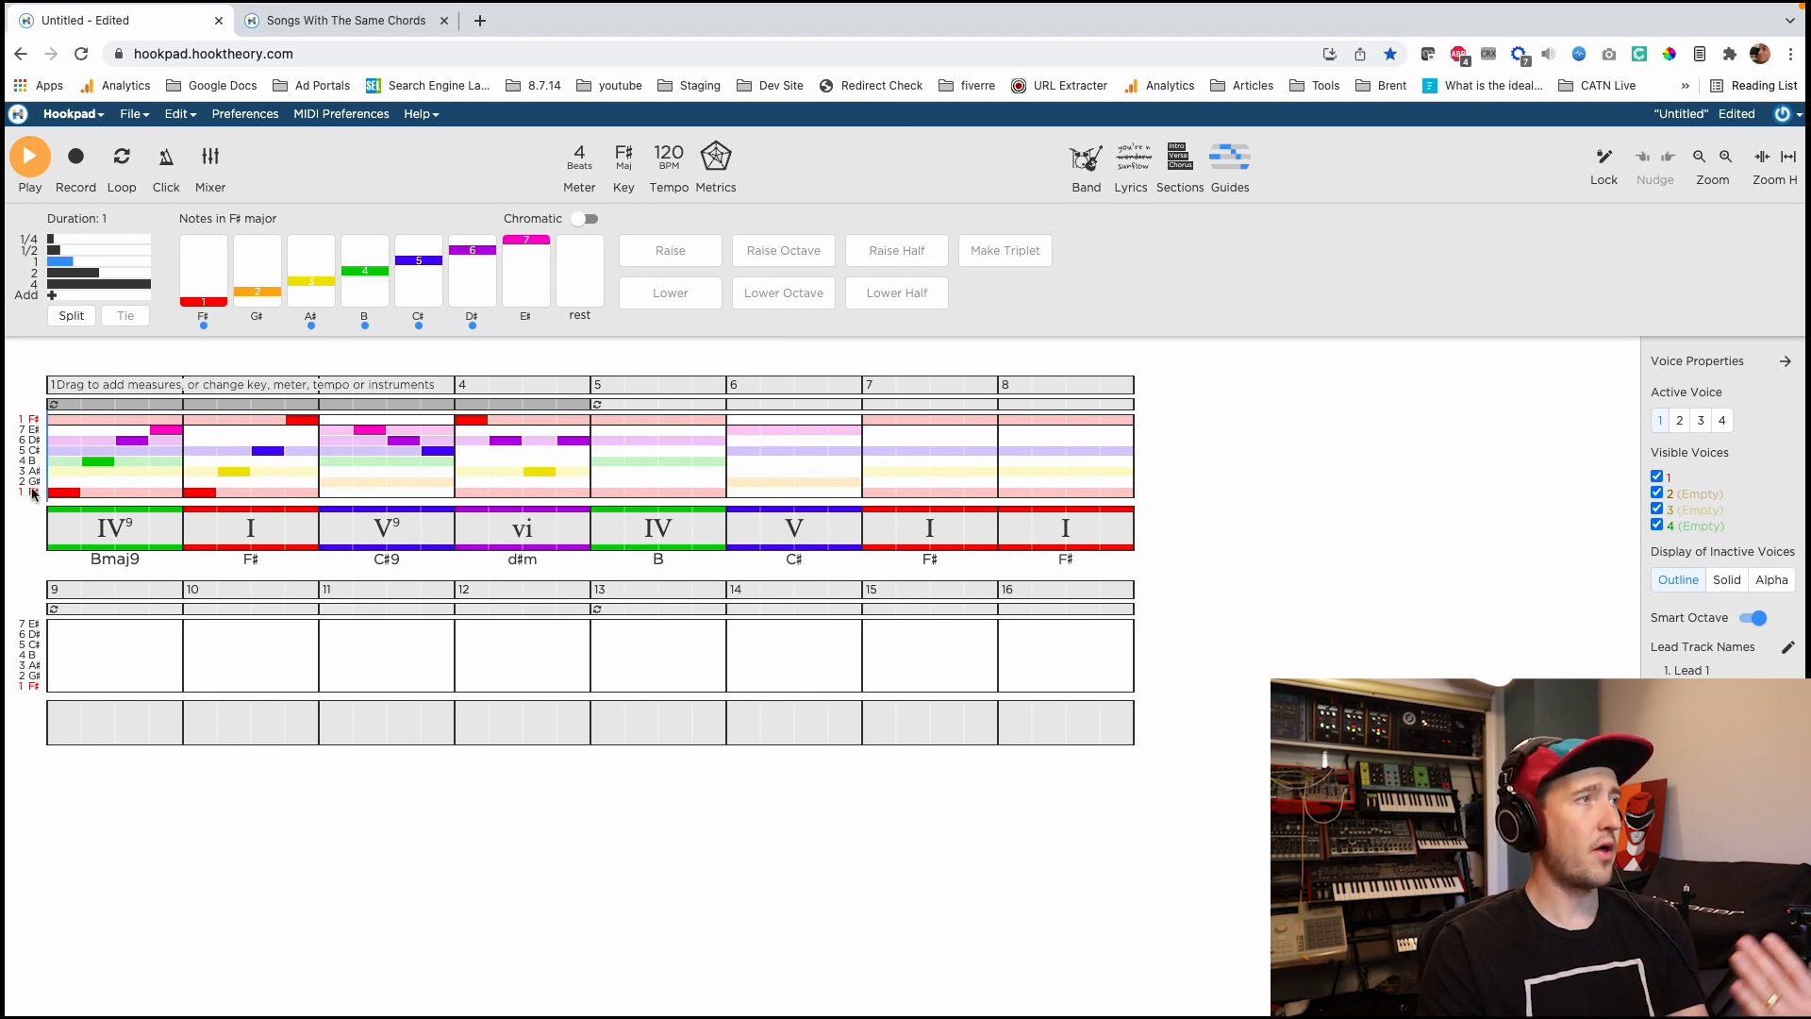
{"action": "left_click", "coordinate": [136, 115]}
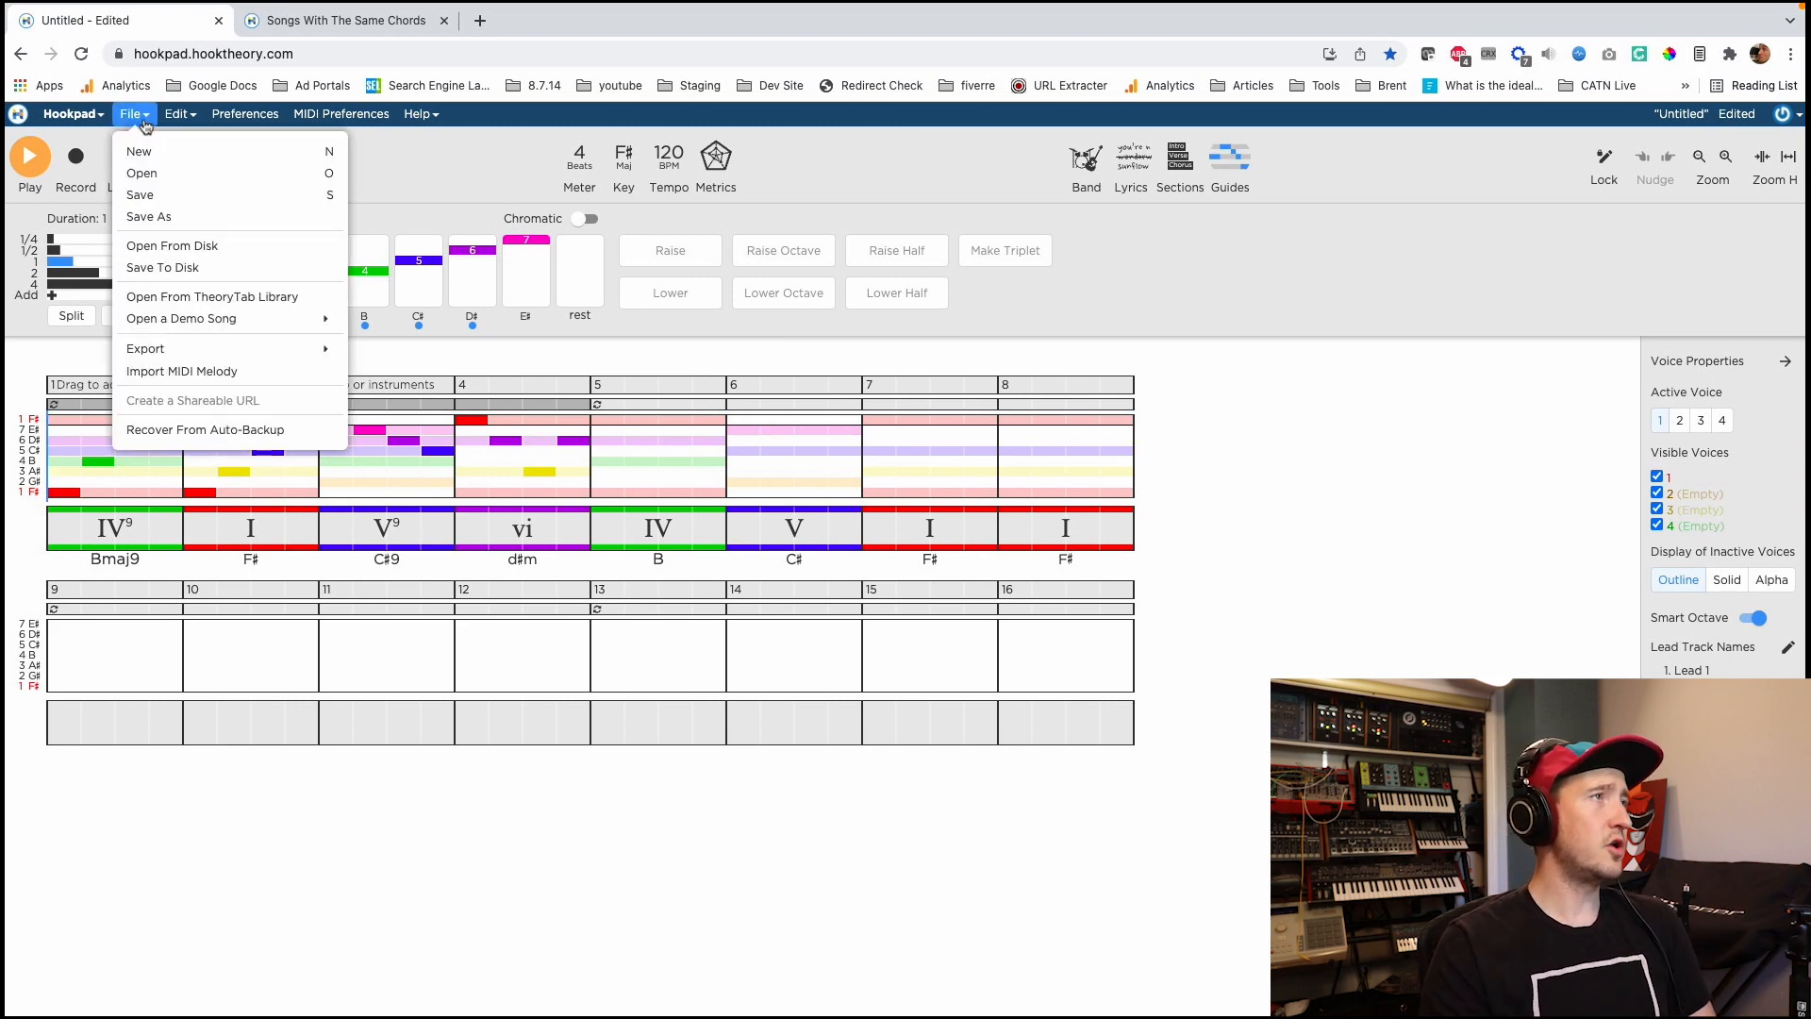
{"action": "left_click", "coordinate": [143, 152]}
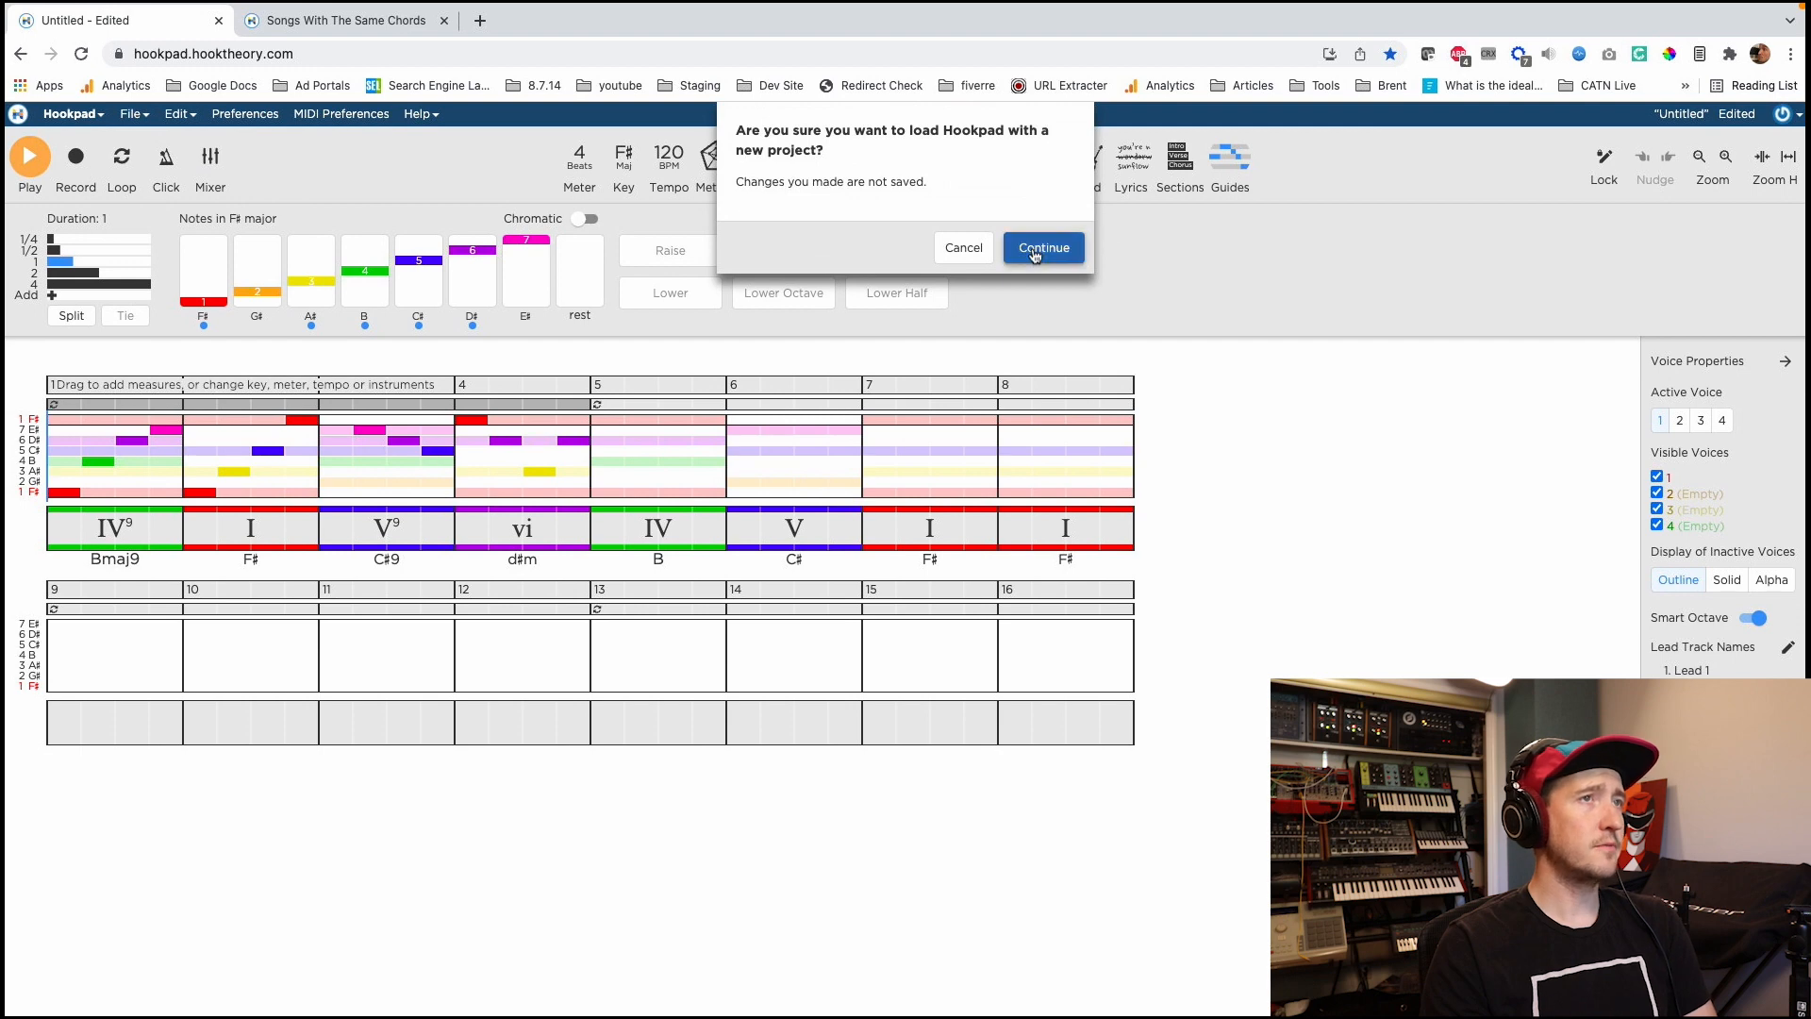
{"action": "left_click", "coordinate": [1041, 247]}
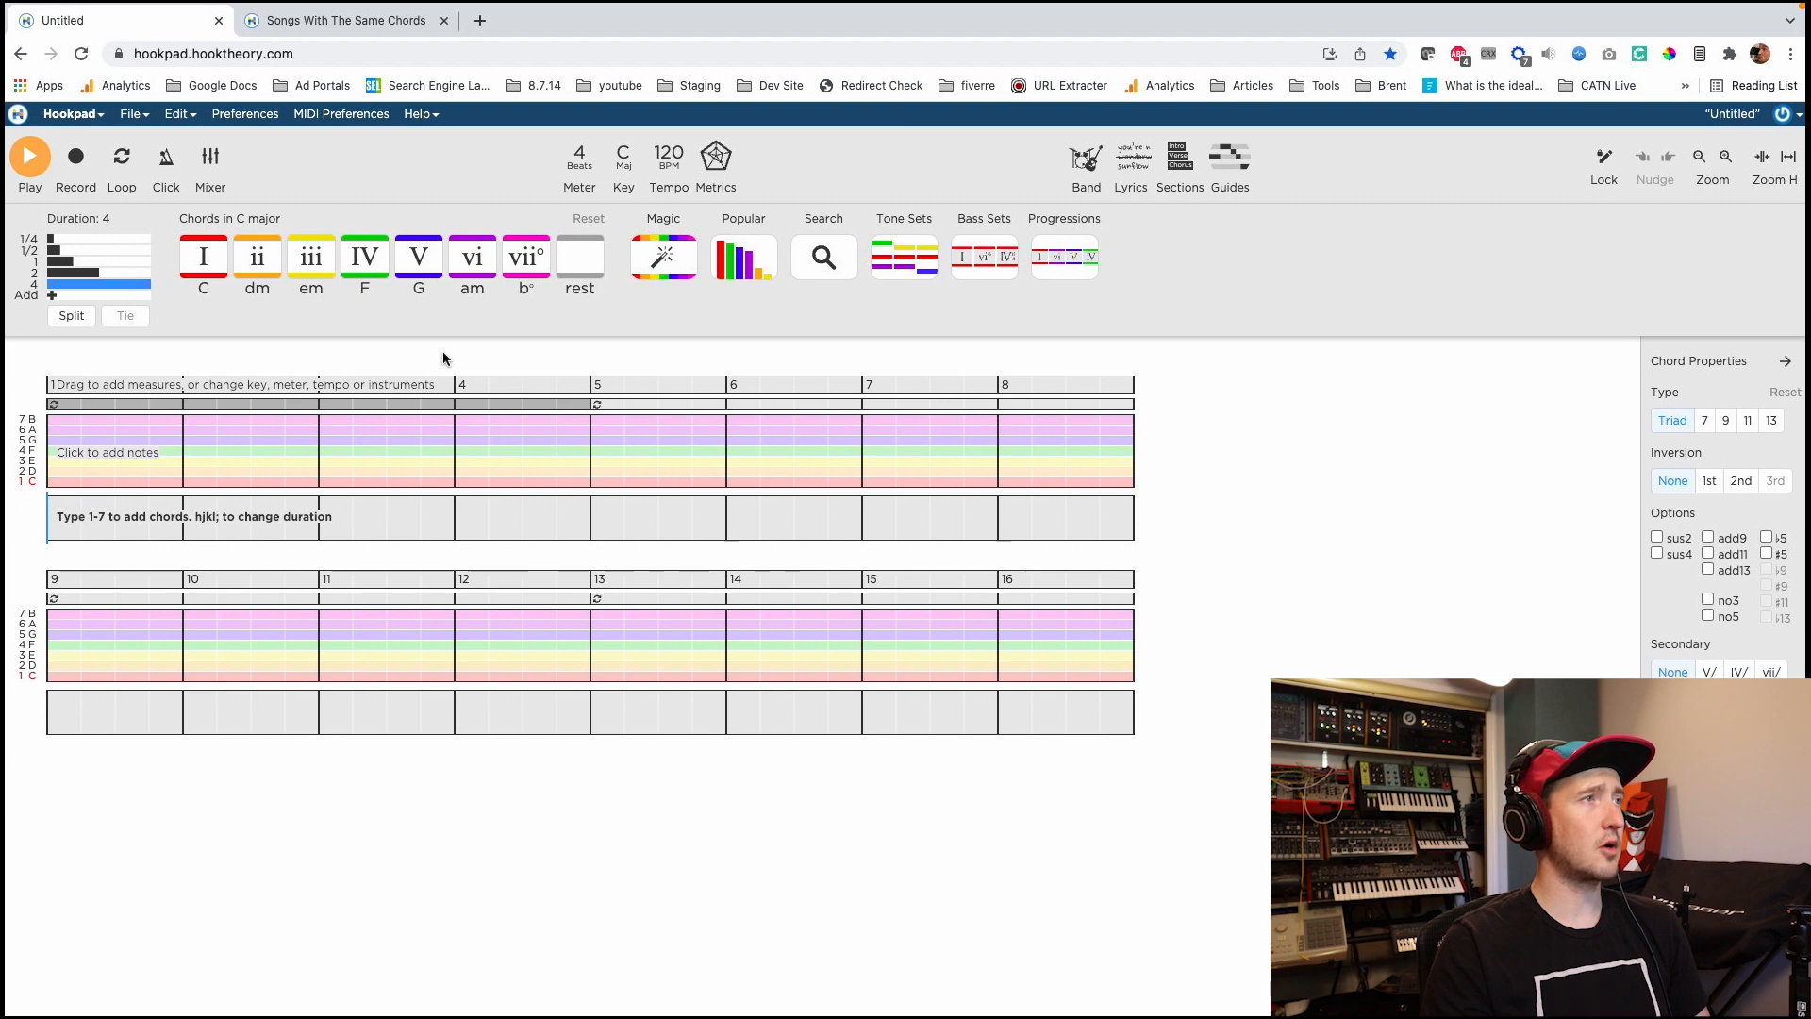
Add a four-beat V chord in the first measure and change the project key to G major, playing the chord.
{"action": "left_click", "coordinate": [426, 276]}
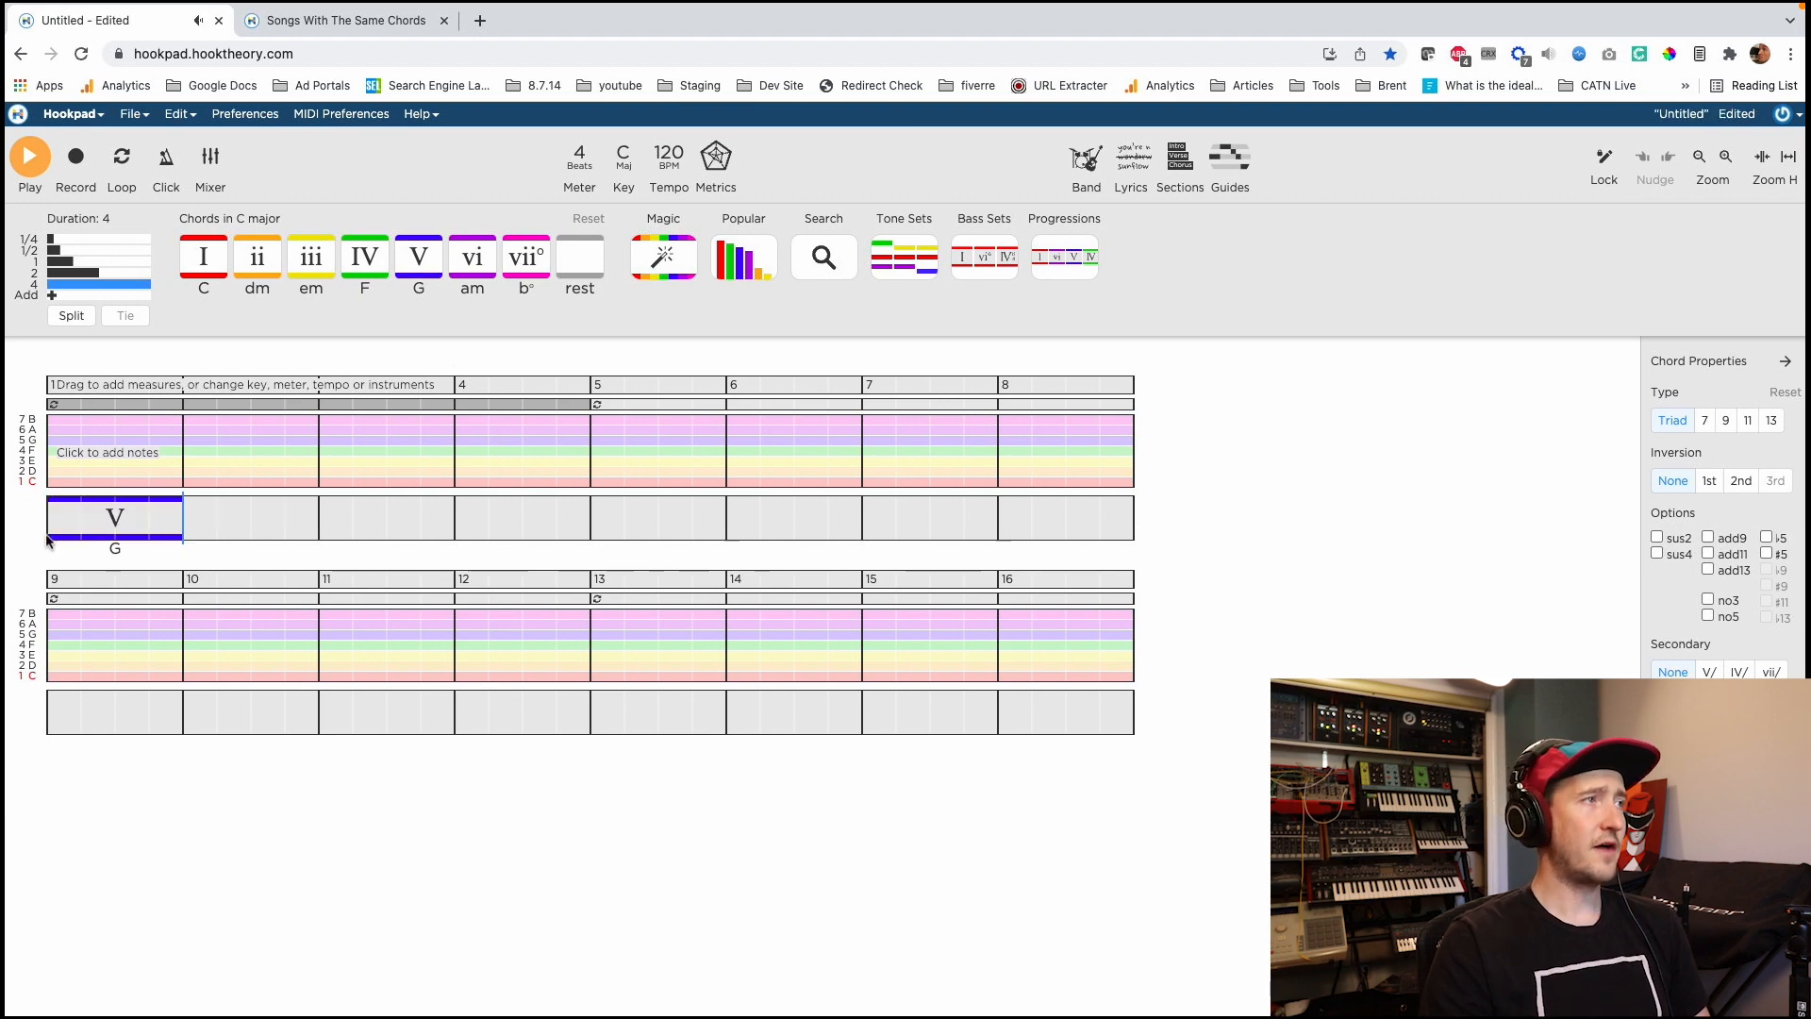
{"action": "key", "text": "space"}
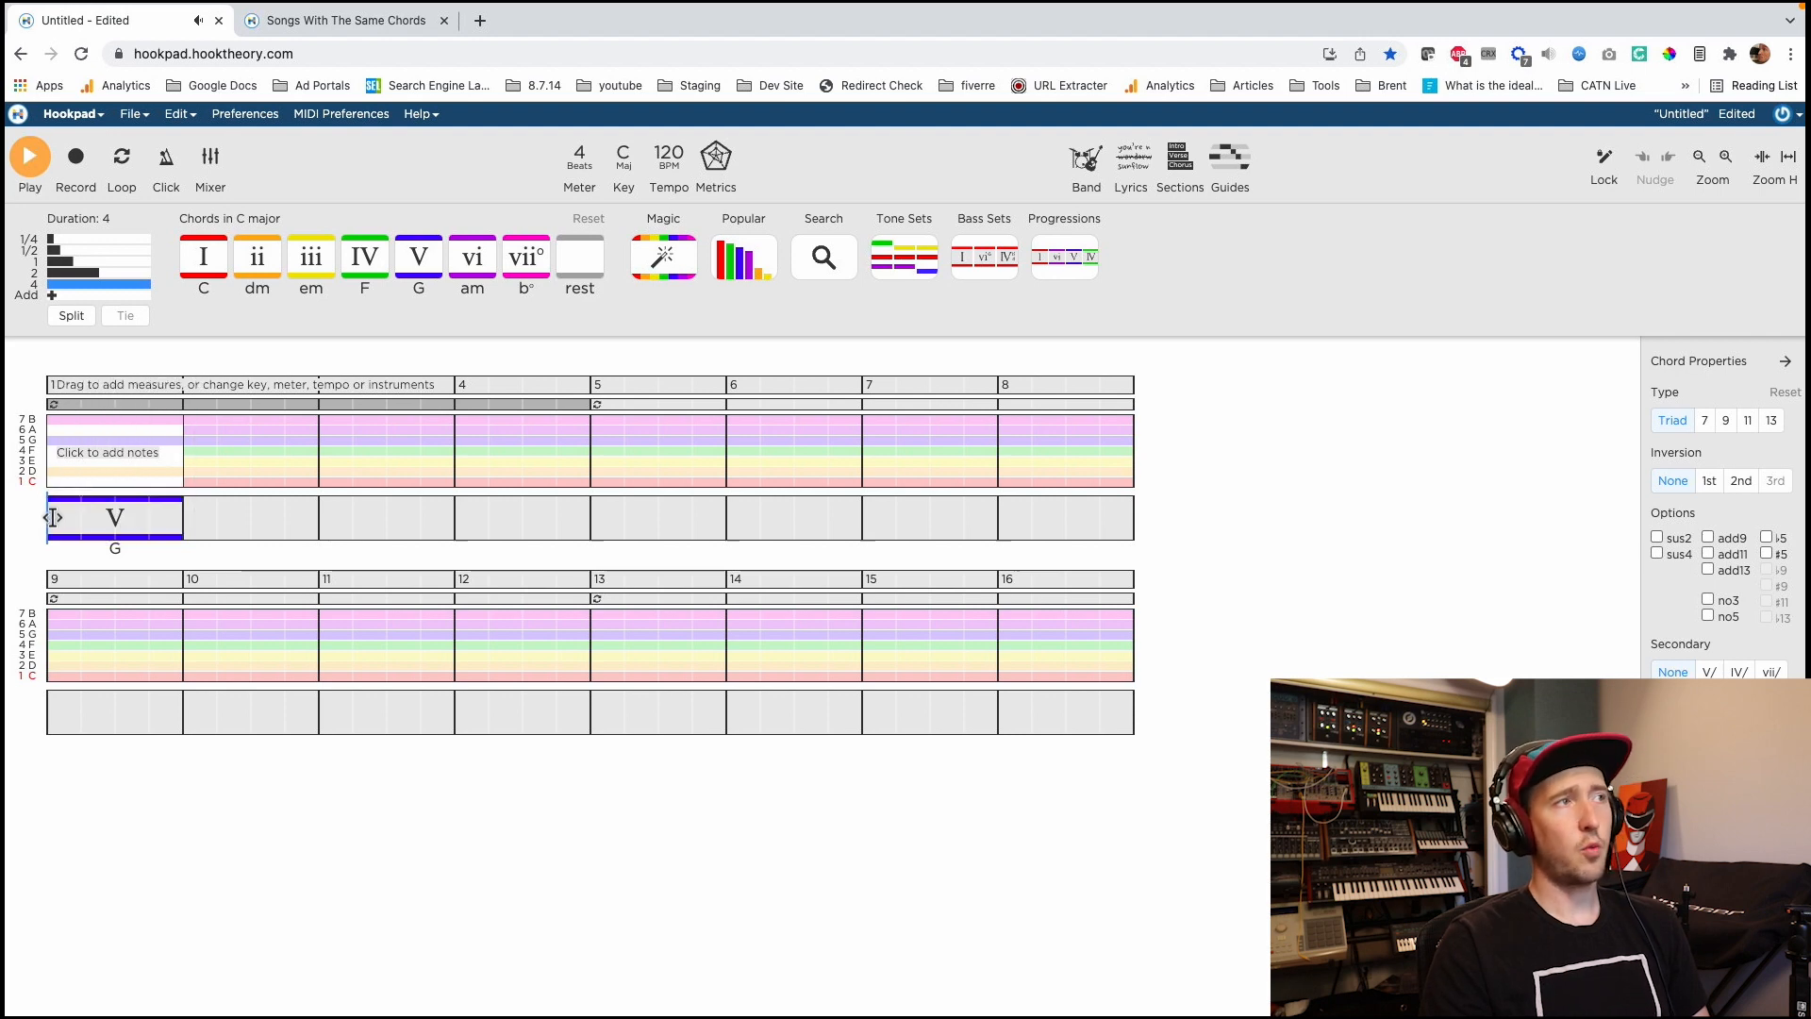
{"action": "left_click", "coordinate": [623, 159]}
{"action": "left_click", "coordinate": [508, 249]}
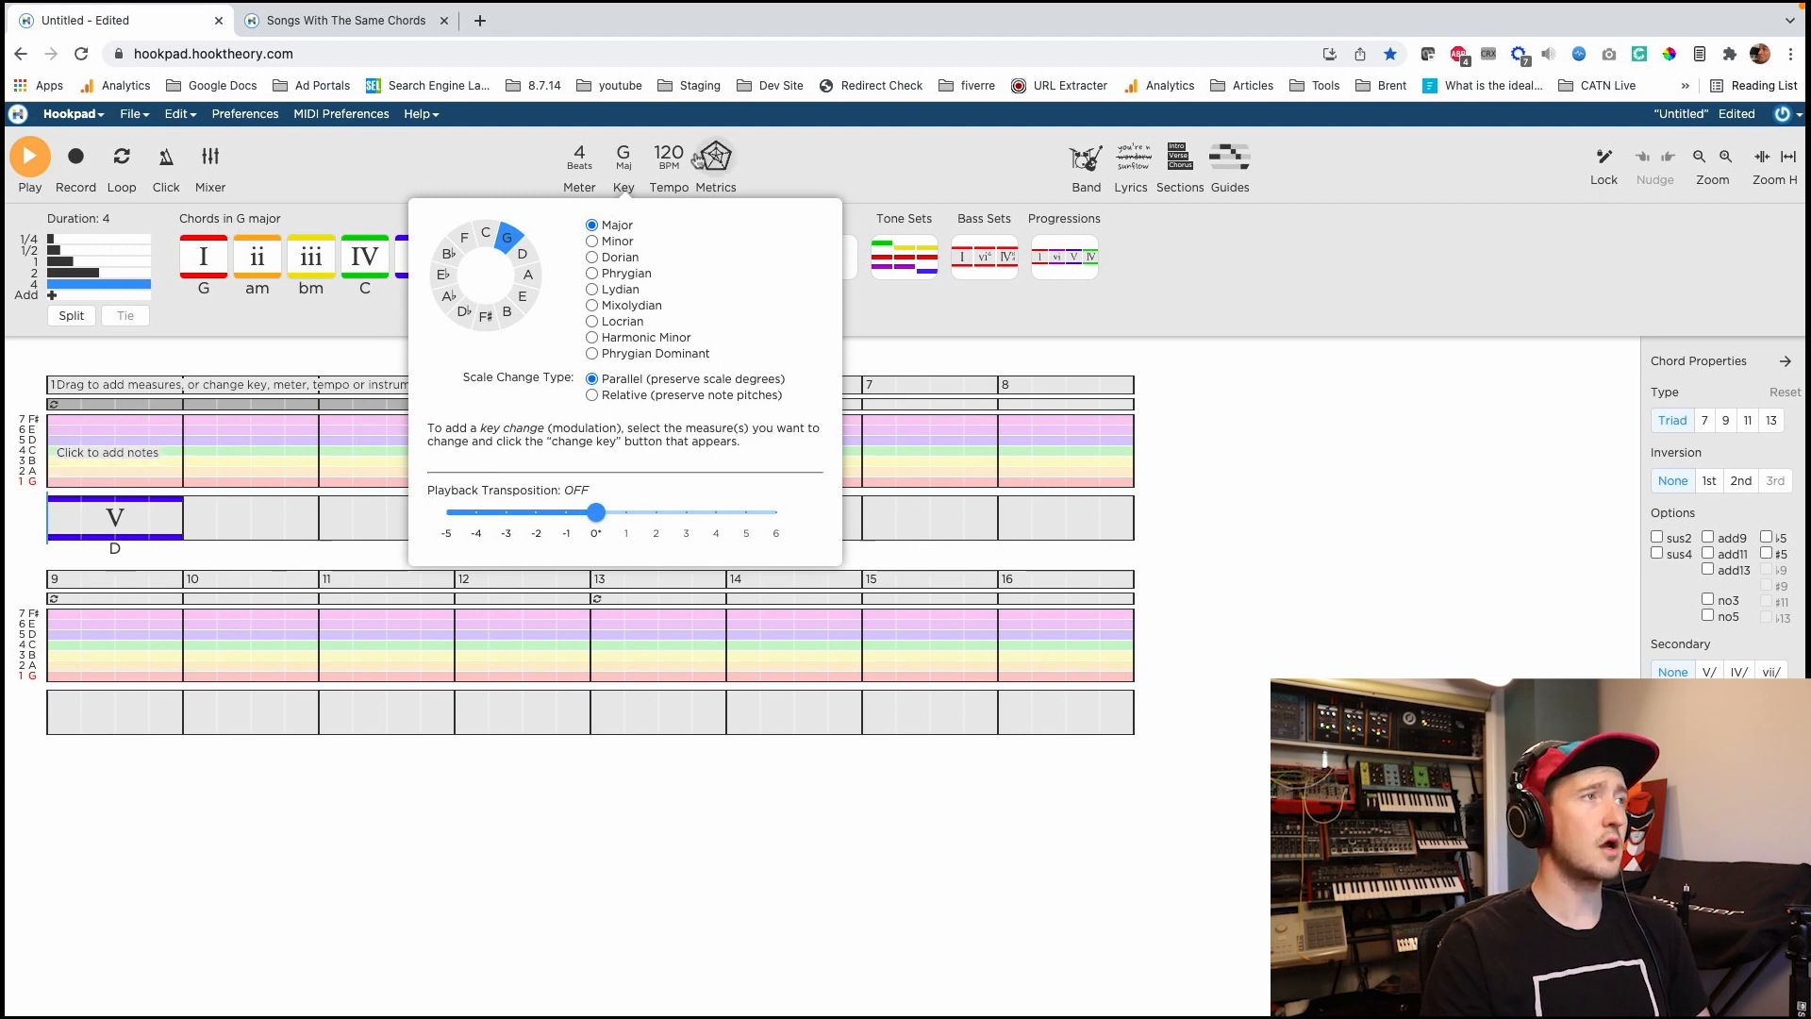
{"action": "left_click", "coordinate": [84, 483]}
{"action": "key", "text": "space"}
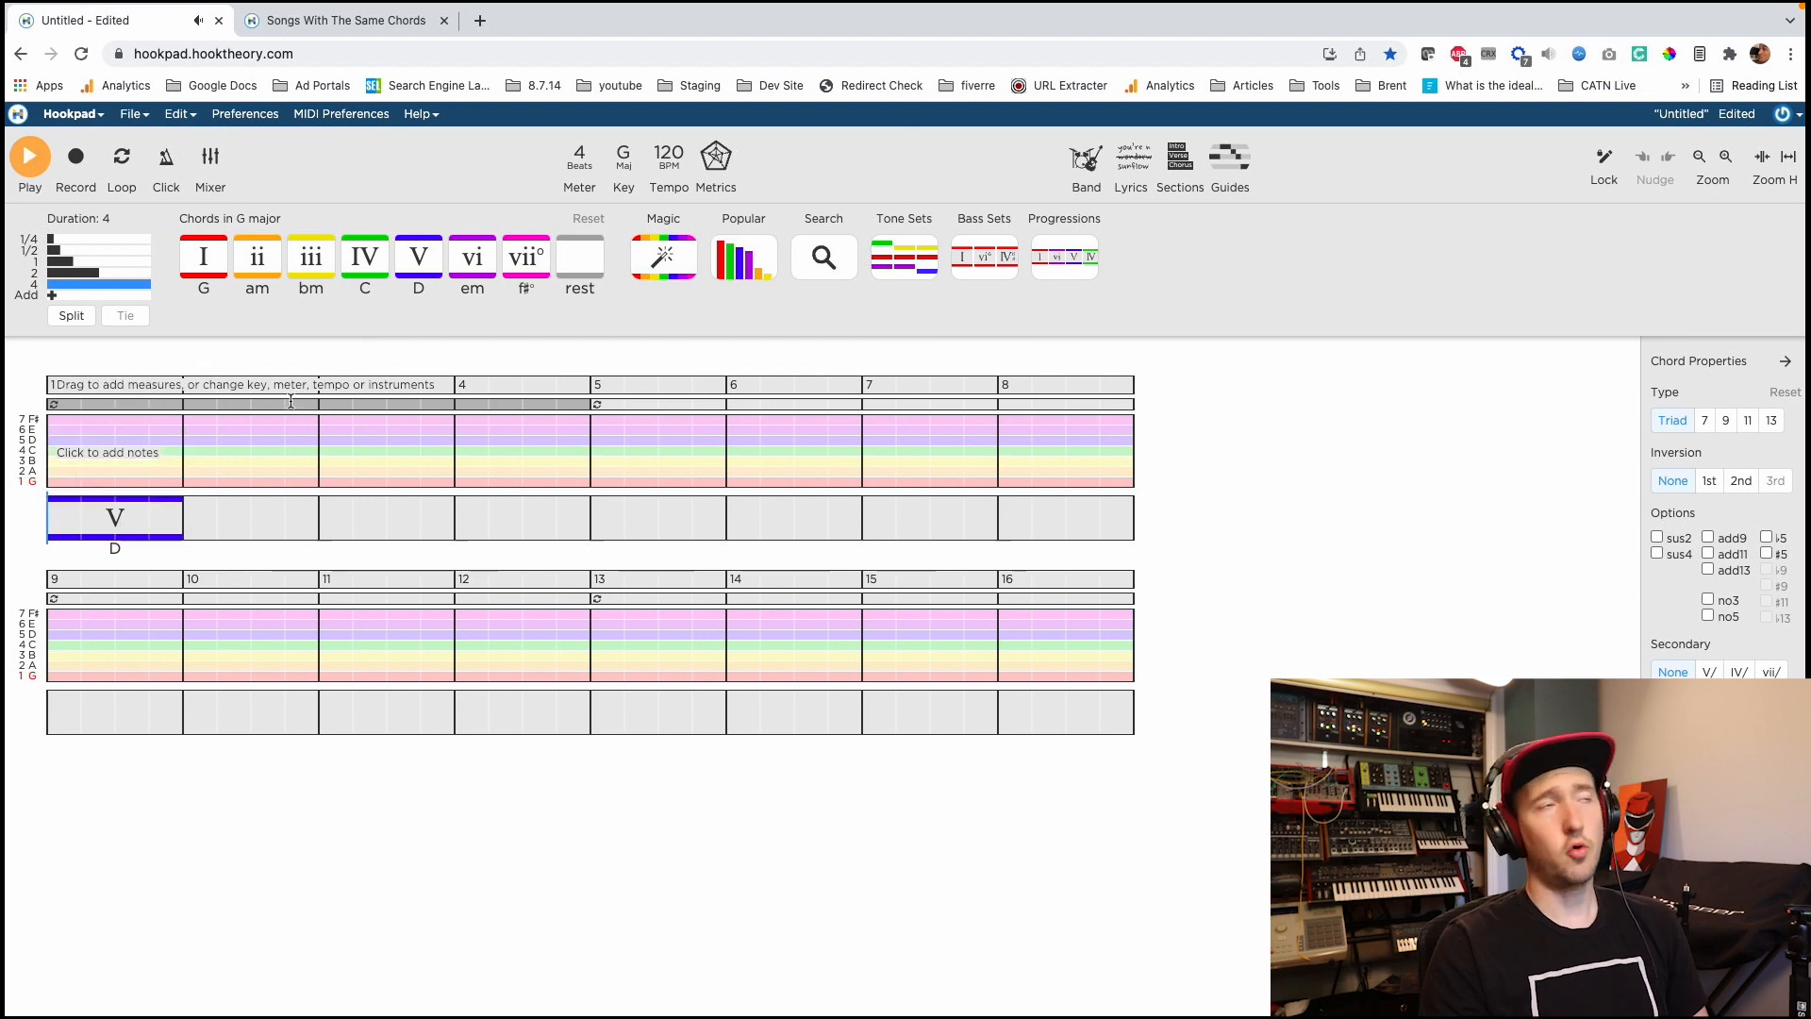
Set the tempo to 115 BPM and play the V chord from the start of the first measure.
{"action": "left_click", "coordinate": [667, 159]}
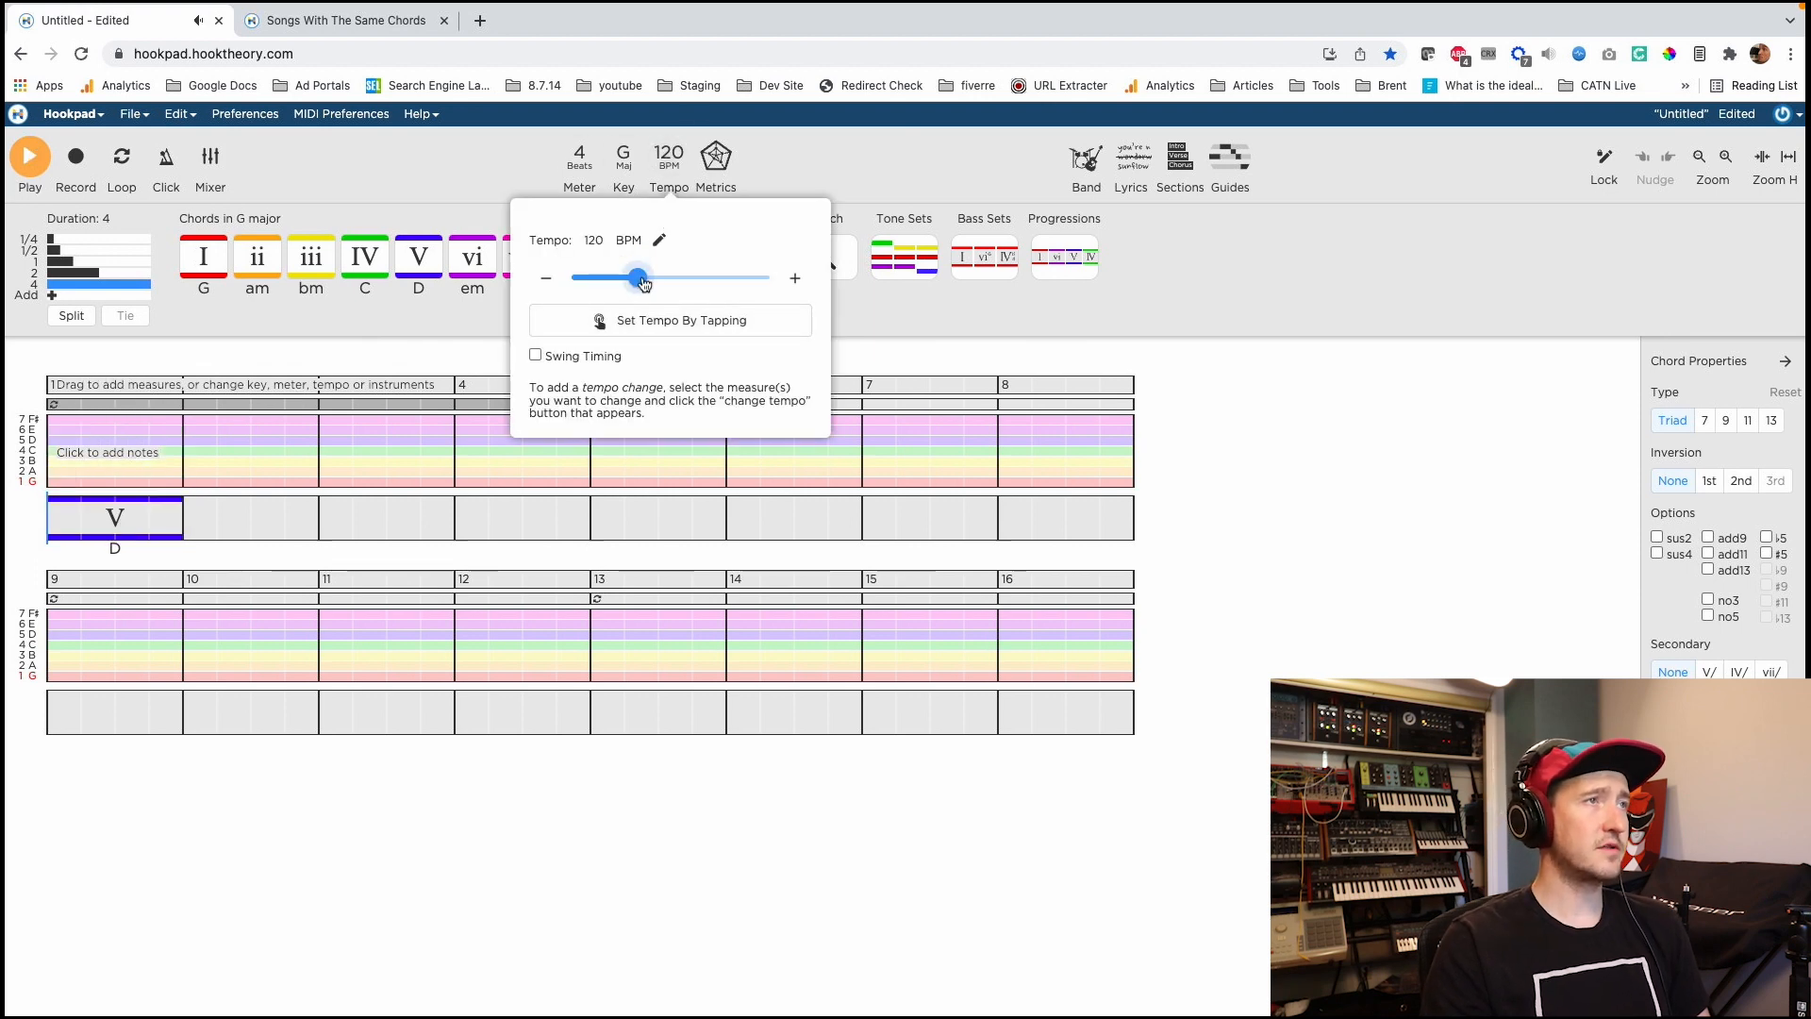
{"action": "left_click_drag", "start_coordinate": [642, 278], "coordinate": [634, 283]}
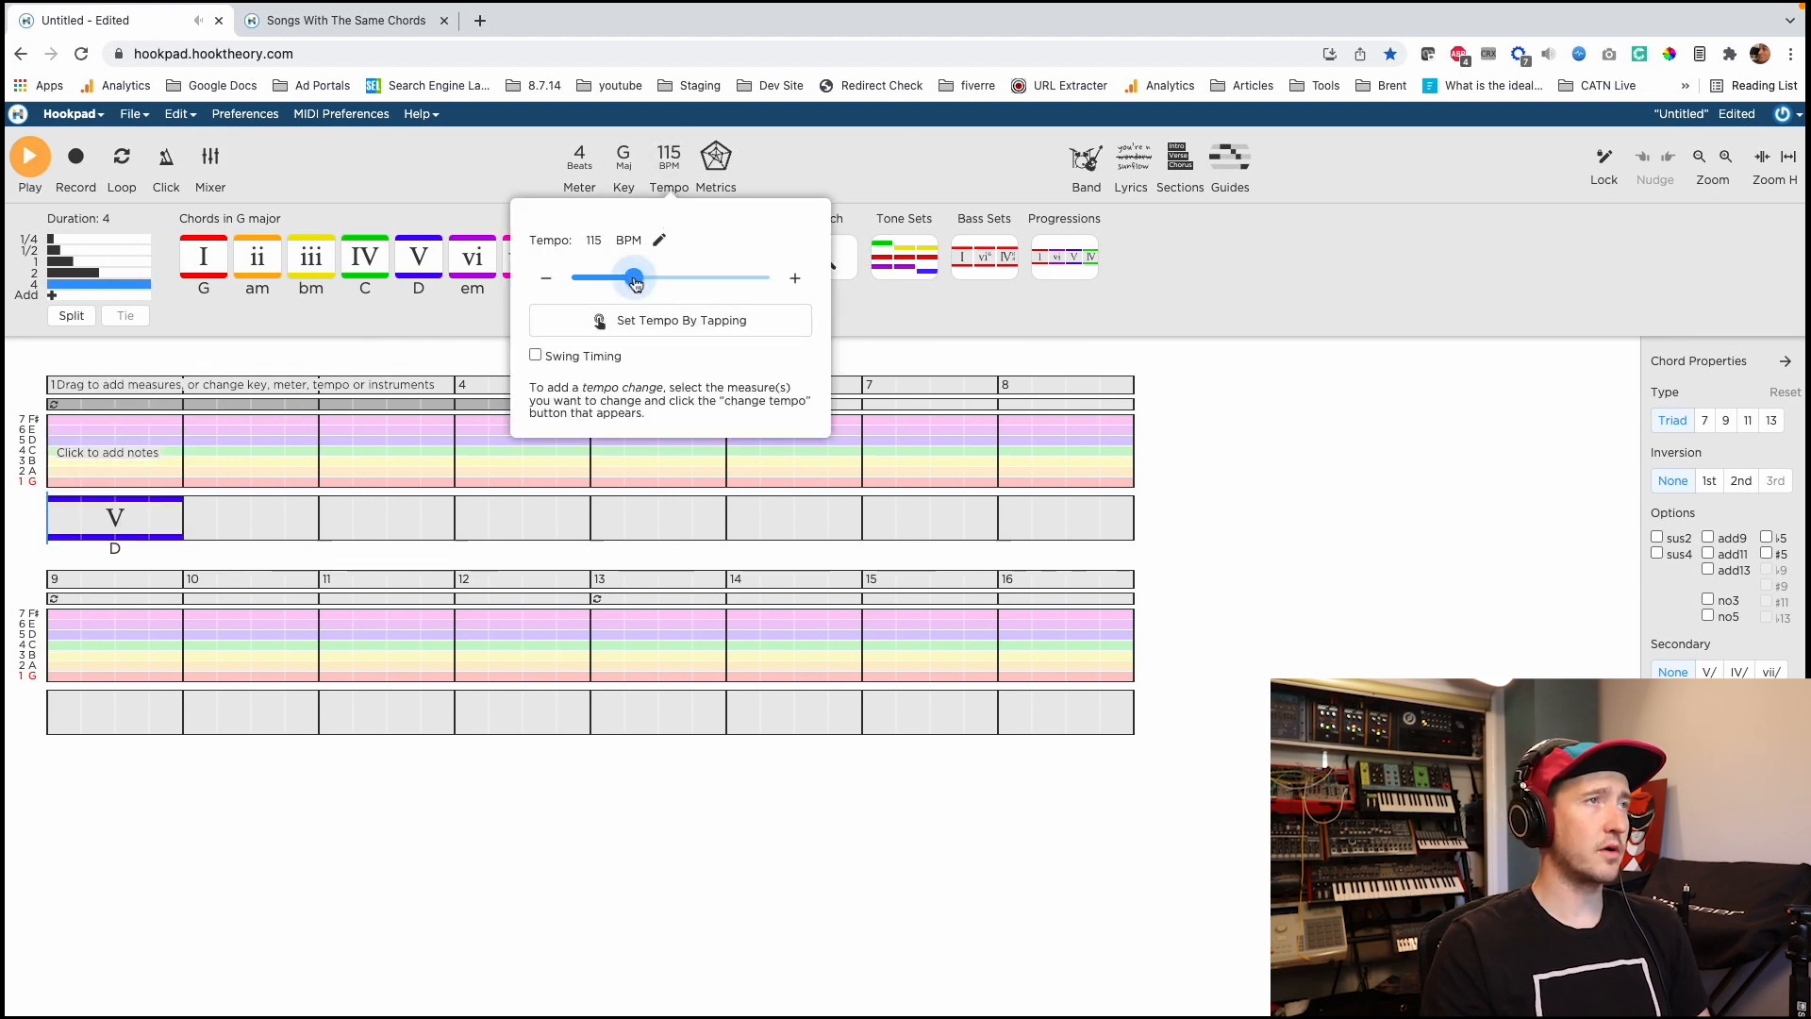
{"action": "left_click", "coordinate": [52, 517]}
{"action": "key", "text": "space"}
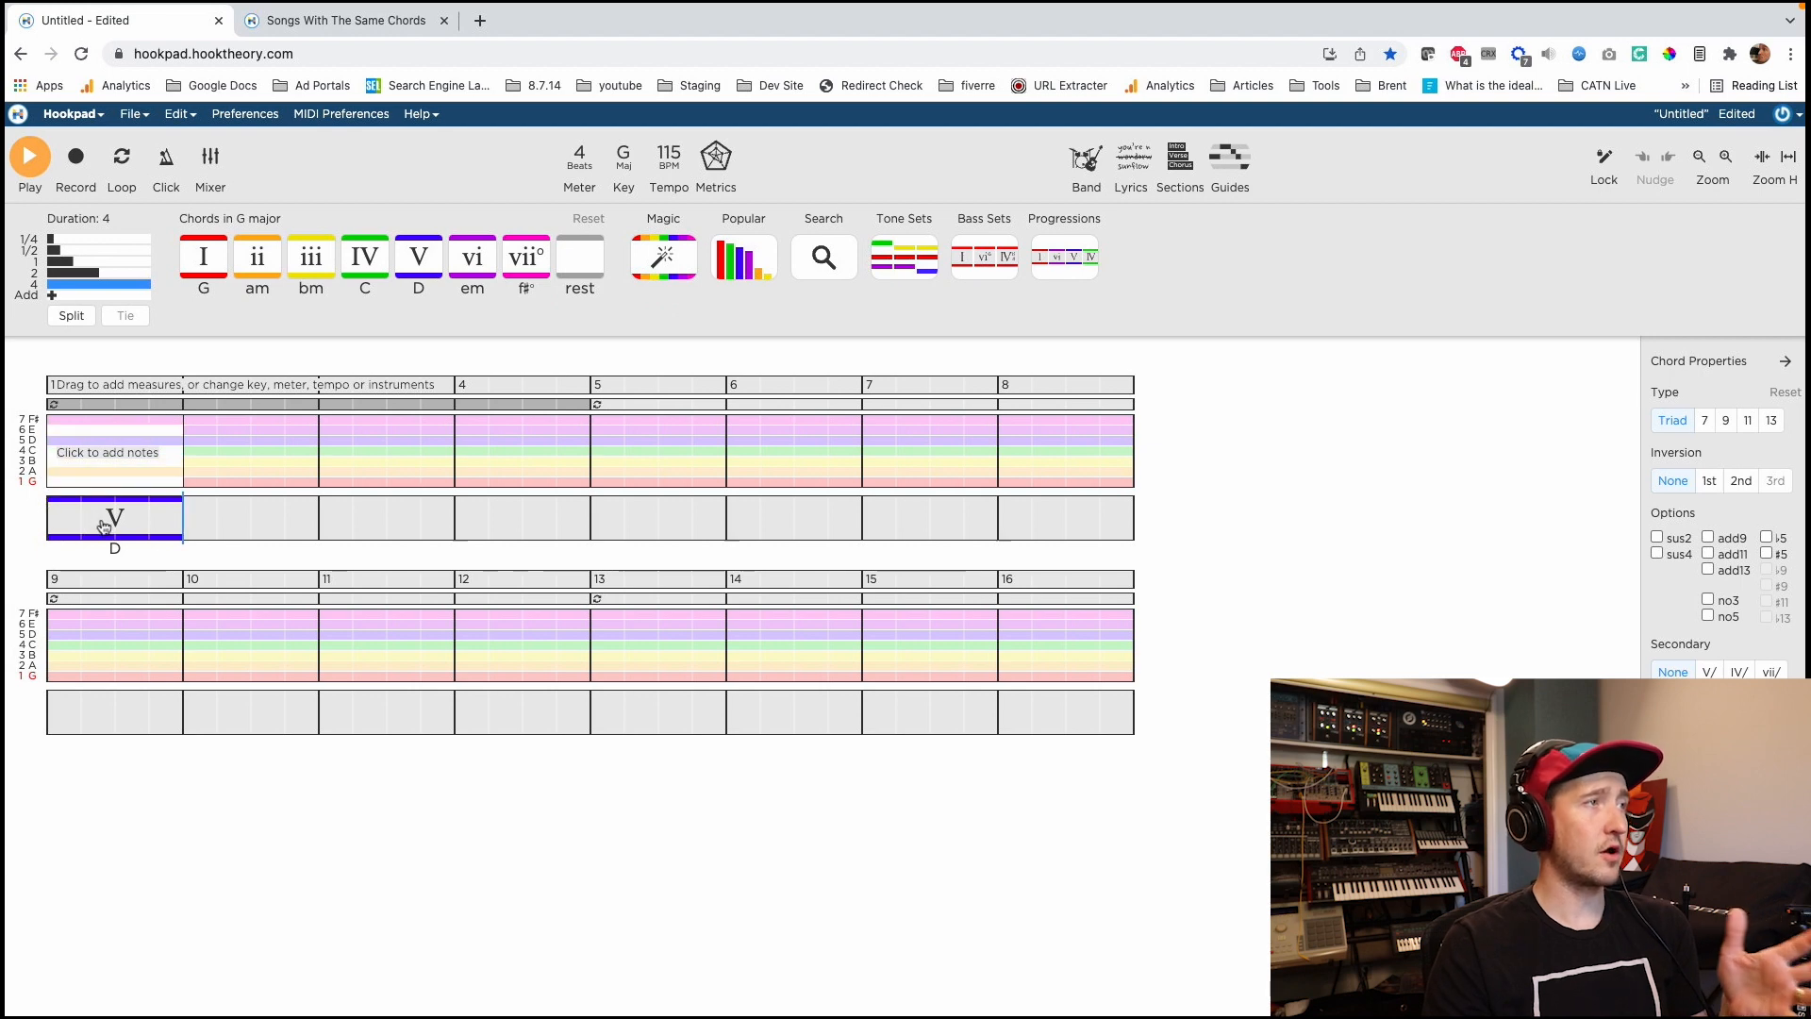
Add I, IV and I chords in measures 2 to 4 using the Magic suggestions, and play the progression from the start.
{"action": "left_click", "coordinate": [665, 266]}
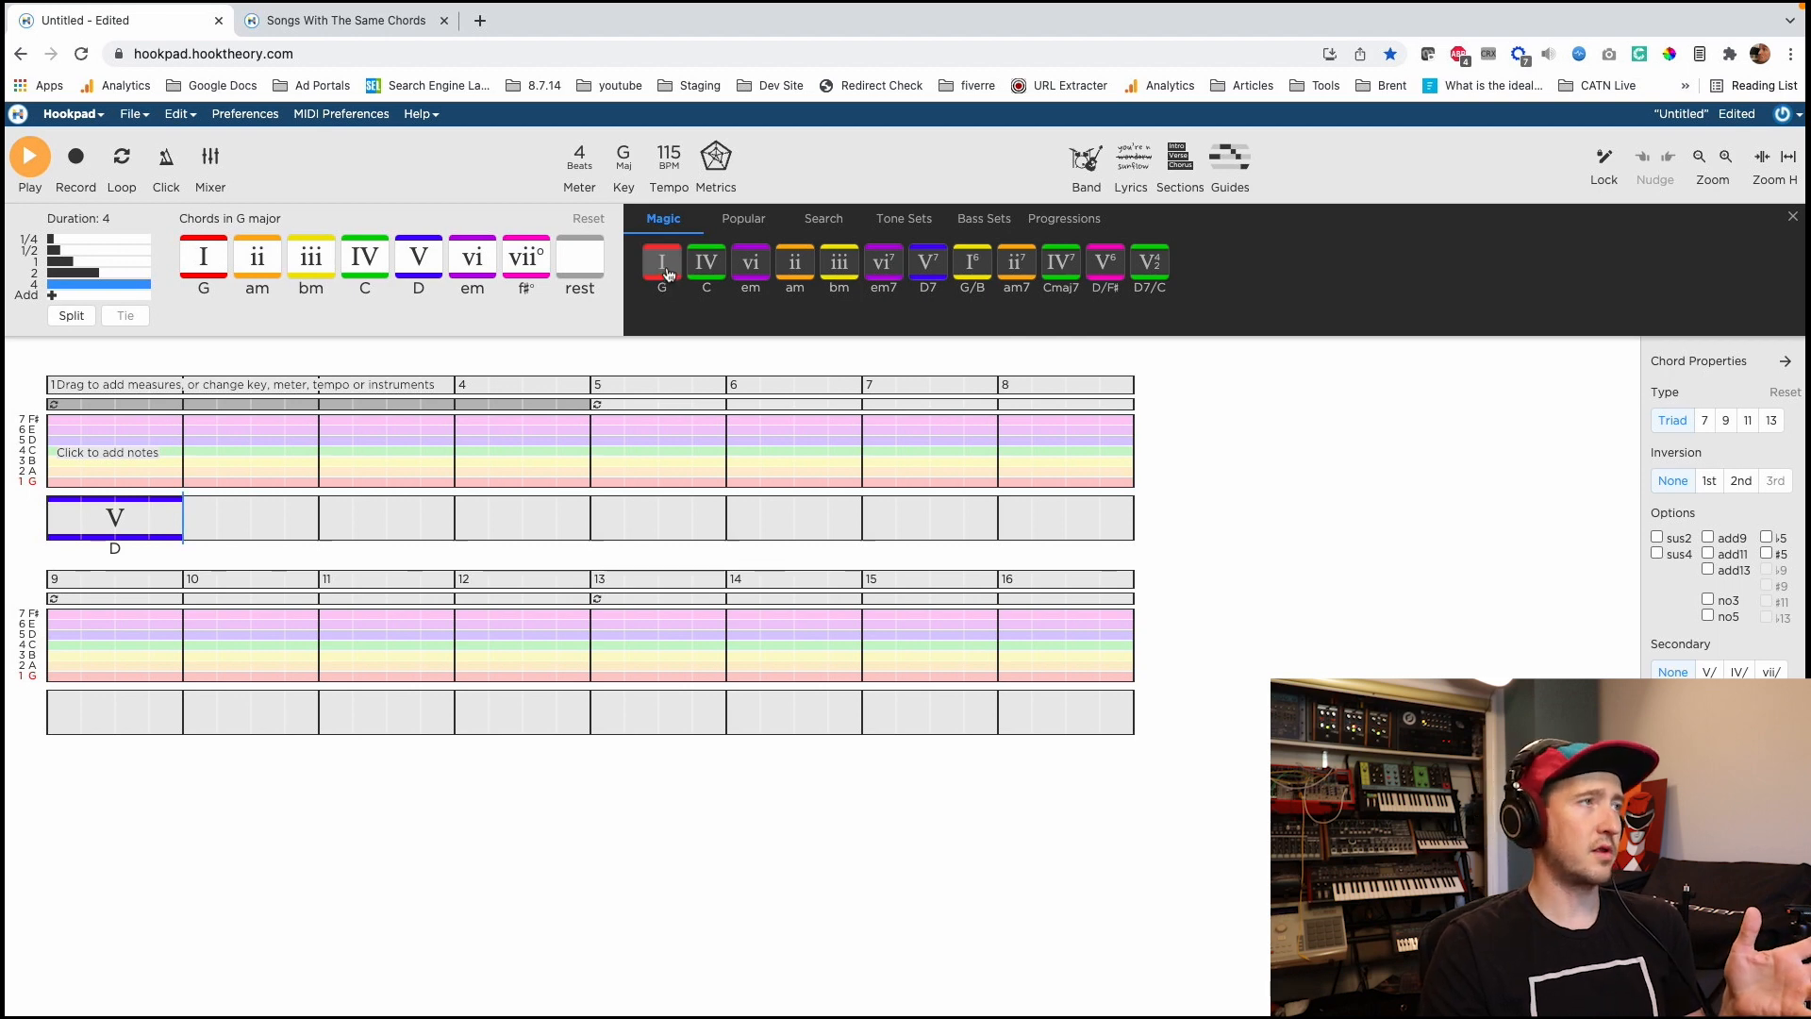
{"action": "left_click", "coordinate": [666, 275]}
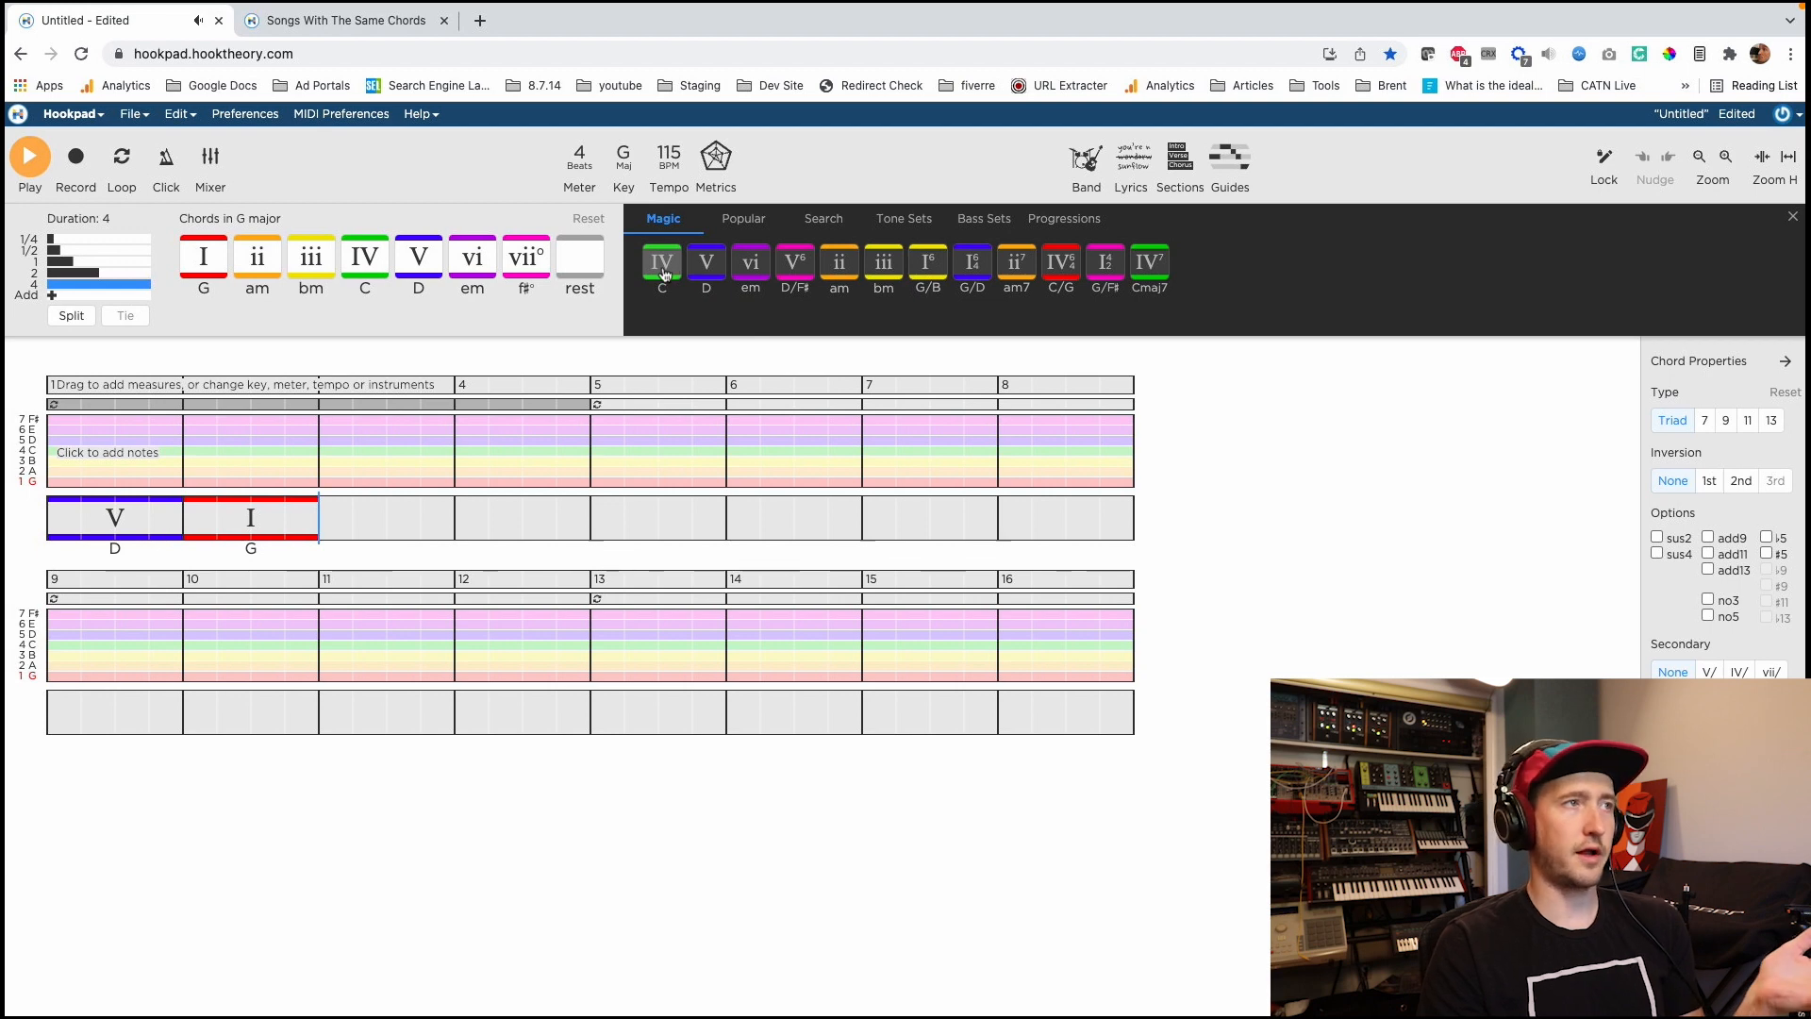
{"action": "left_click", "coordinate": [663, 274]}
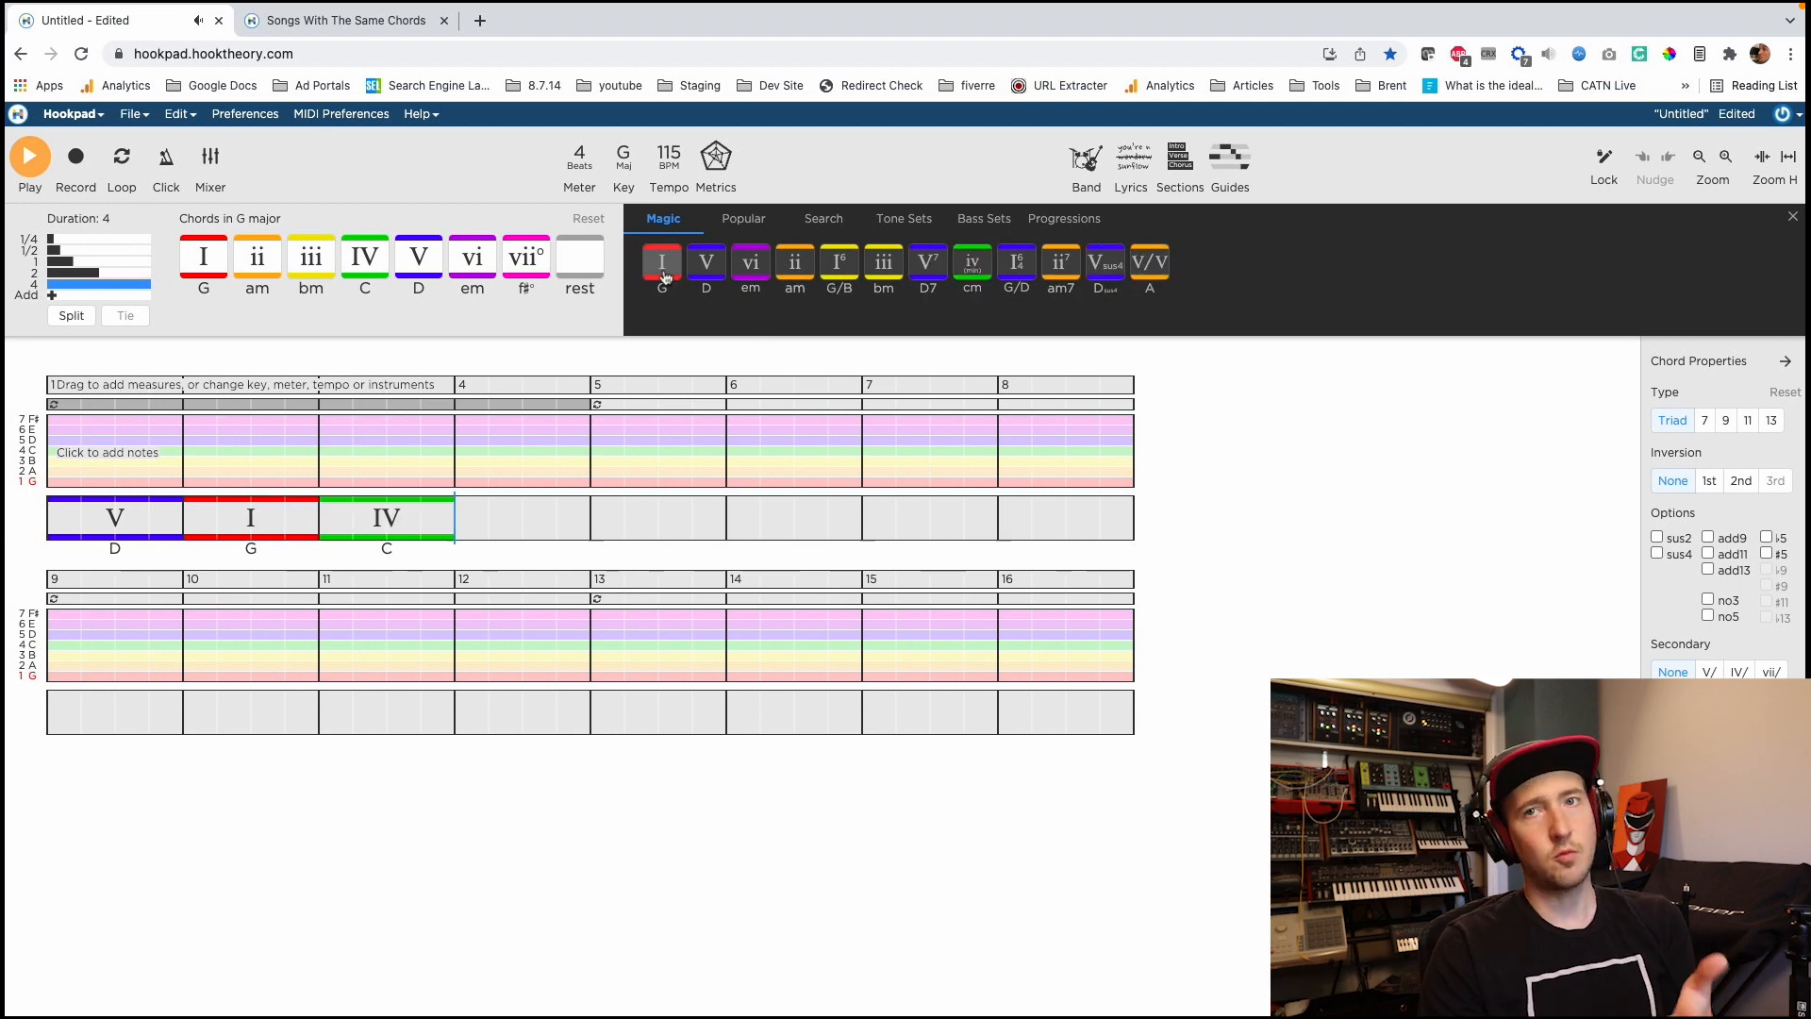
{"action": "left_click", "coordinate": [664, 275]}
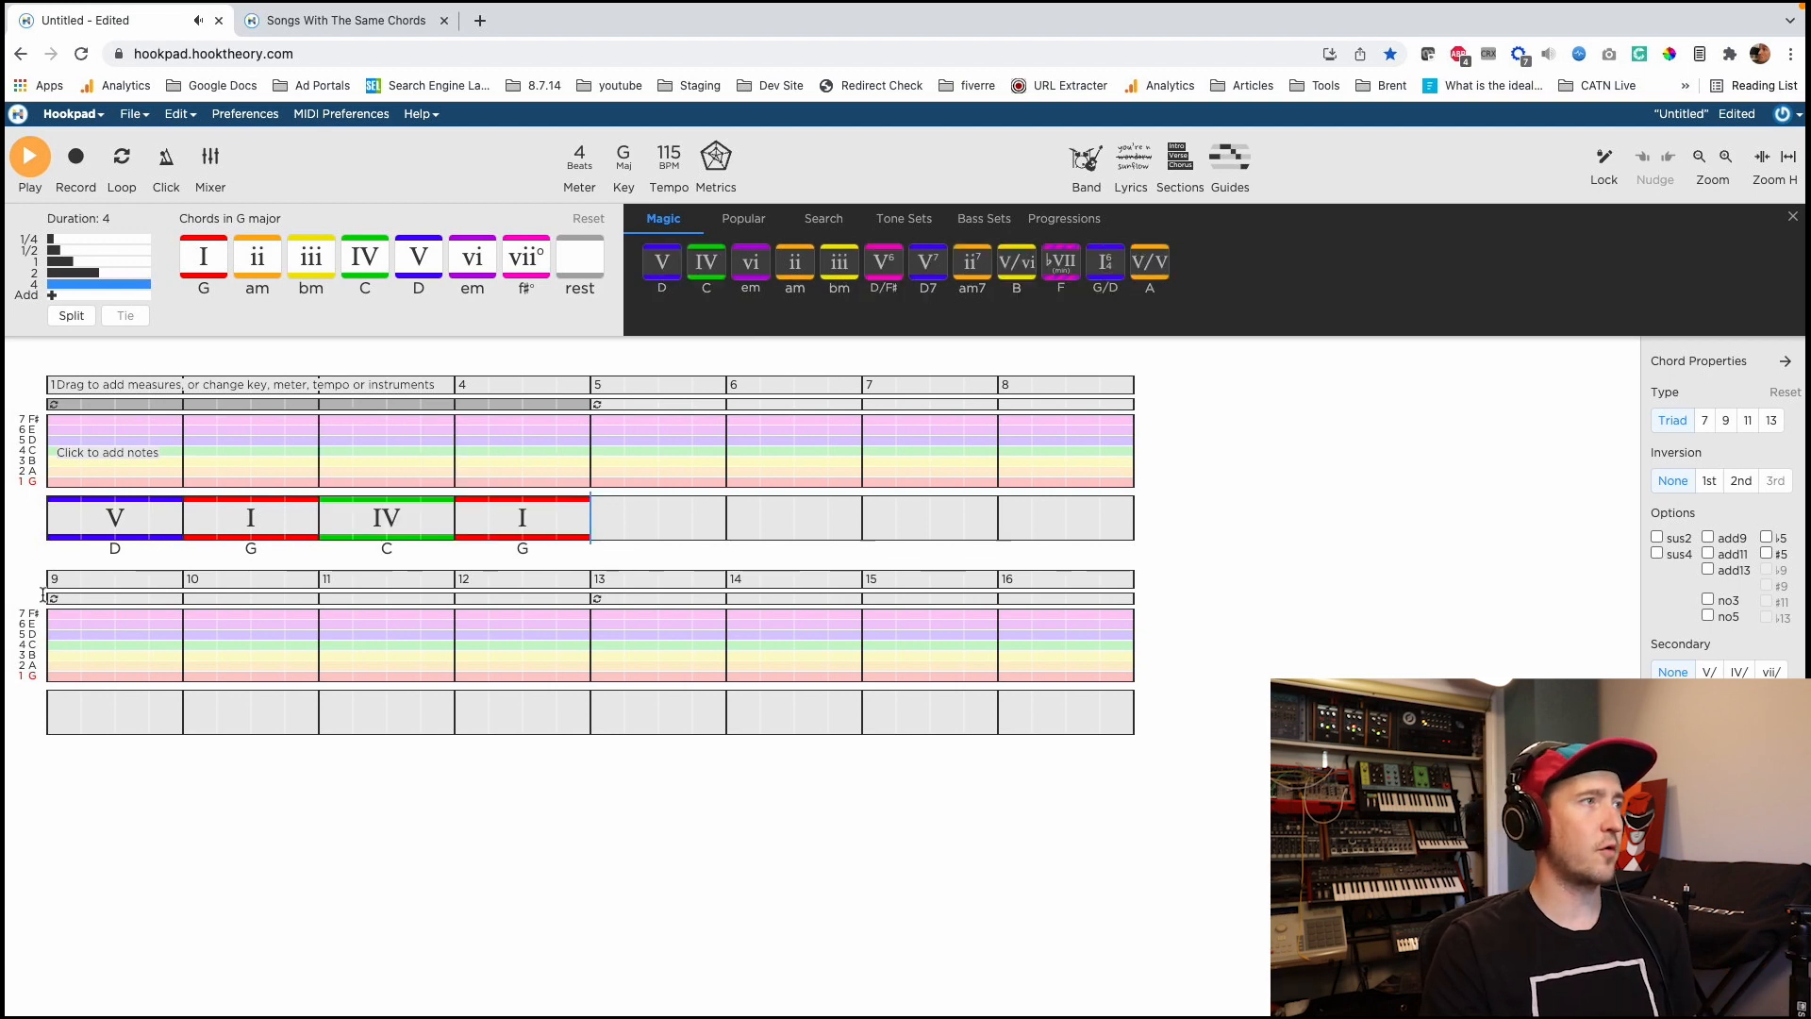
{"action": "left_click", "coordinate": [47, 514]}
{"action": "key", "text": "space"}
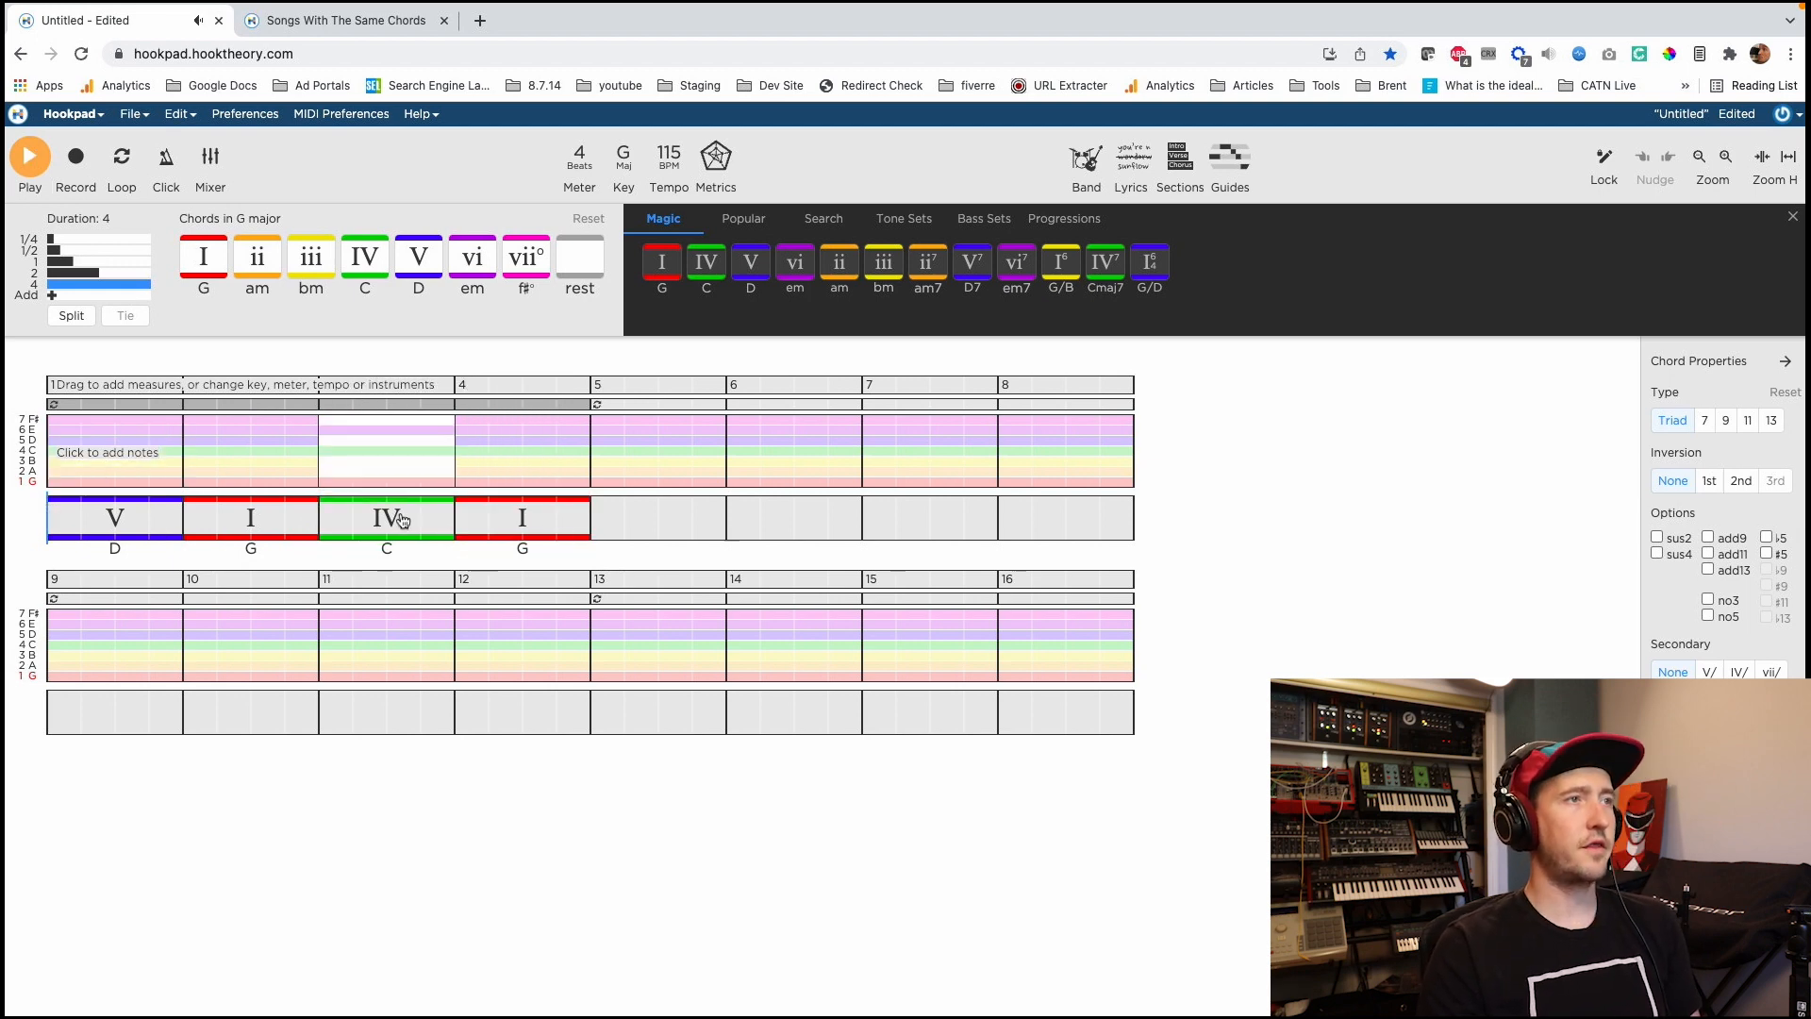
Continue with V, vi, IV and I chords in measures 5 to 8 from the Magic suggestions, and play all eight measures.
{"action": "left_click", "coordinate": [592, 511]}
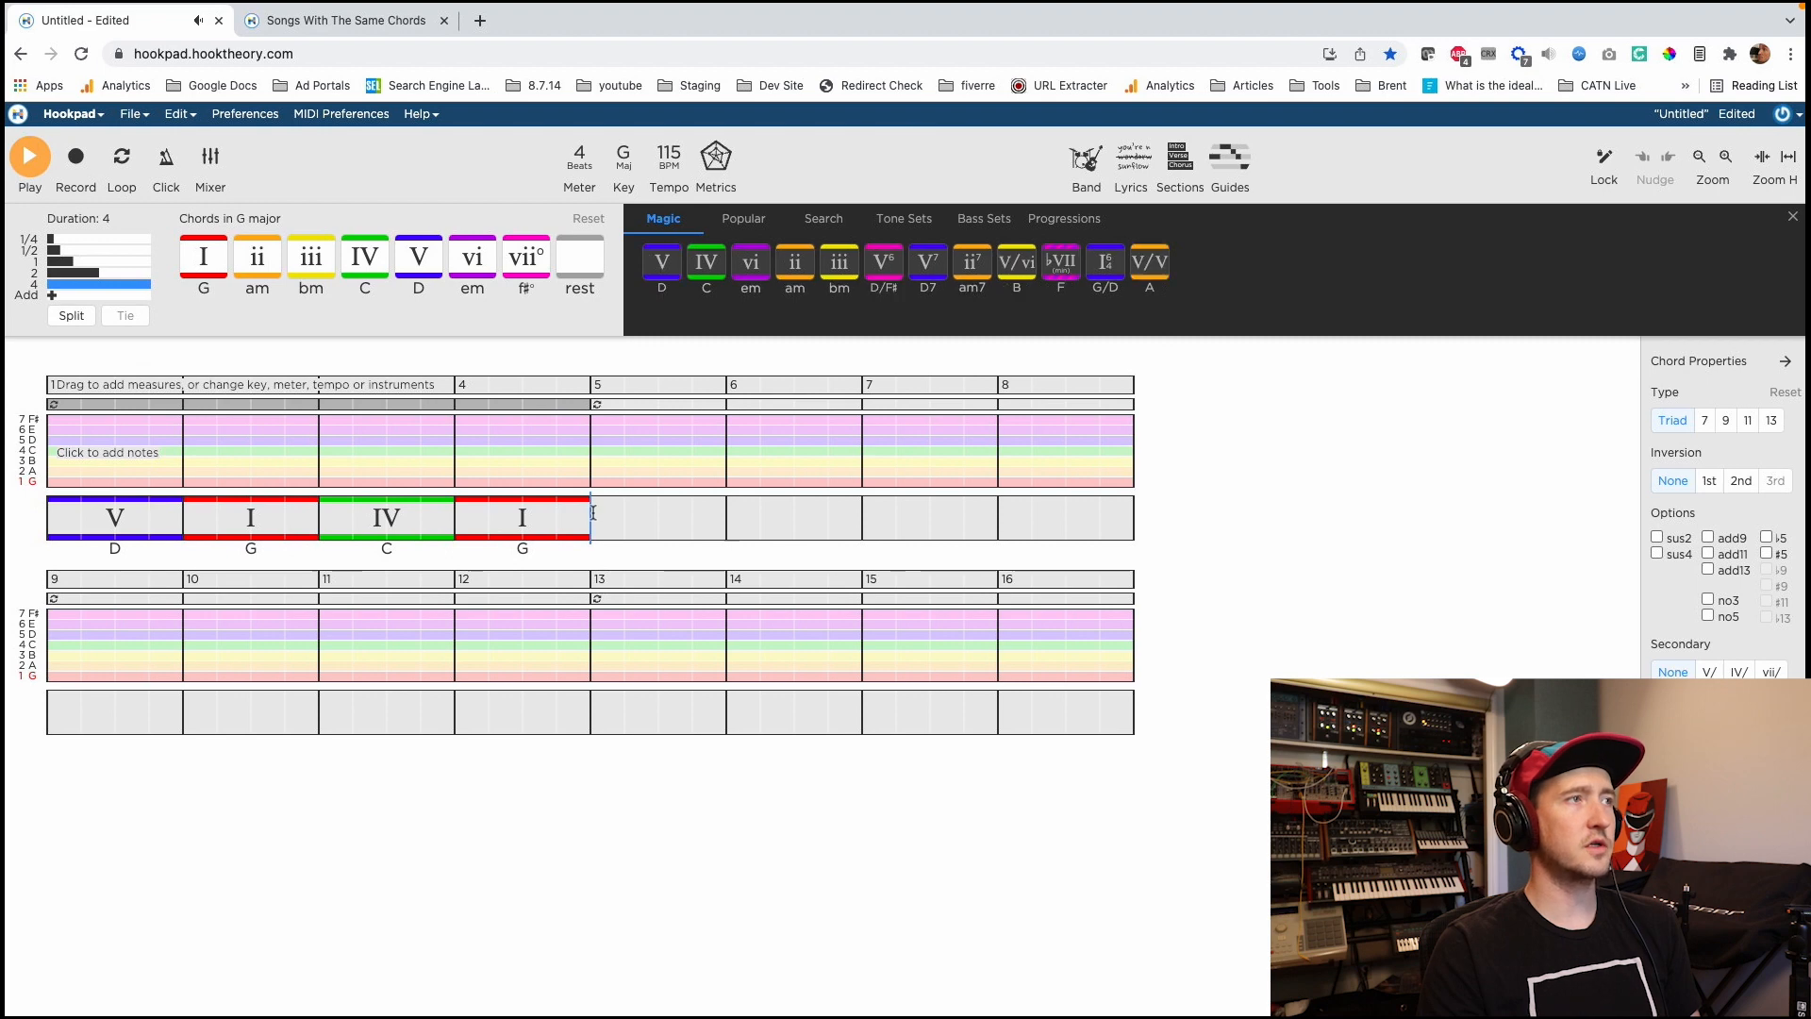
{"action": "left_click", "coordinate": [663, 271]}
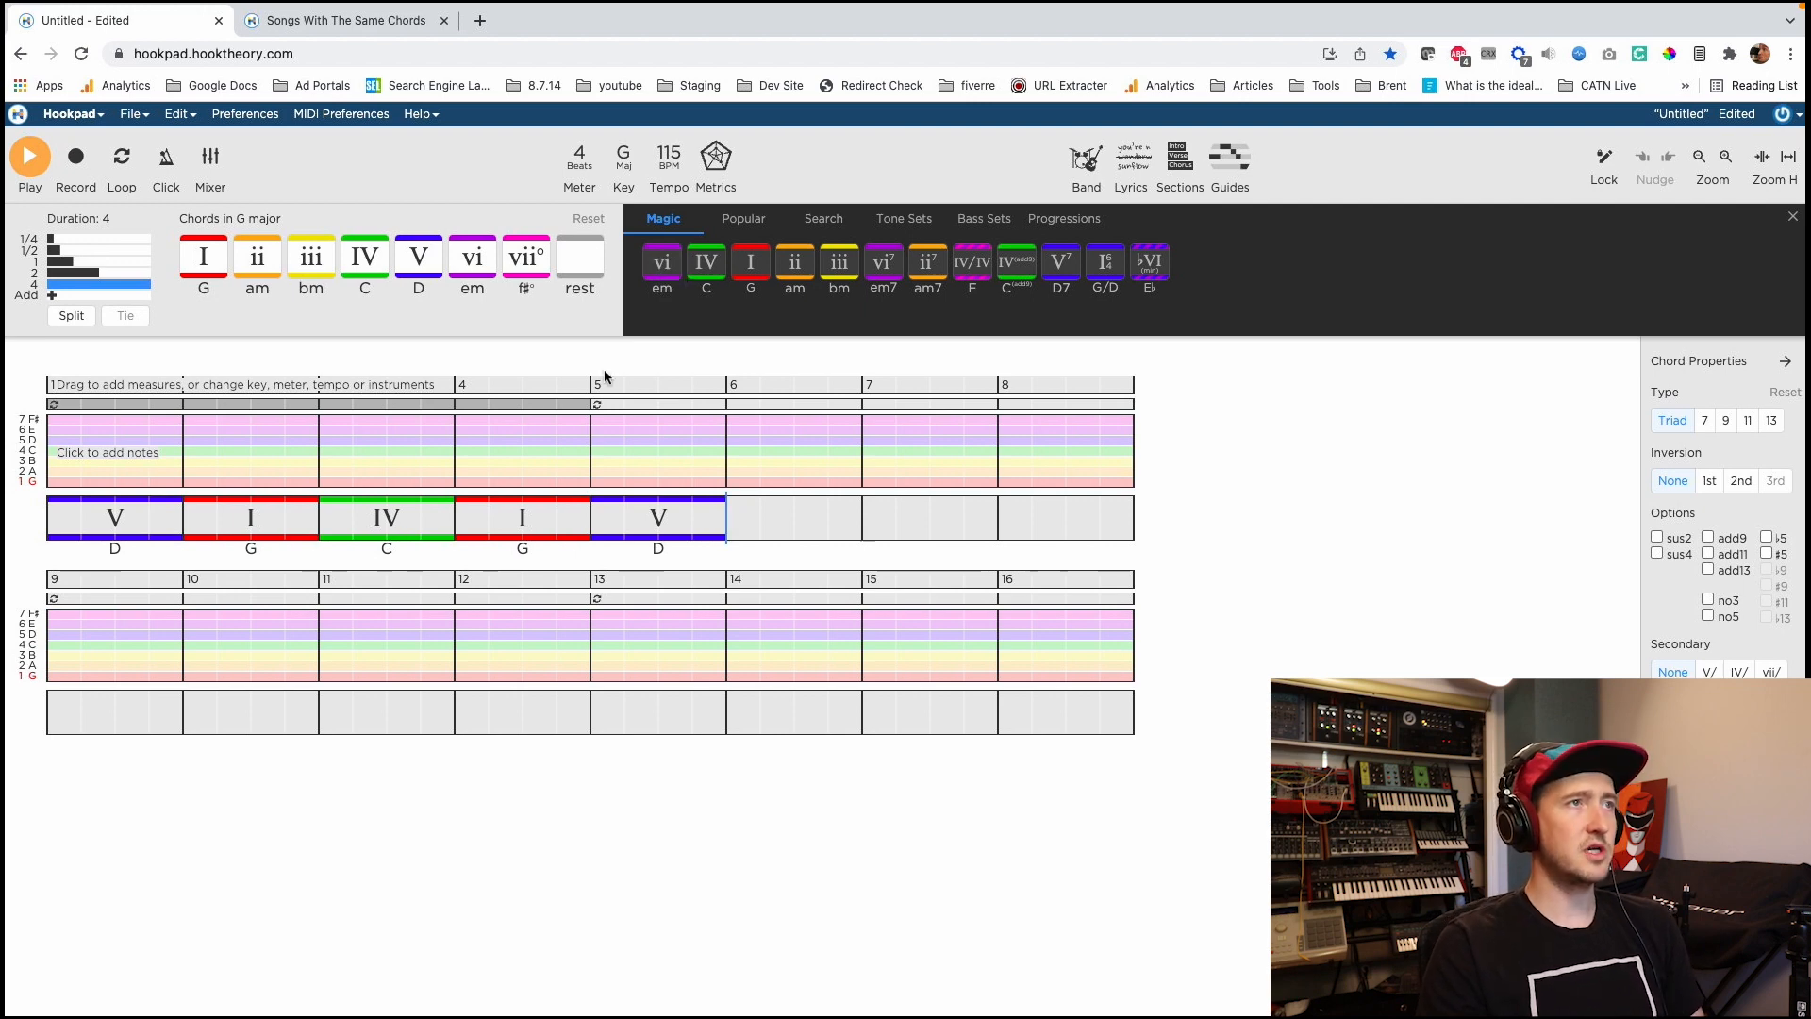
{"action": "left_click", "coordinate": [662, 271]}
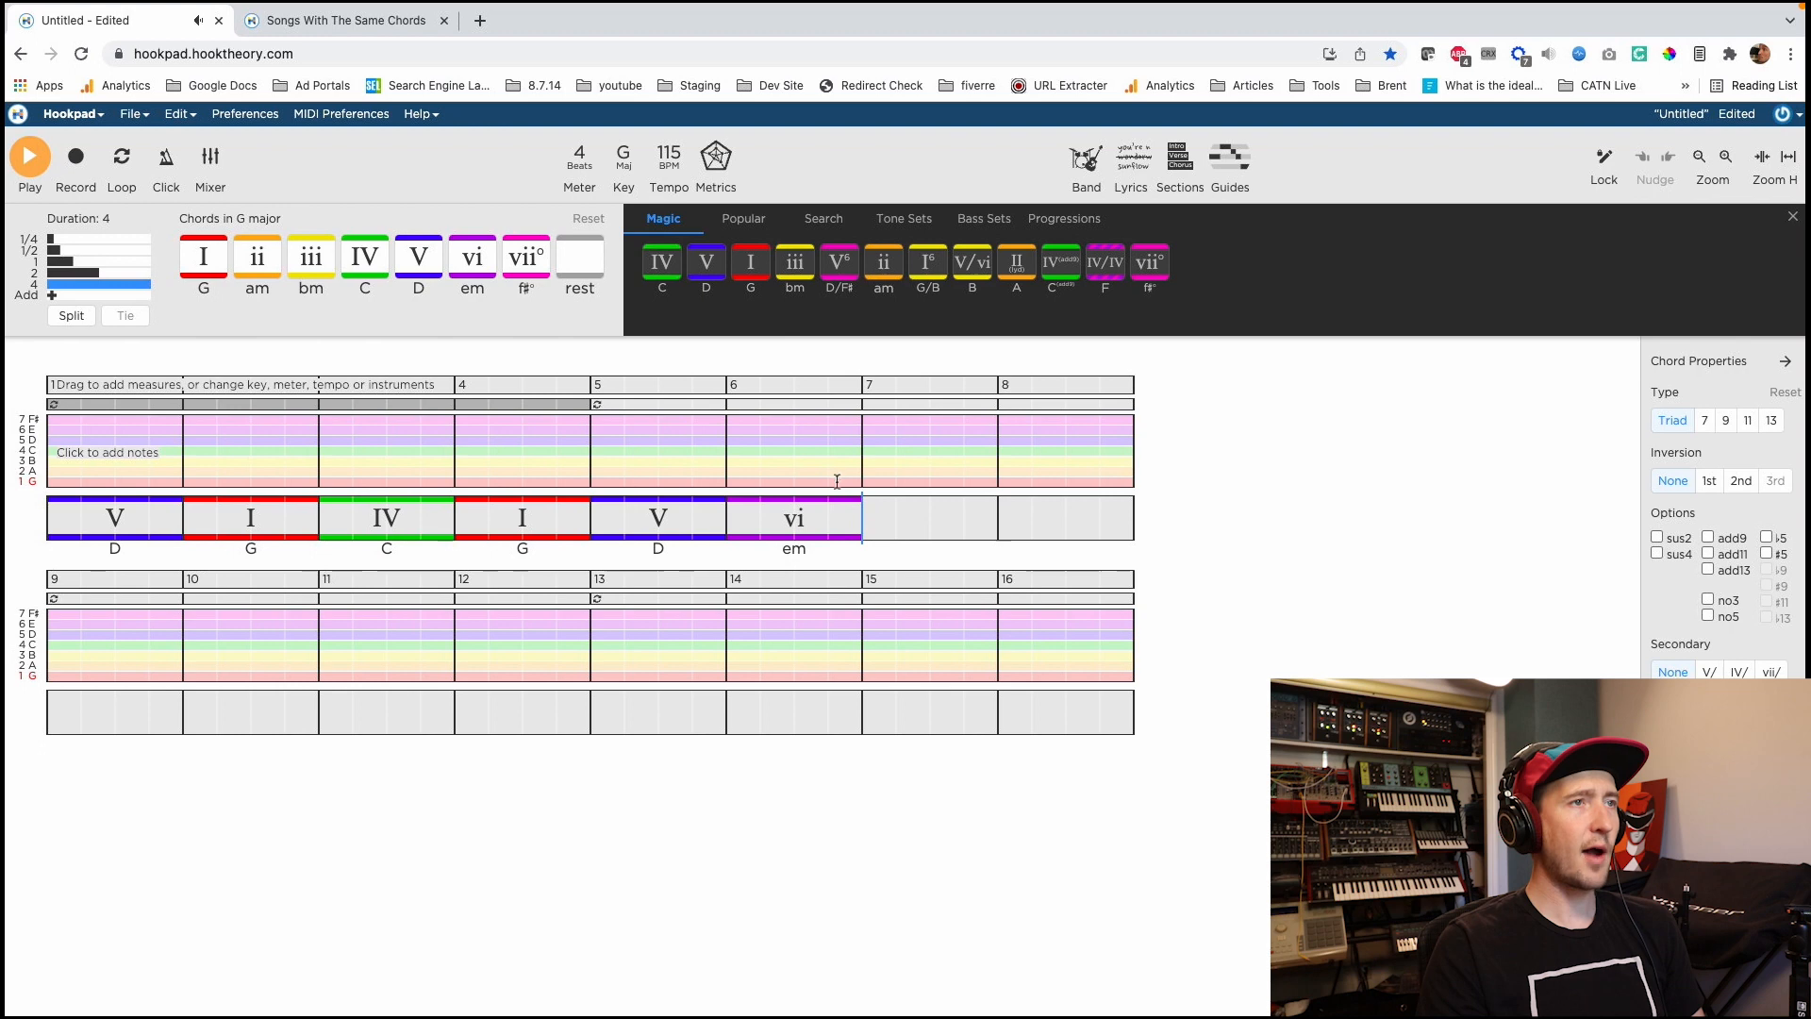
{"action": "left_click", "coordinate": [663, 267]}
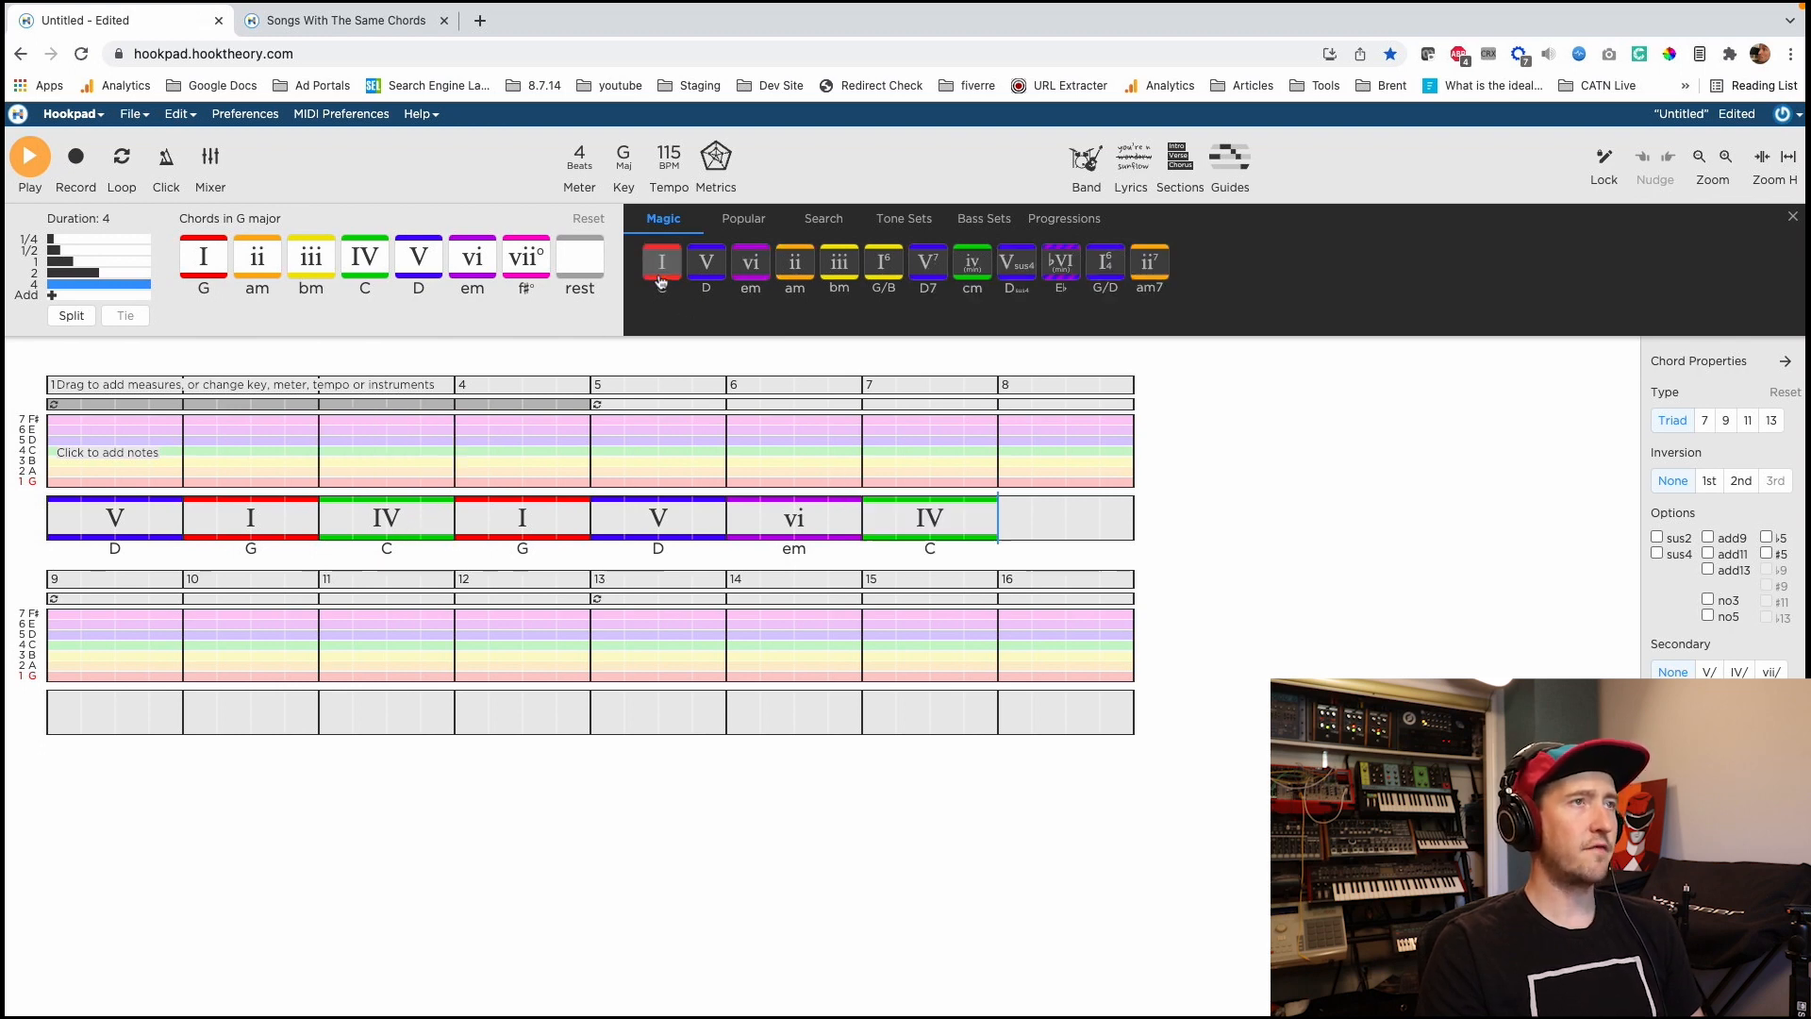
{"action": "left_click", "coordinate": [663, 267]}
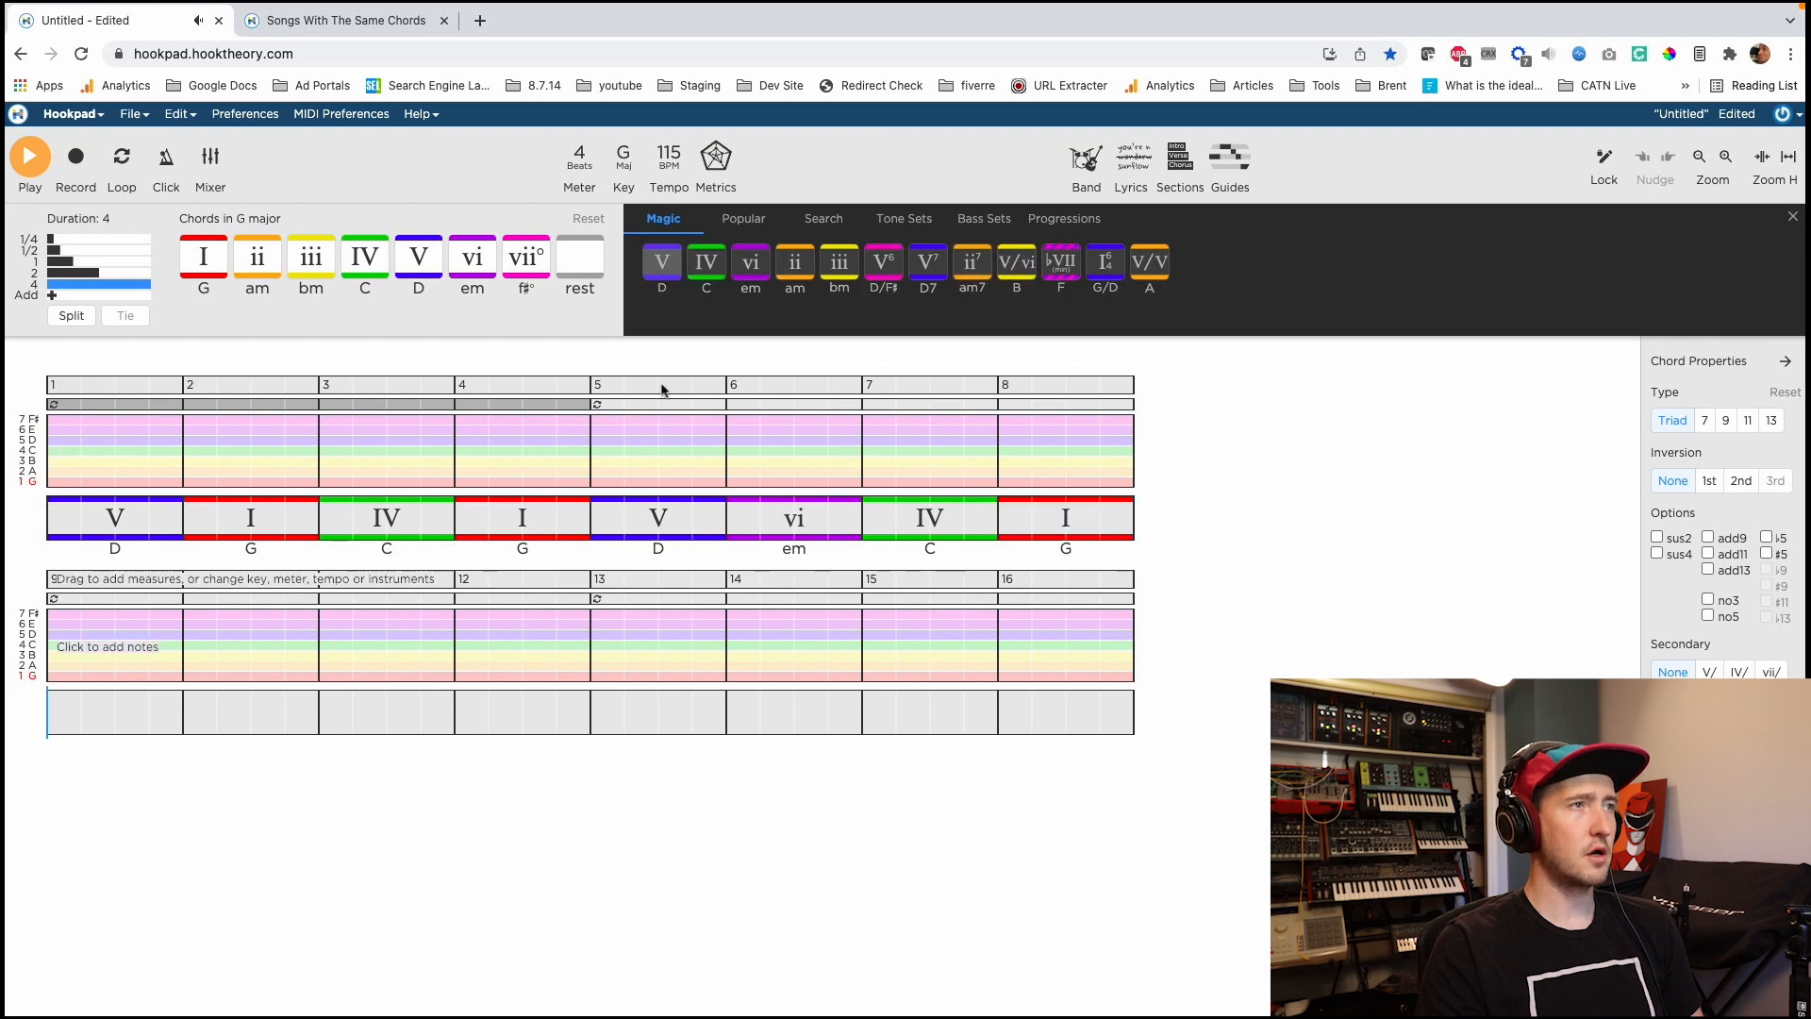
{"action": "left_click", "coordinate": [47, 514]}
{"action": "key", "text": "space"}
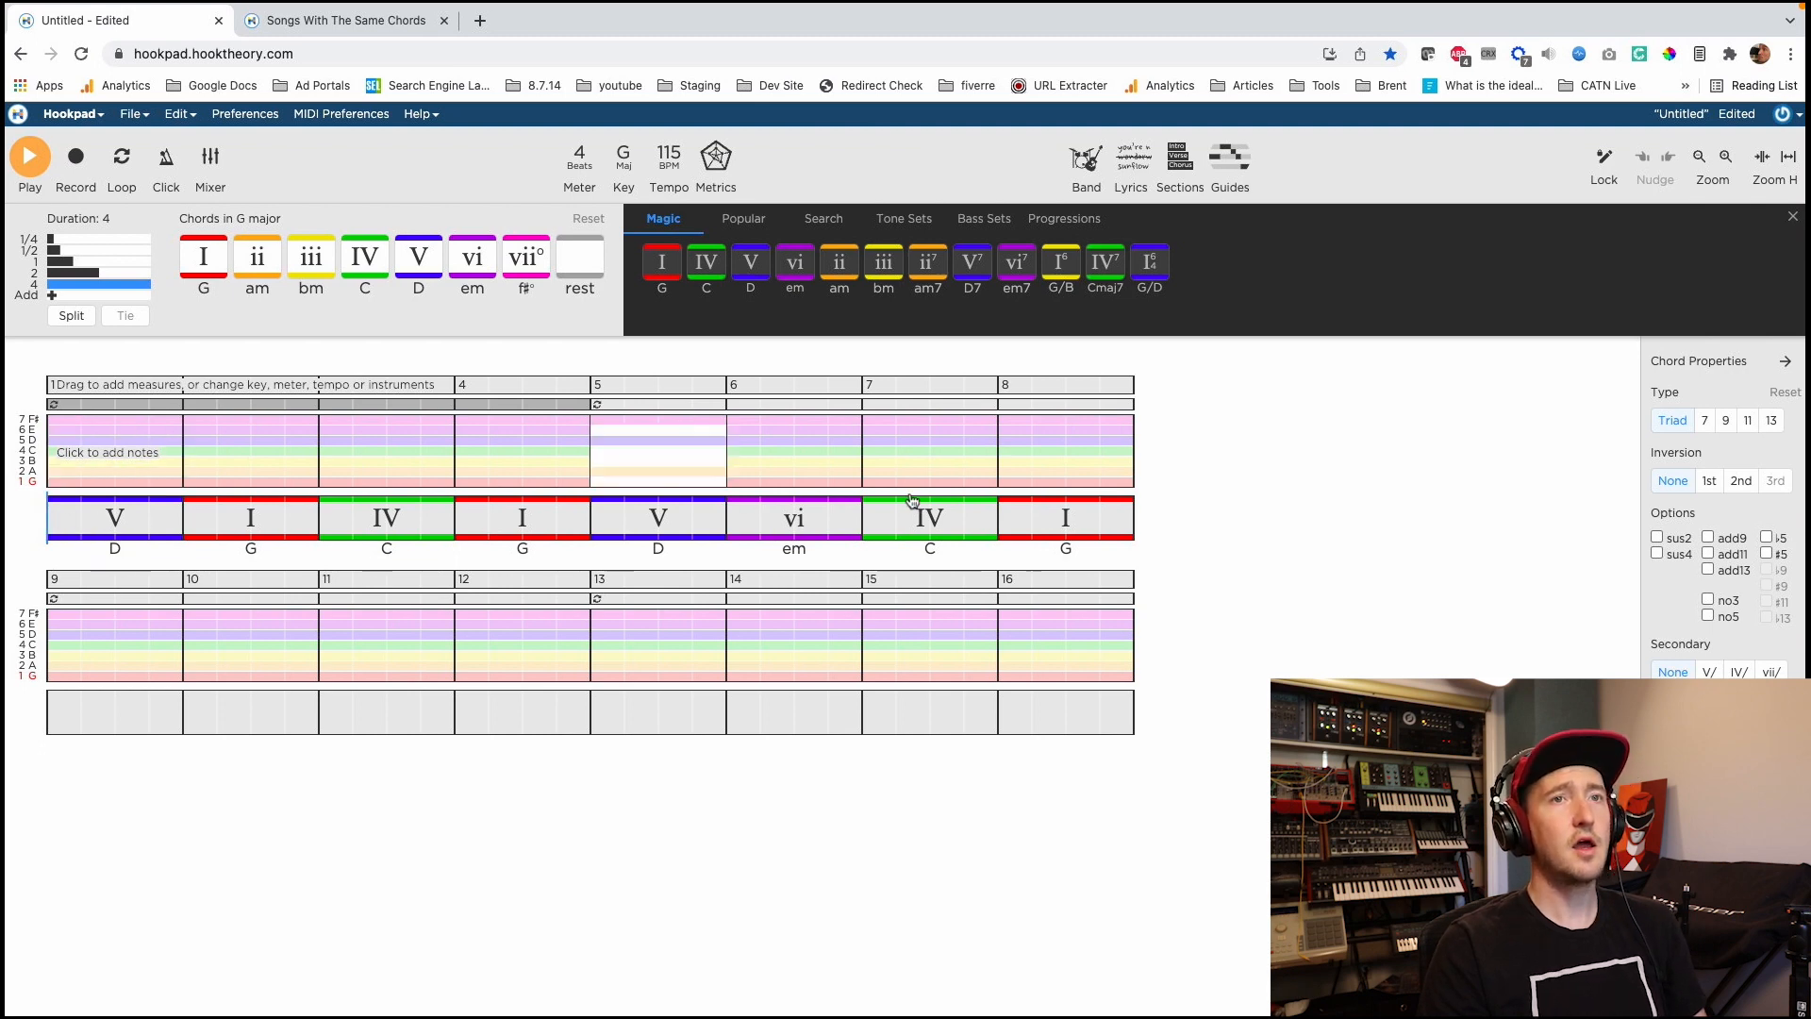
Try a V9 chord in the first measure, play the opening measures with it and stop playback.
{"action": "left_click", "coordinate": [1725, 421]}
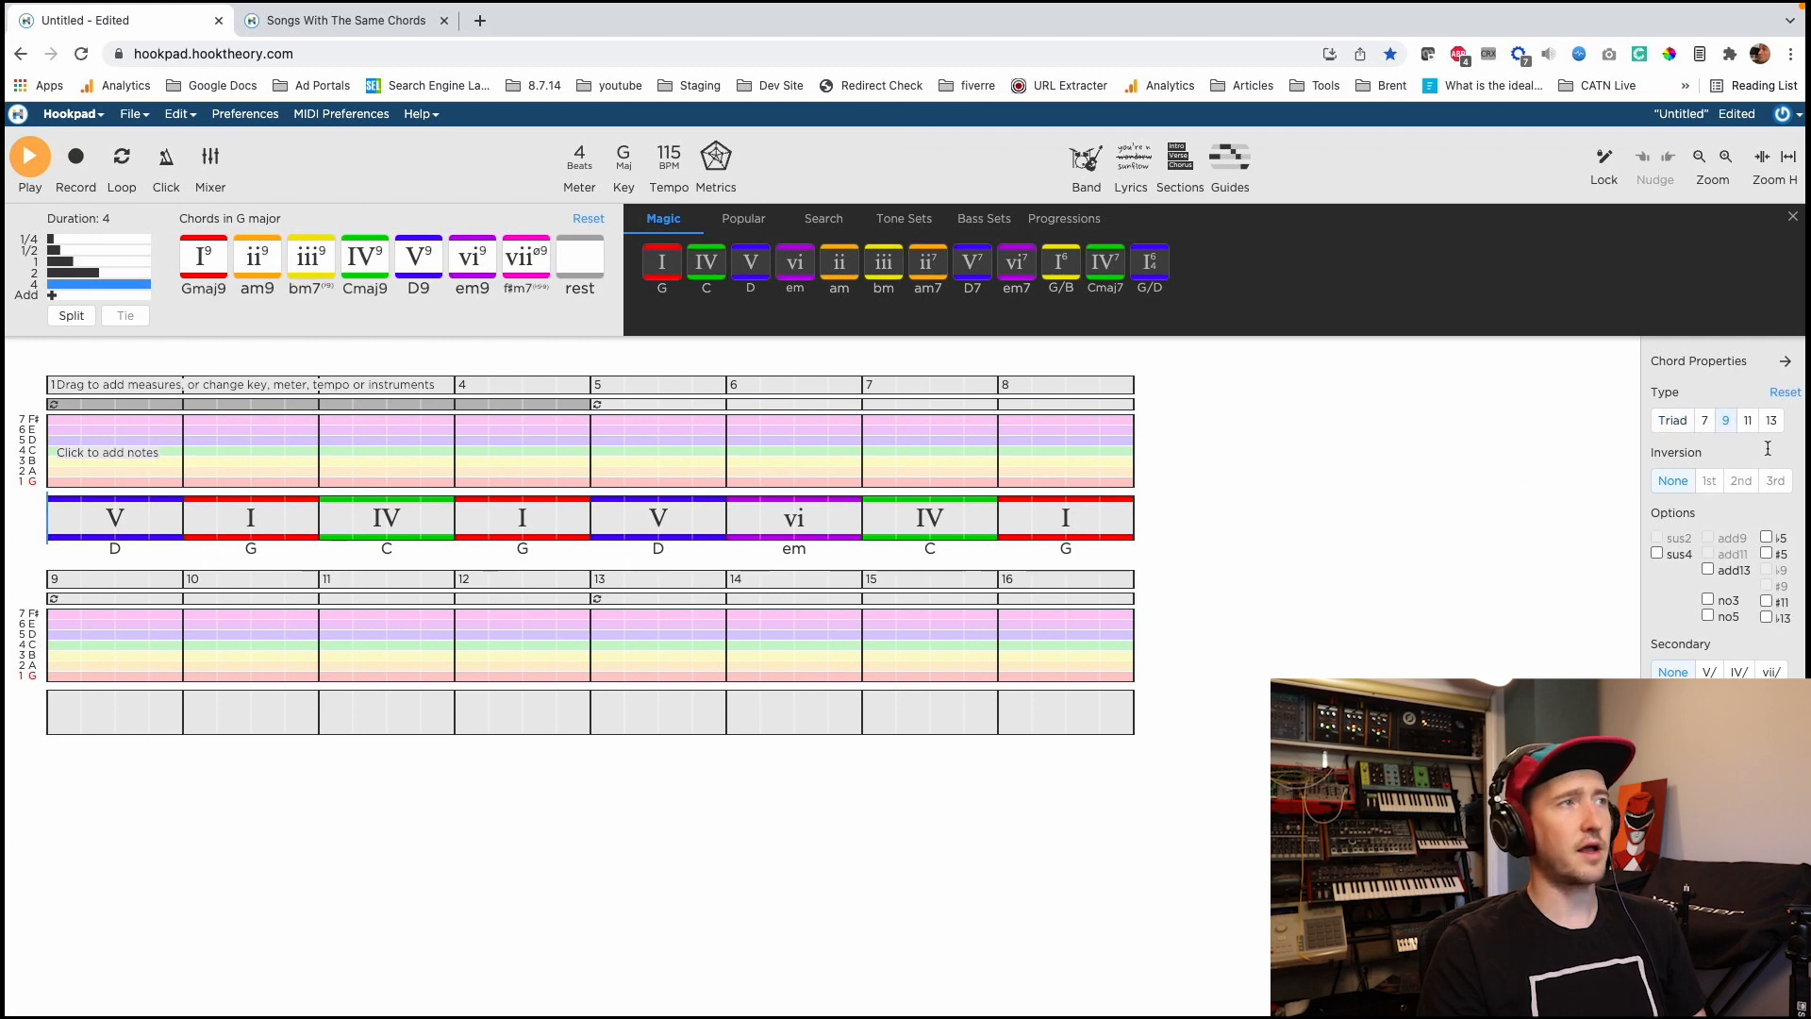
{"action": "left_click", "coordinate": [422, 262]}
{"action": "left_click", "coordinate": [52, 519]}
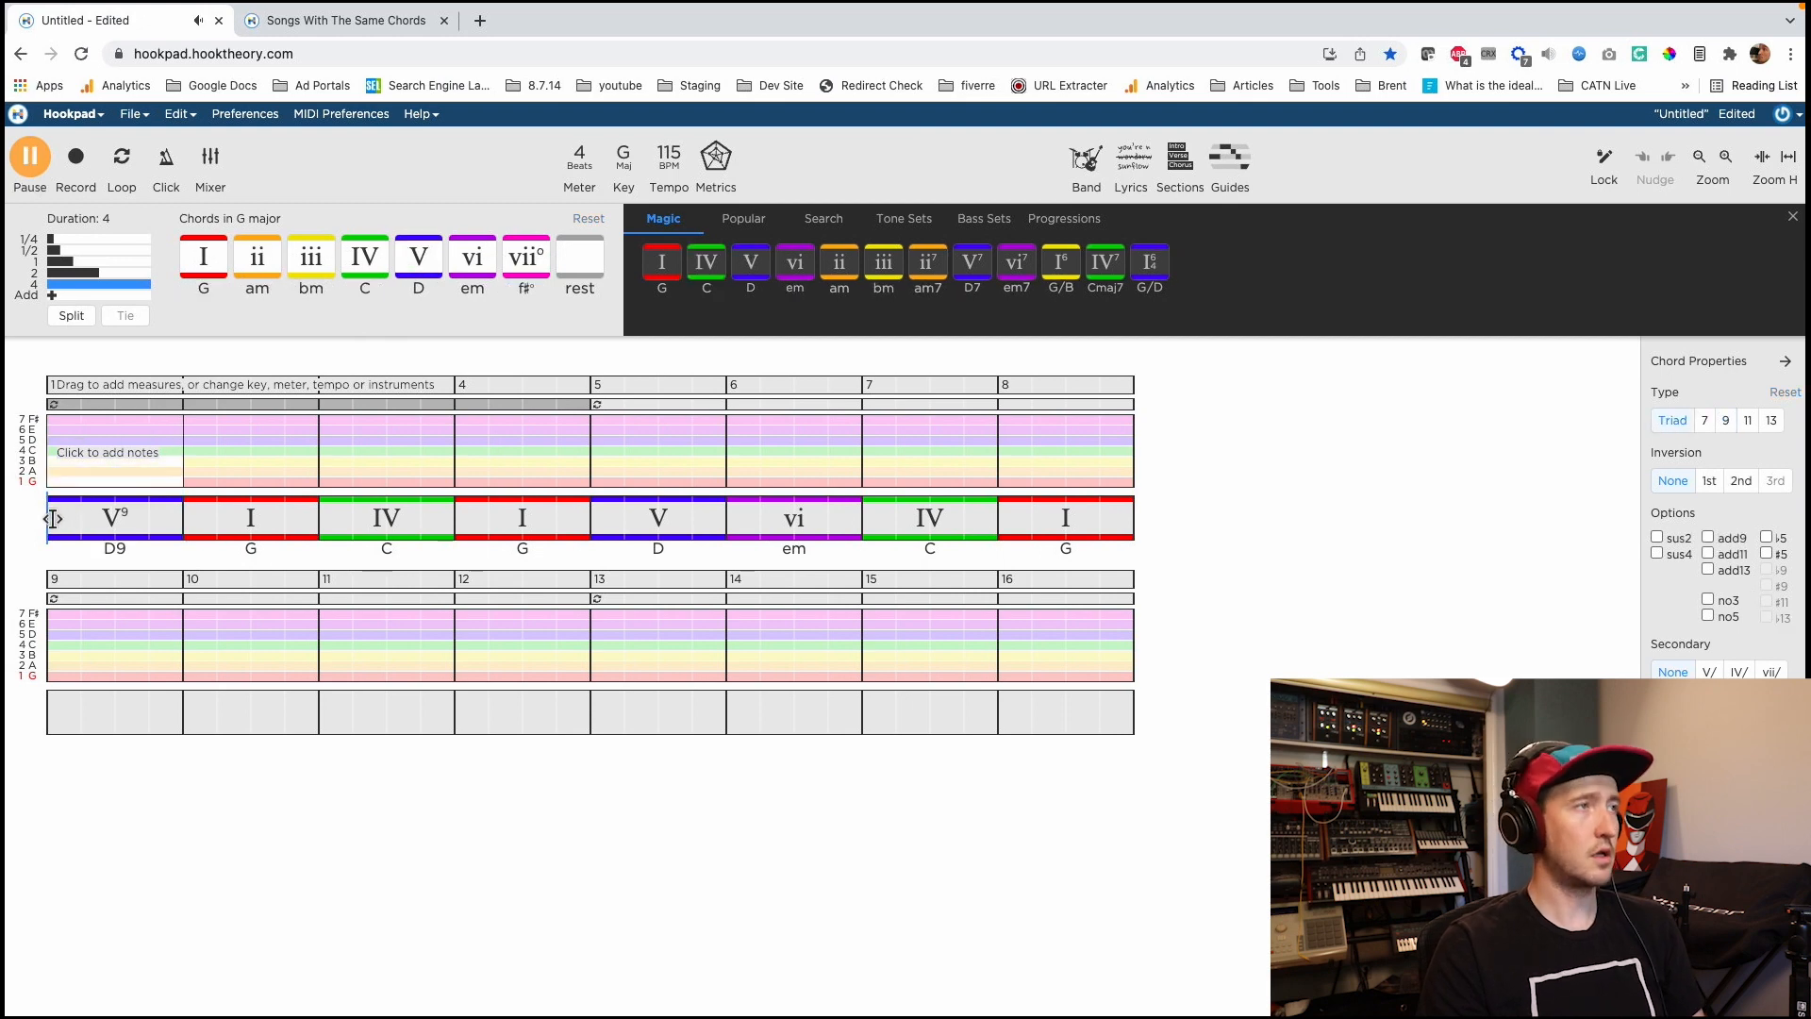
{"action": "left_click", "coordinate": [681, 219]}
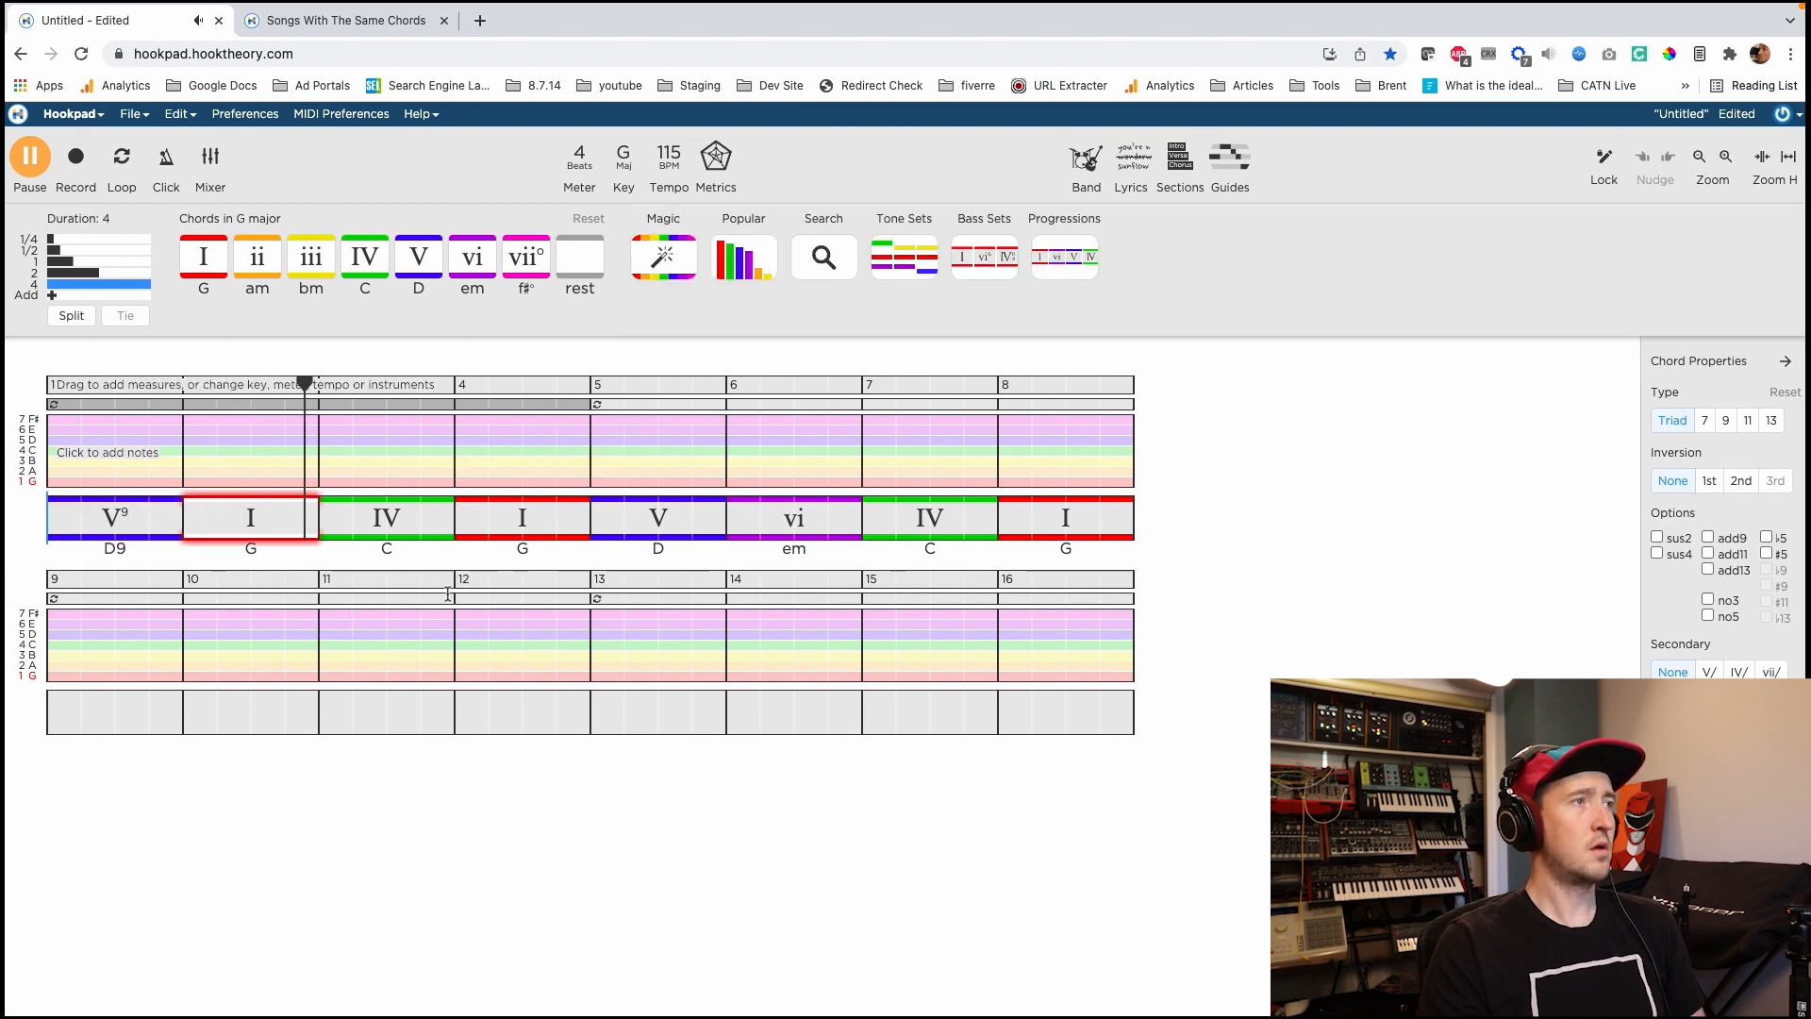
{"action": "key", "text": "space"}
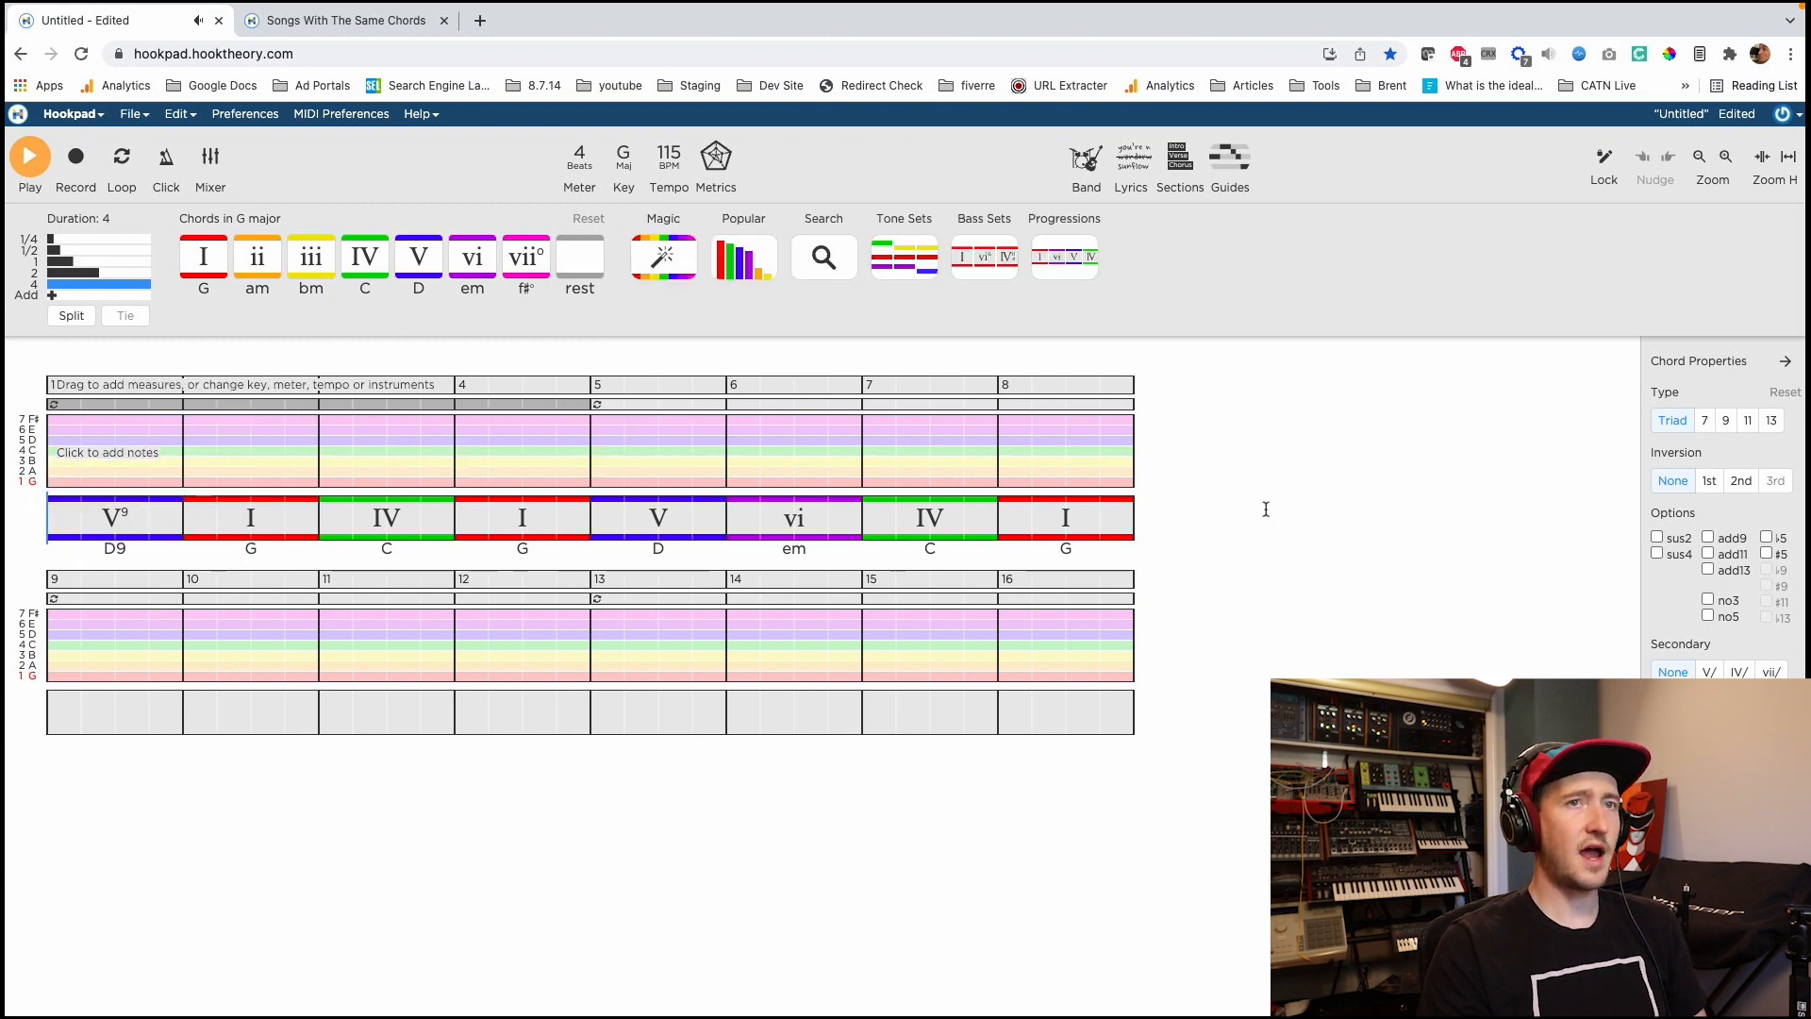
Replace the first measure's chord with a V7, play the opening measures and stop.
{"action": "left_click", "coordinate": [1704, 421]}
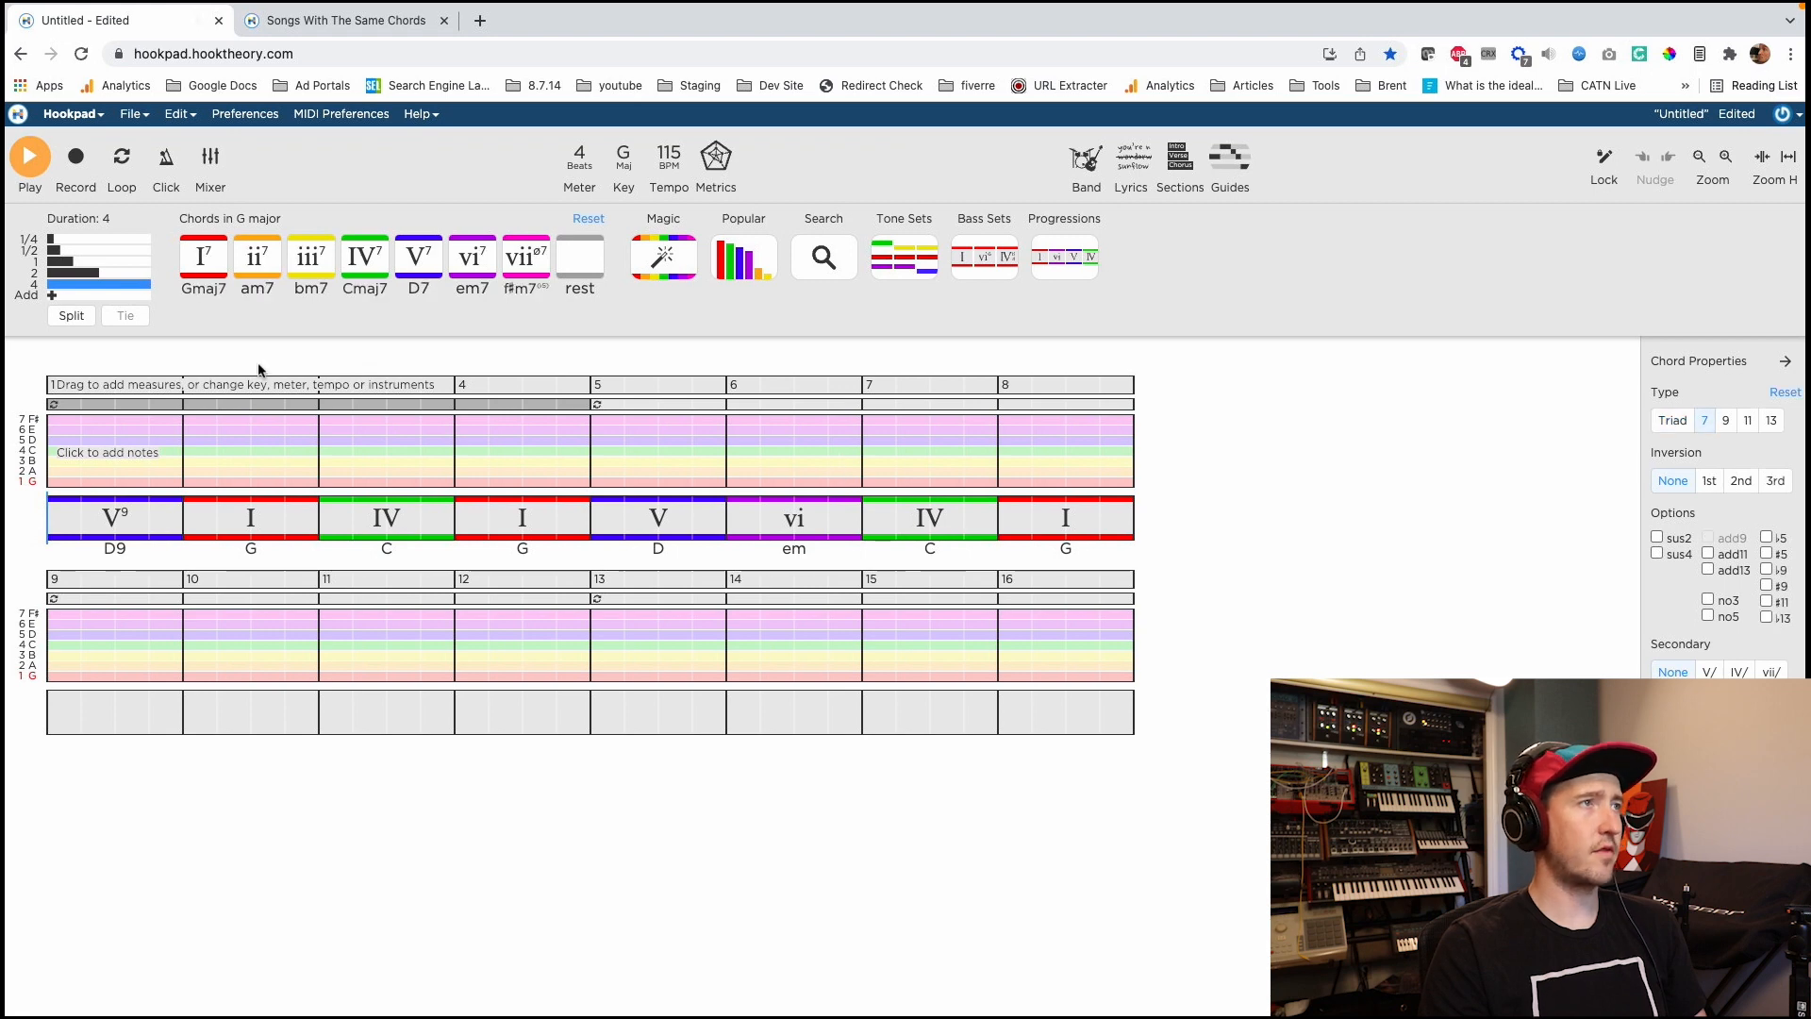
{"action": "left_click", "coordinate": [419, 260]}
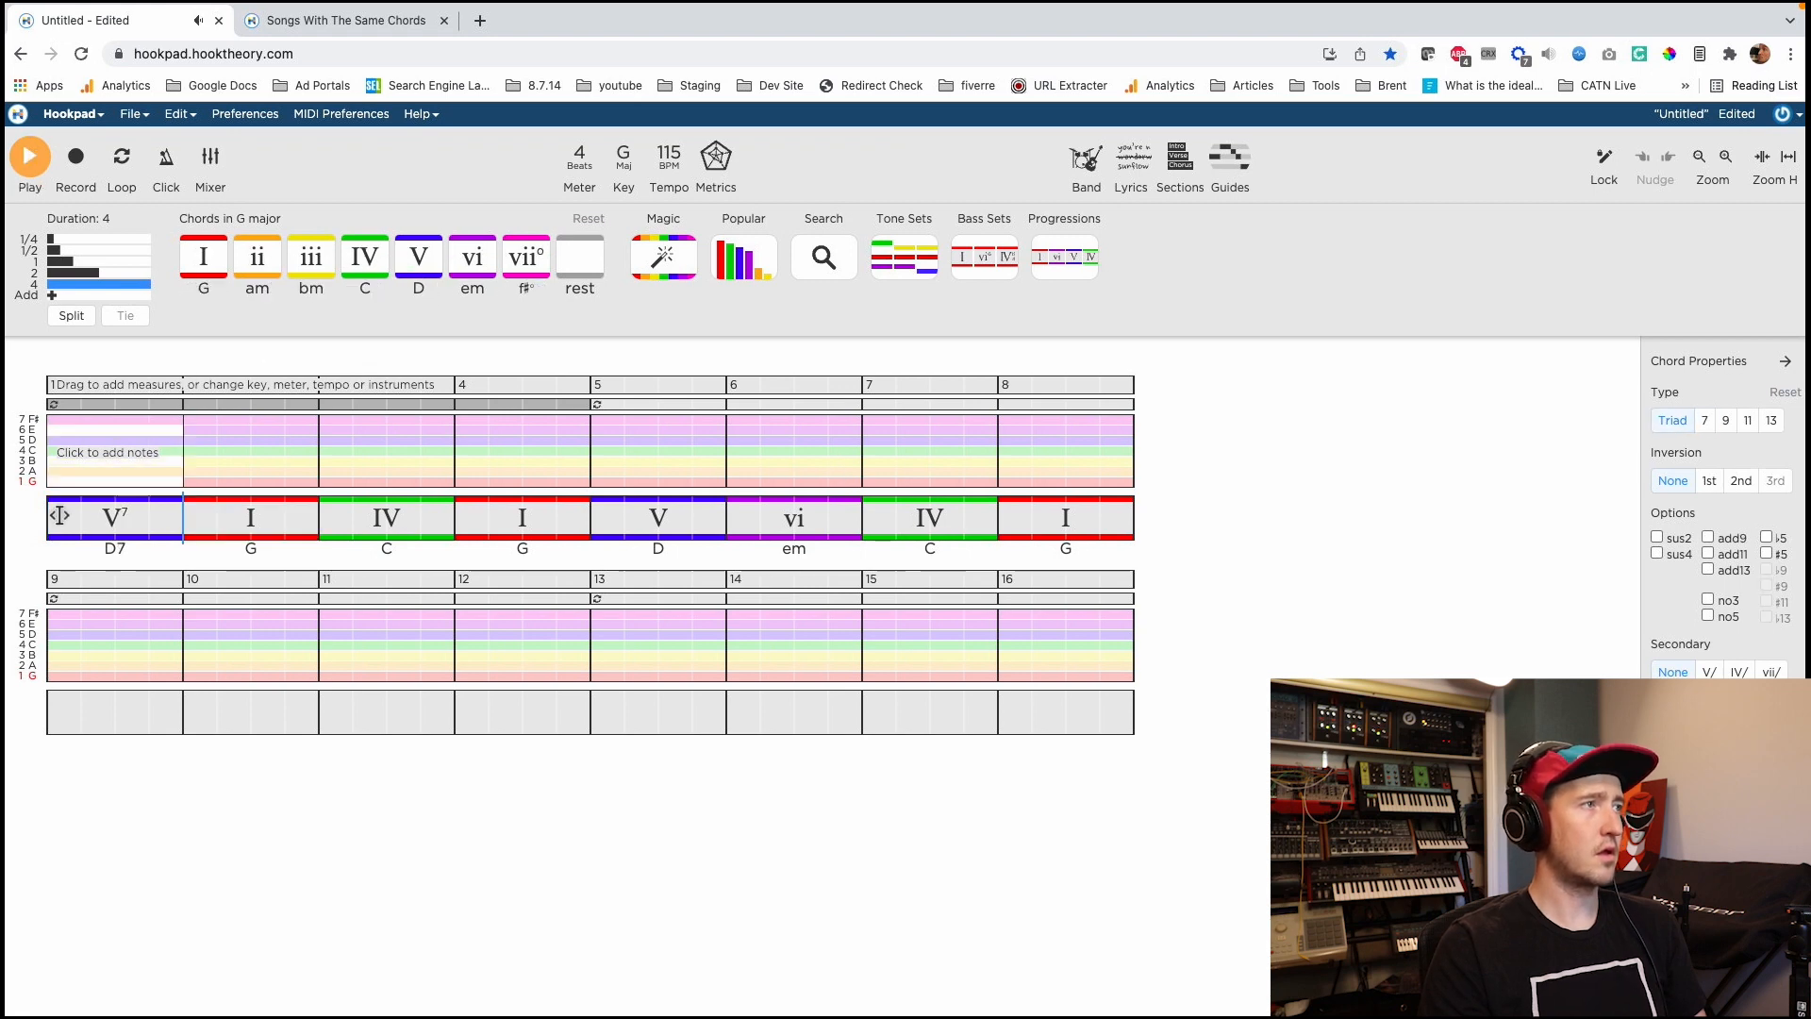
{"action": "key", "text": "space"}
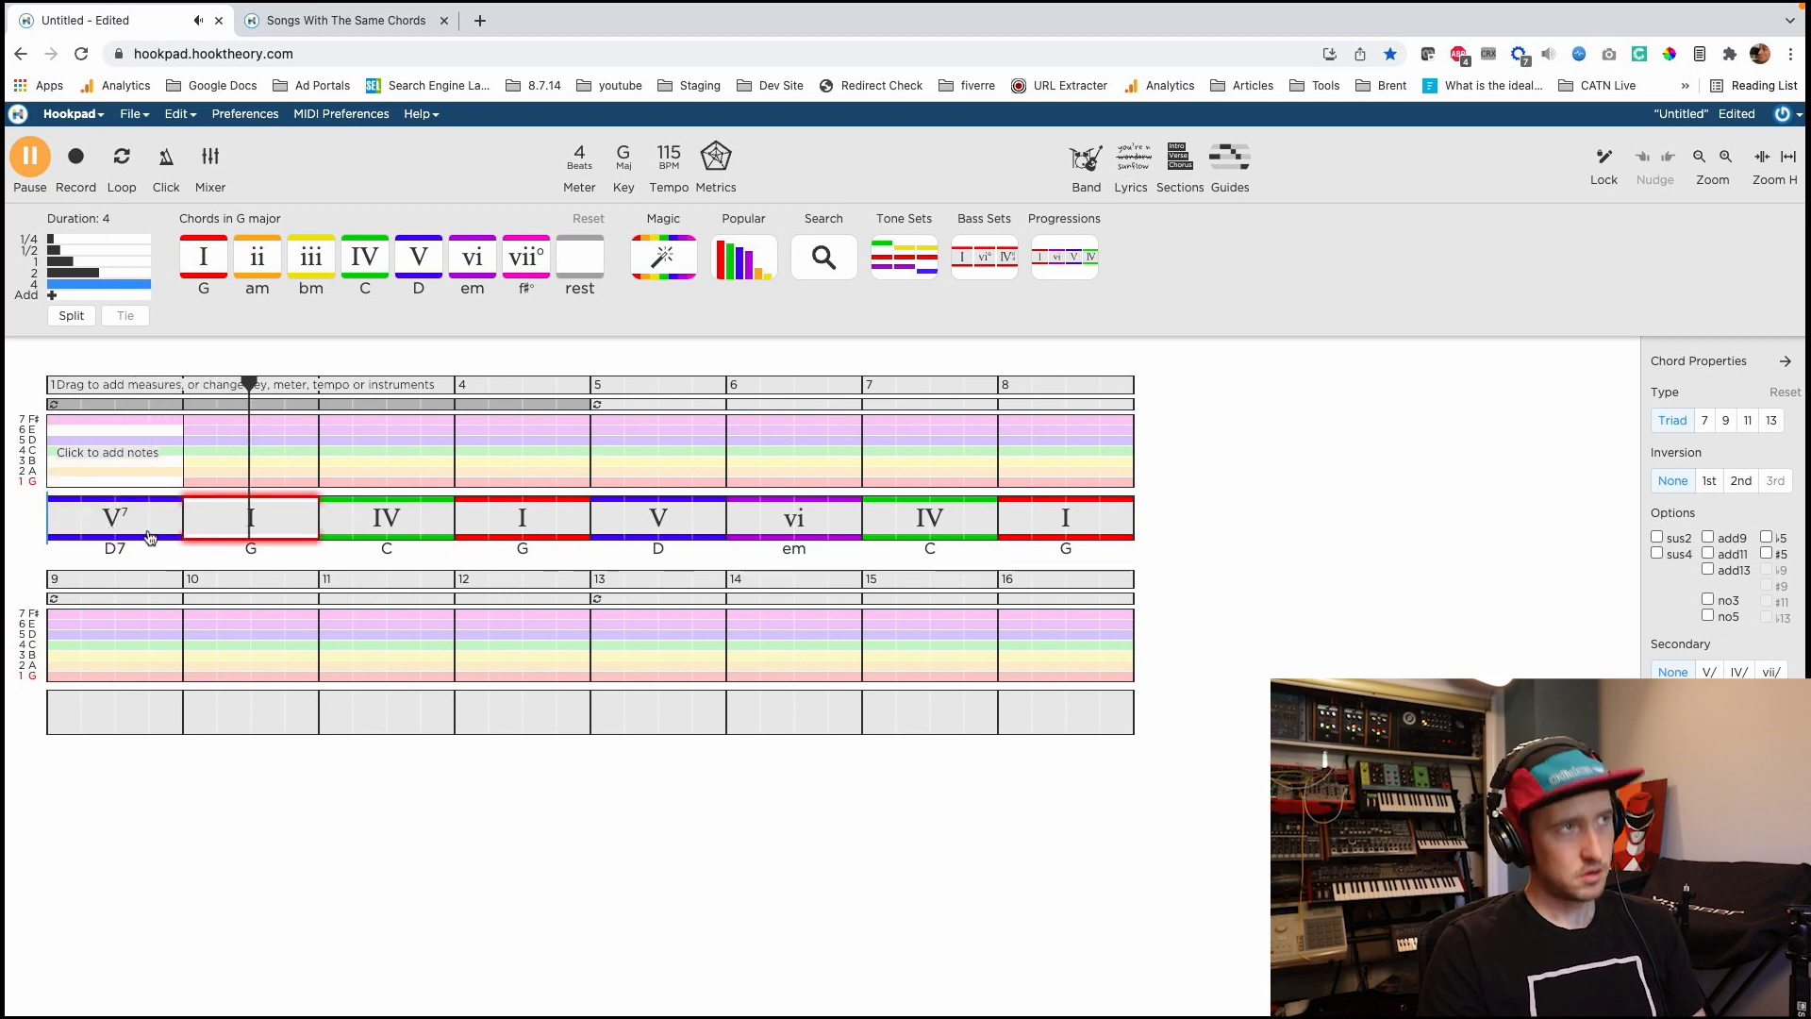
{"action": "key", "text": "space"}
Change the IV chord in measure 3 to a IV9, play the progression from the start and stop.
{"action": "left_click", "coordinate": [323, 522]}
{"action": "left_click", "coordinate": [1726, 421]}
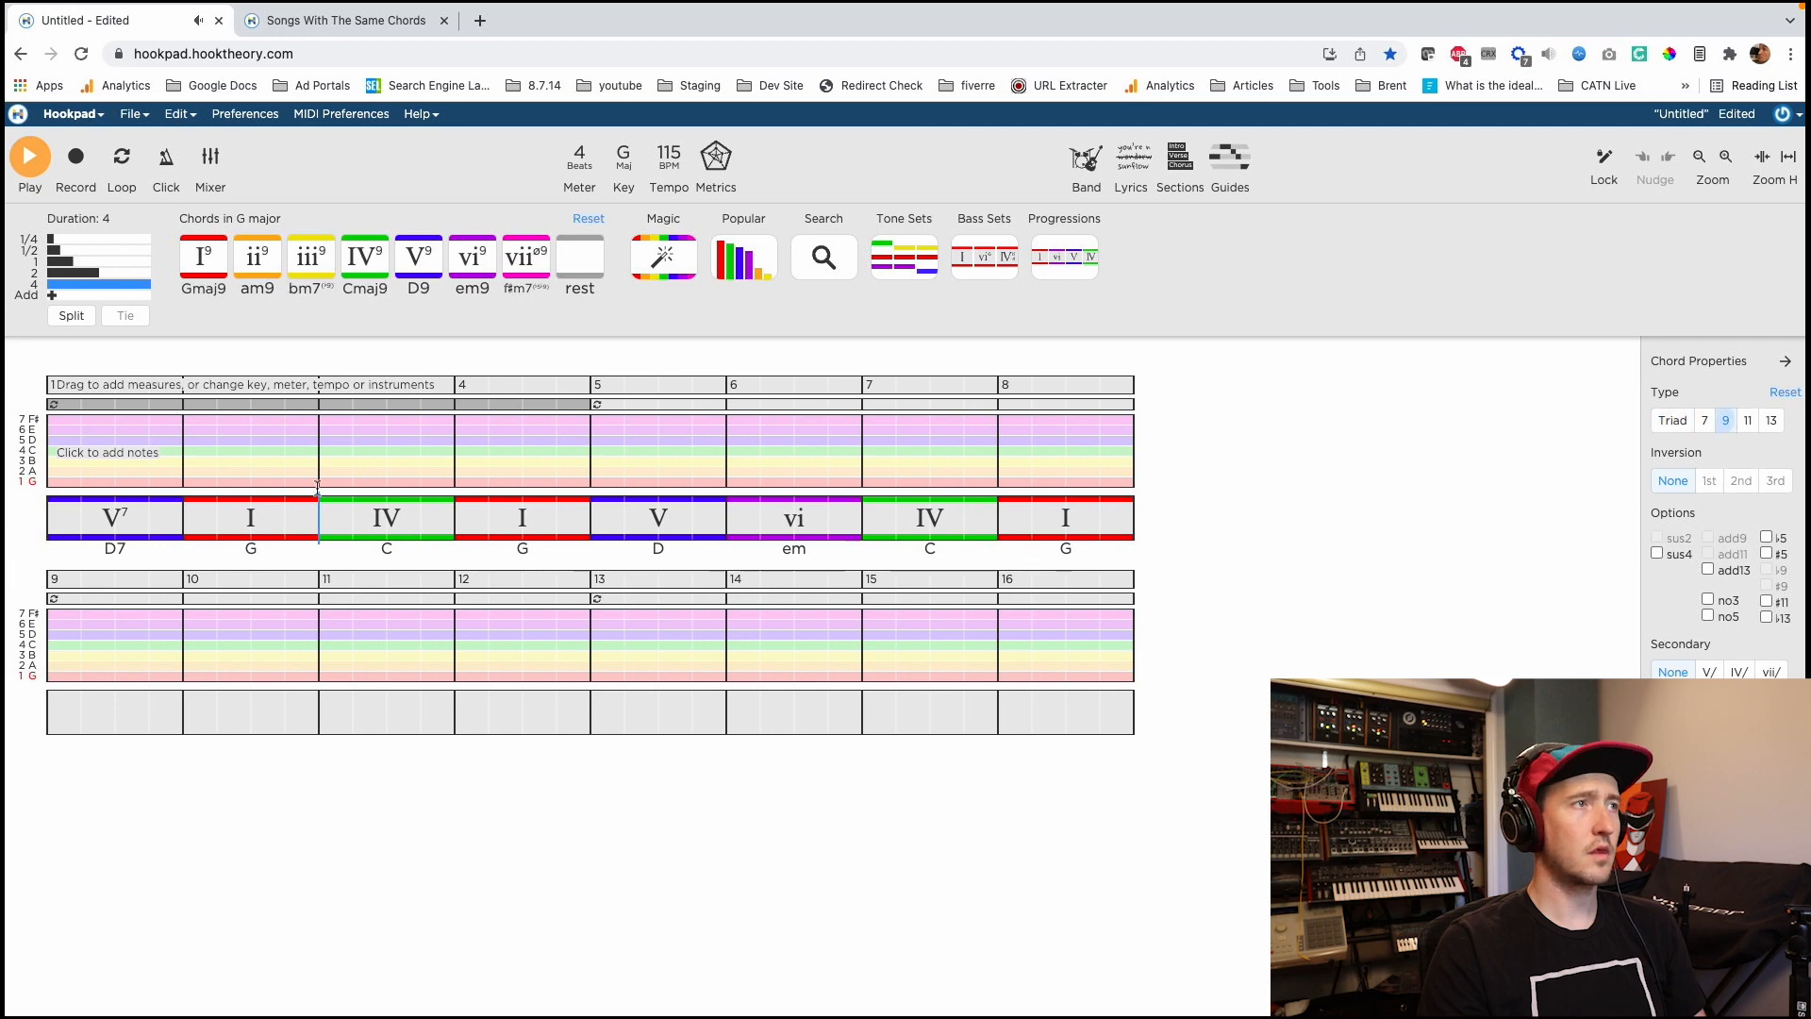
{"action": "key", "text": "4"}
{"action": "left_click", "coordinate": [53, 531]}
{"action": "key", "text": "space"}
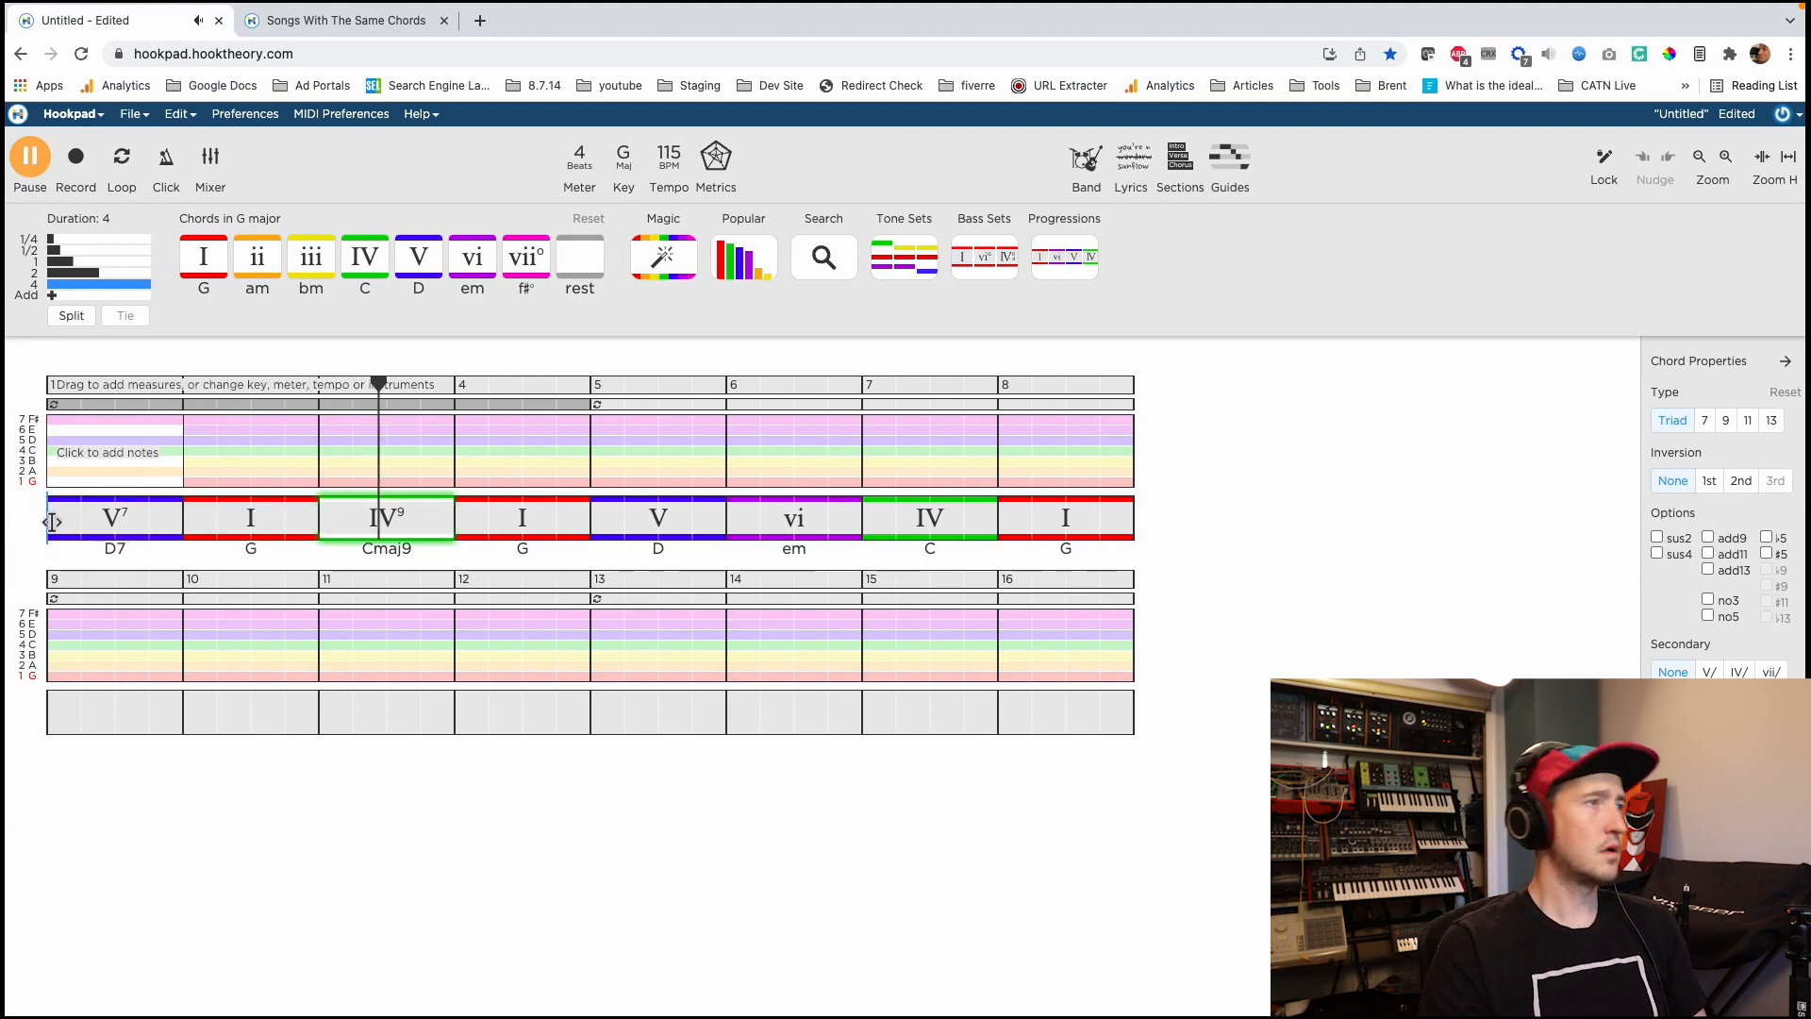
{"action": "key", "text": "space"}
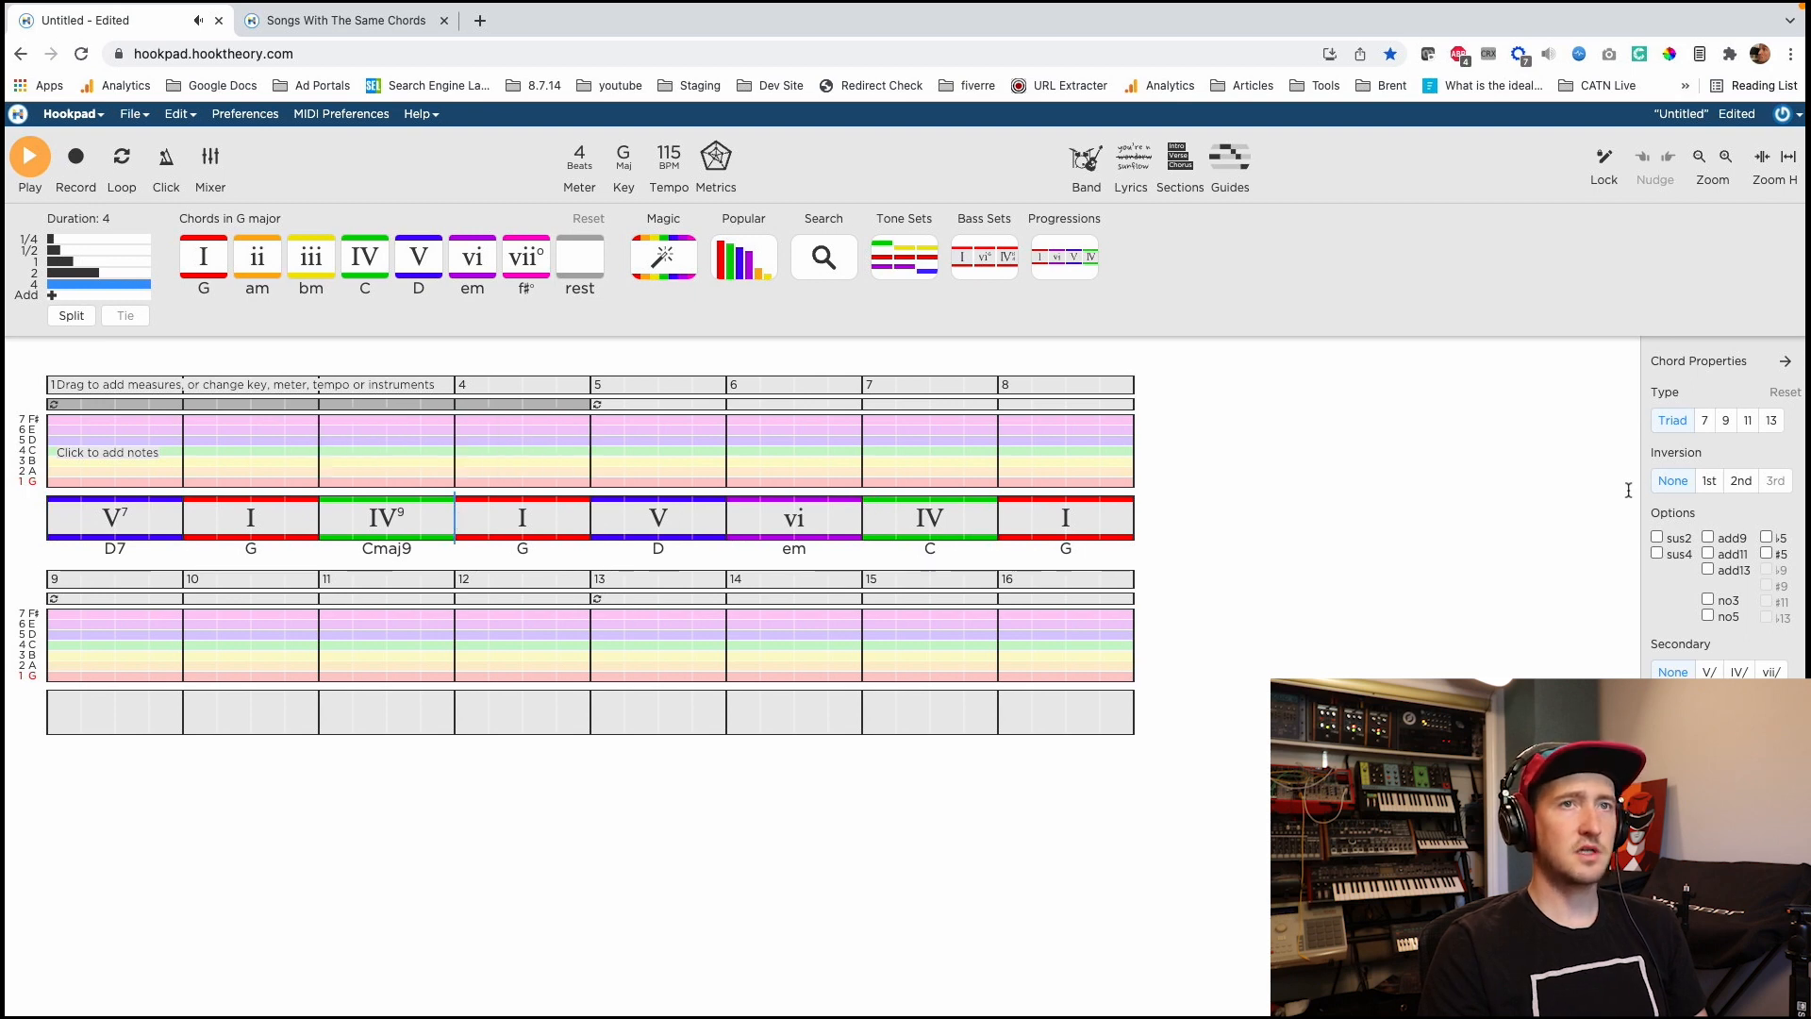
Try a I9 chord in measure 4 and listen to the first four measures with it.
{"action": "left_click", "coordinate": [1723, 422]}
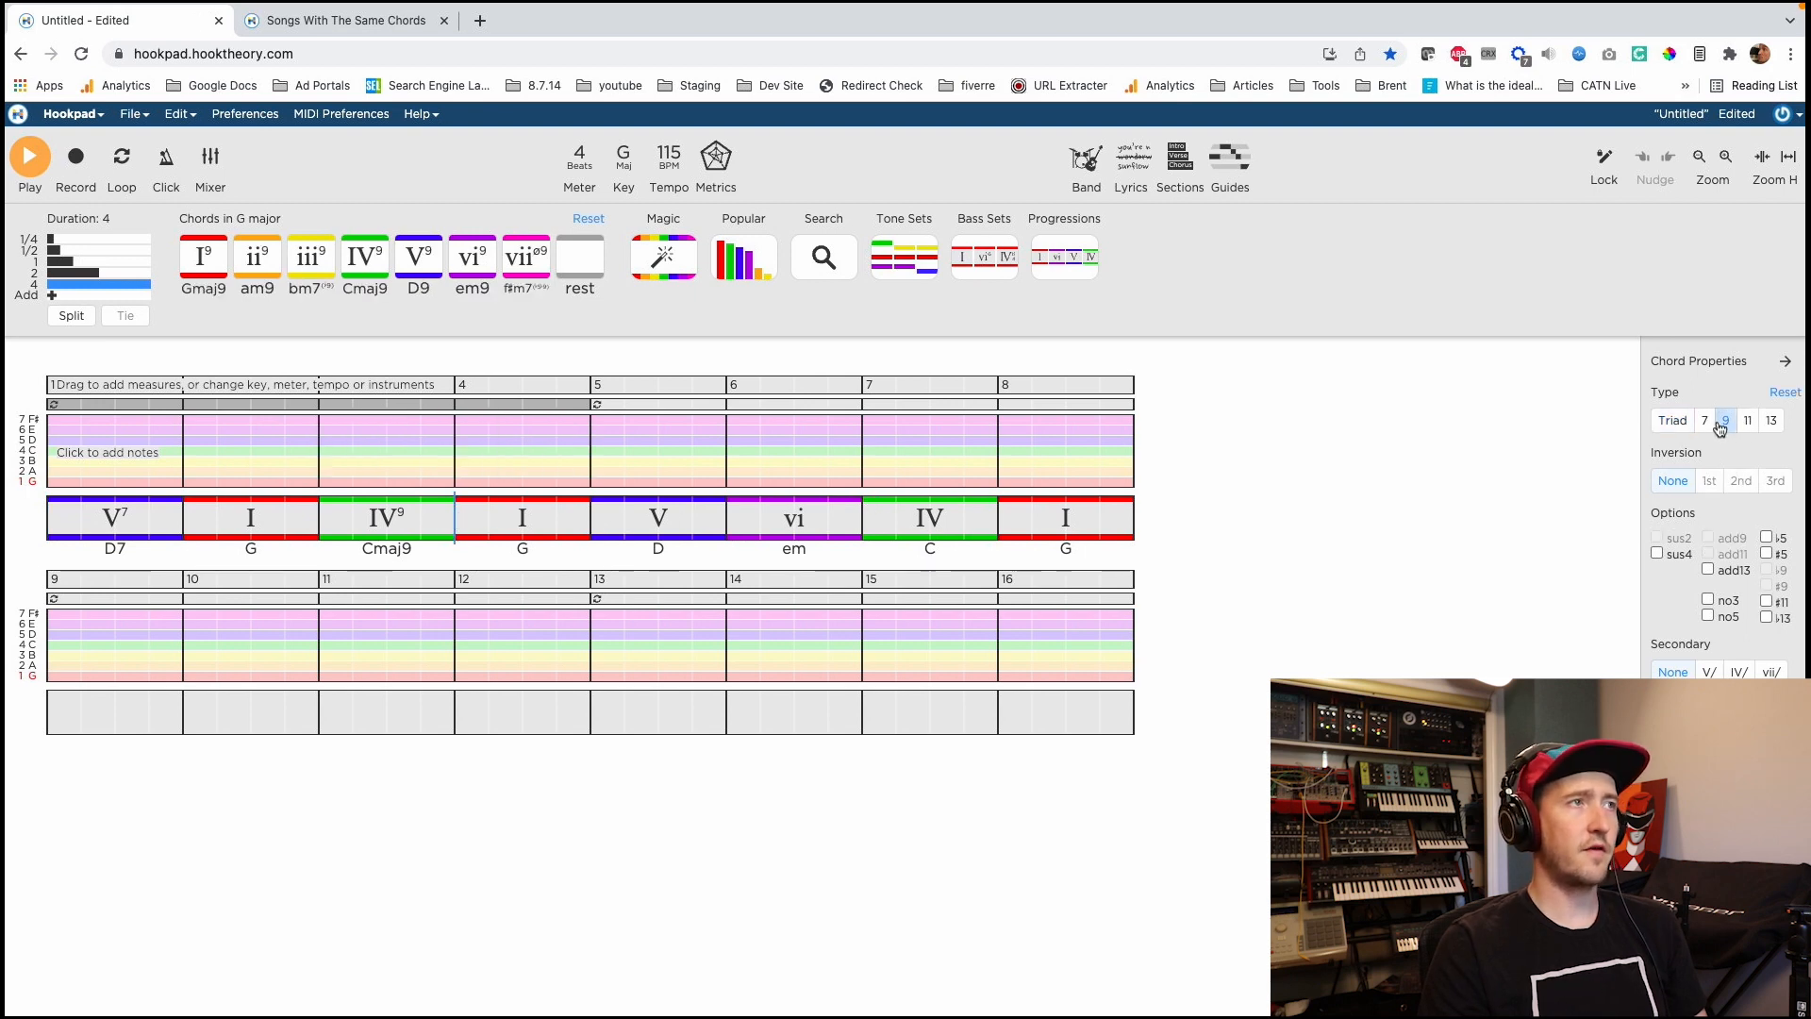
{"action": "left_click", "coordinate": [204, 264]}
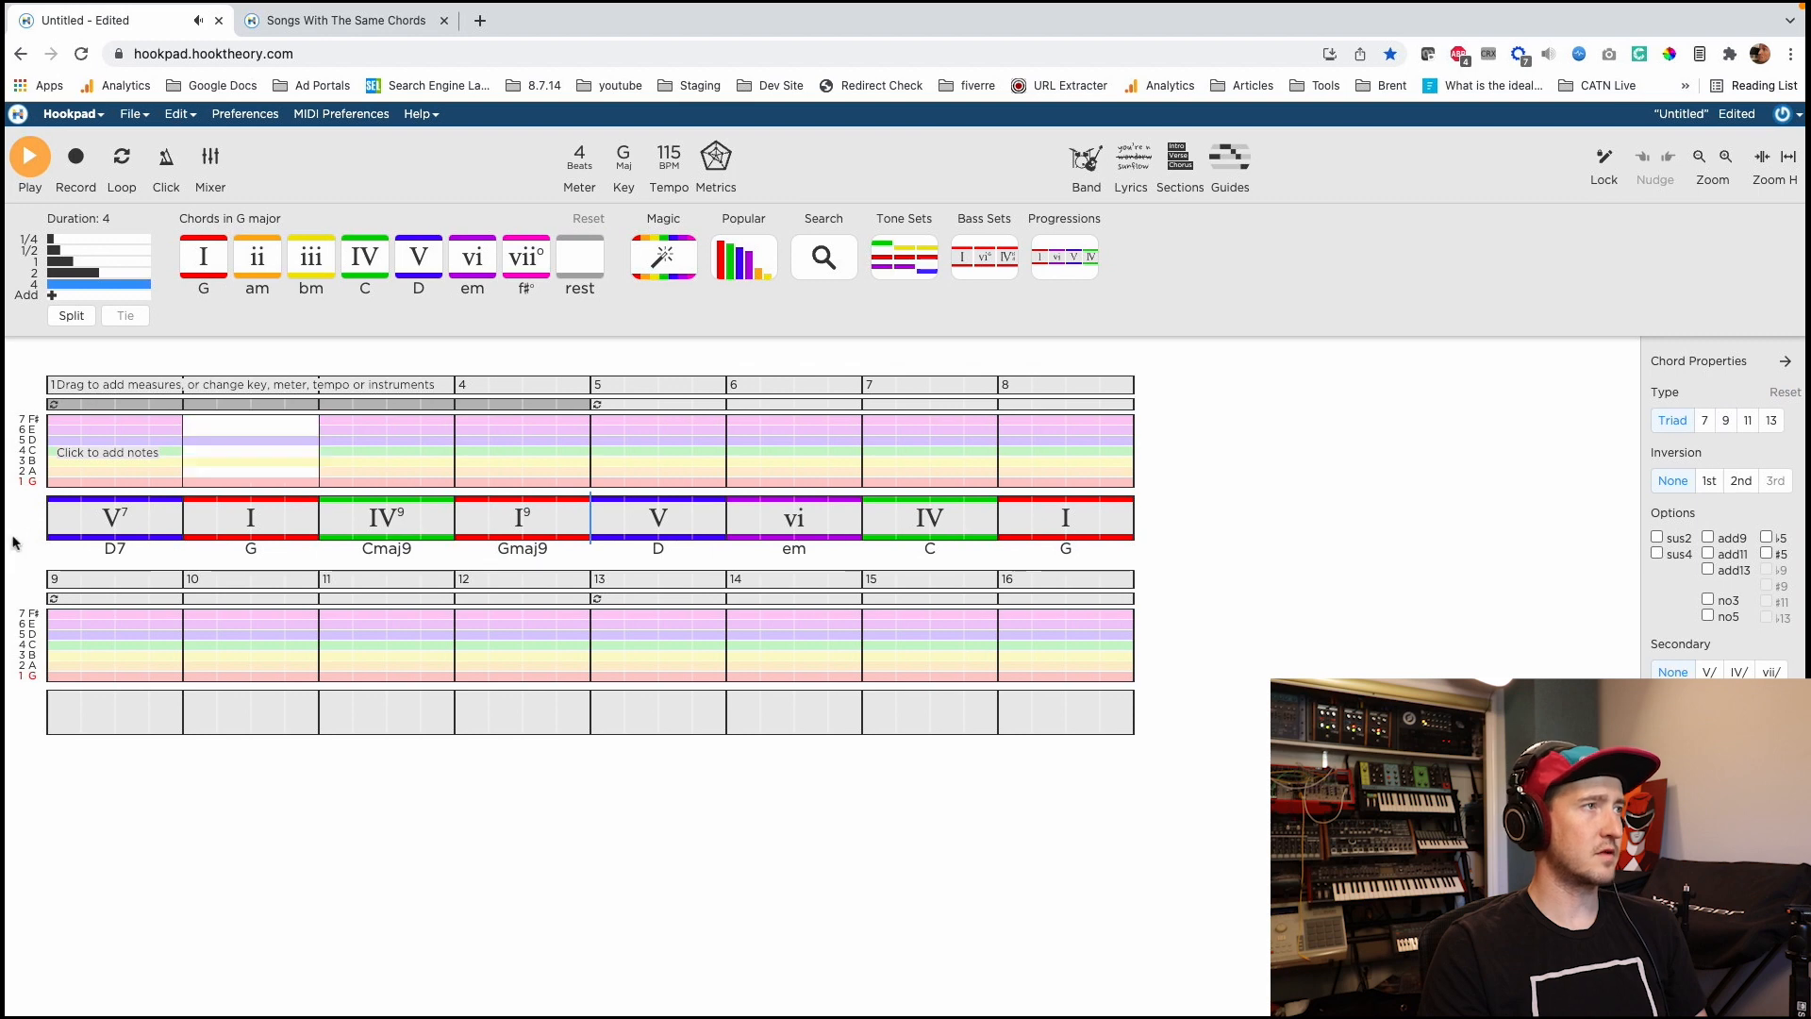
{"action": "key", "text": "space"}
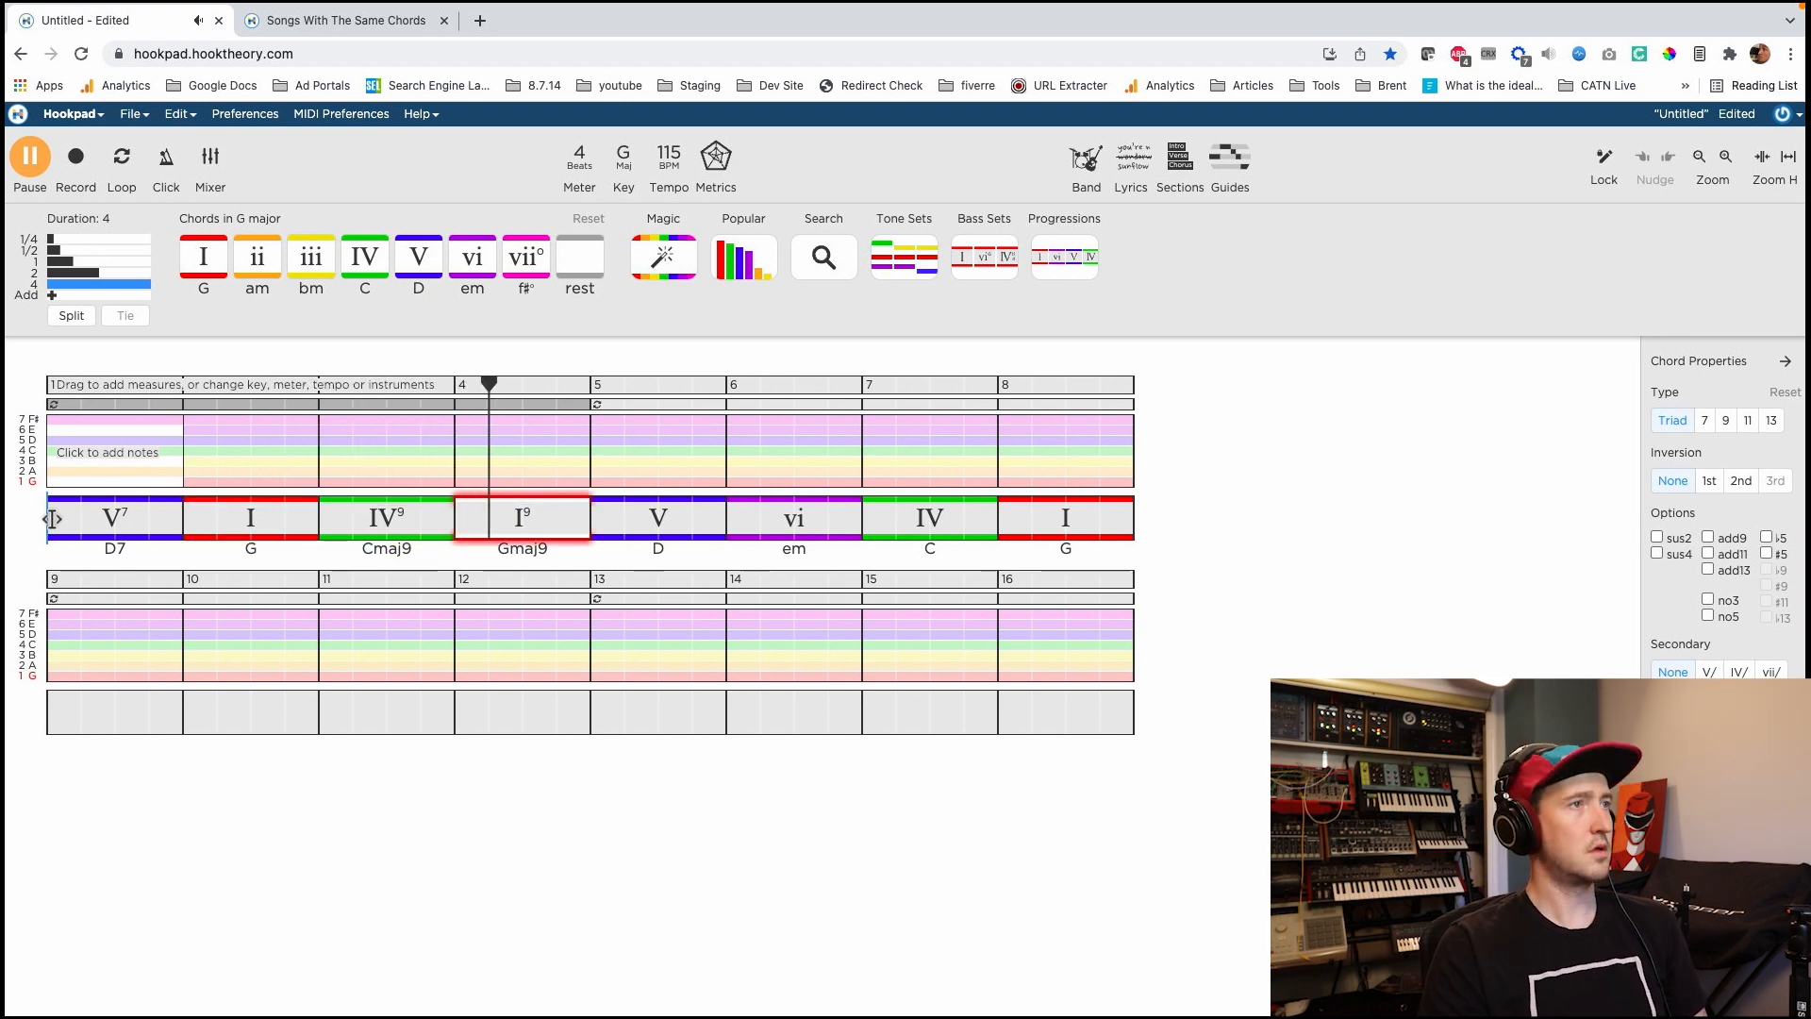
{"action": "left_click", "coordinate": [415, 534]}
Return the chord in measure 4 to a plain I triad, play from the start and stop.
{"action": "left_click", "coordinate": [461, 513]}
{"action": "left_click", "coordinate": [209, 271]}
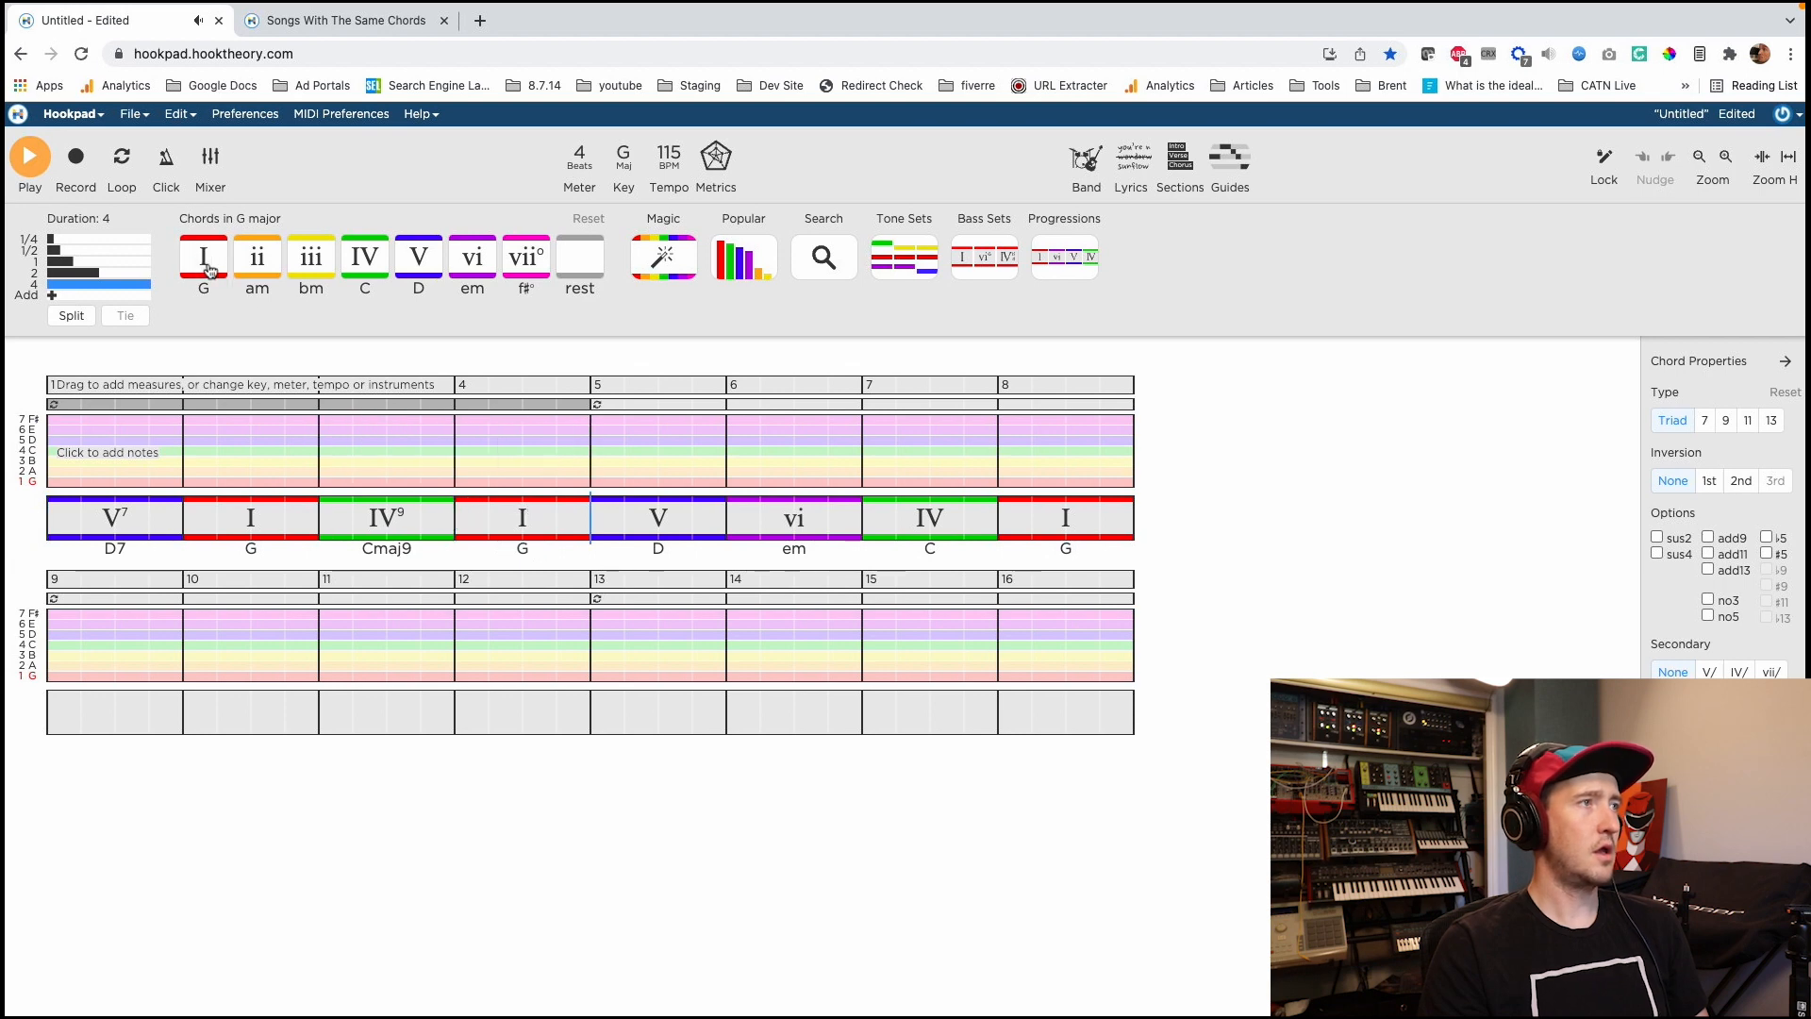
{"action": "left_click", "coordinate": [52, 510]}
{"action": "key", "text": "space"}
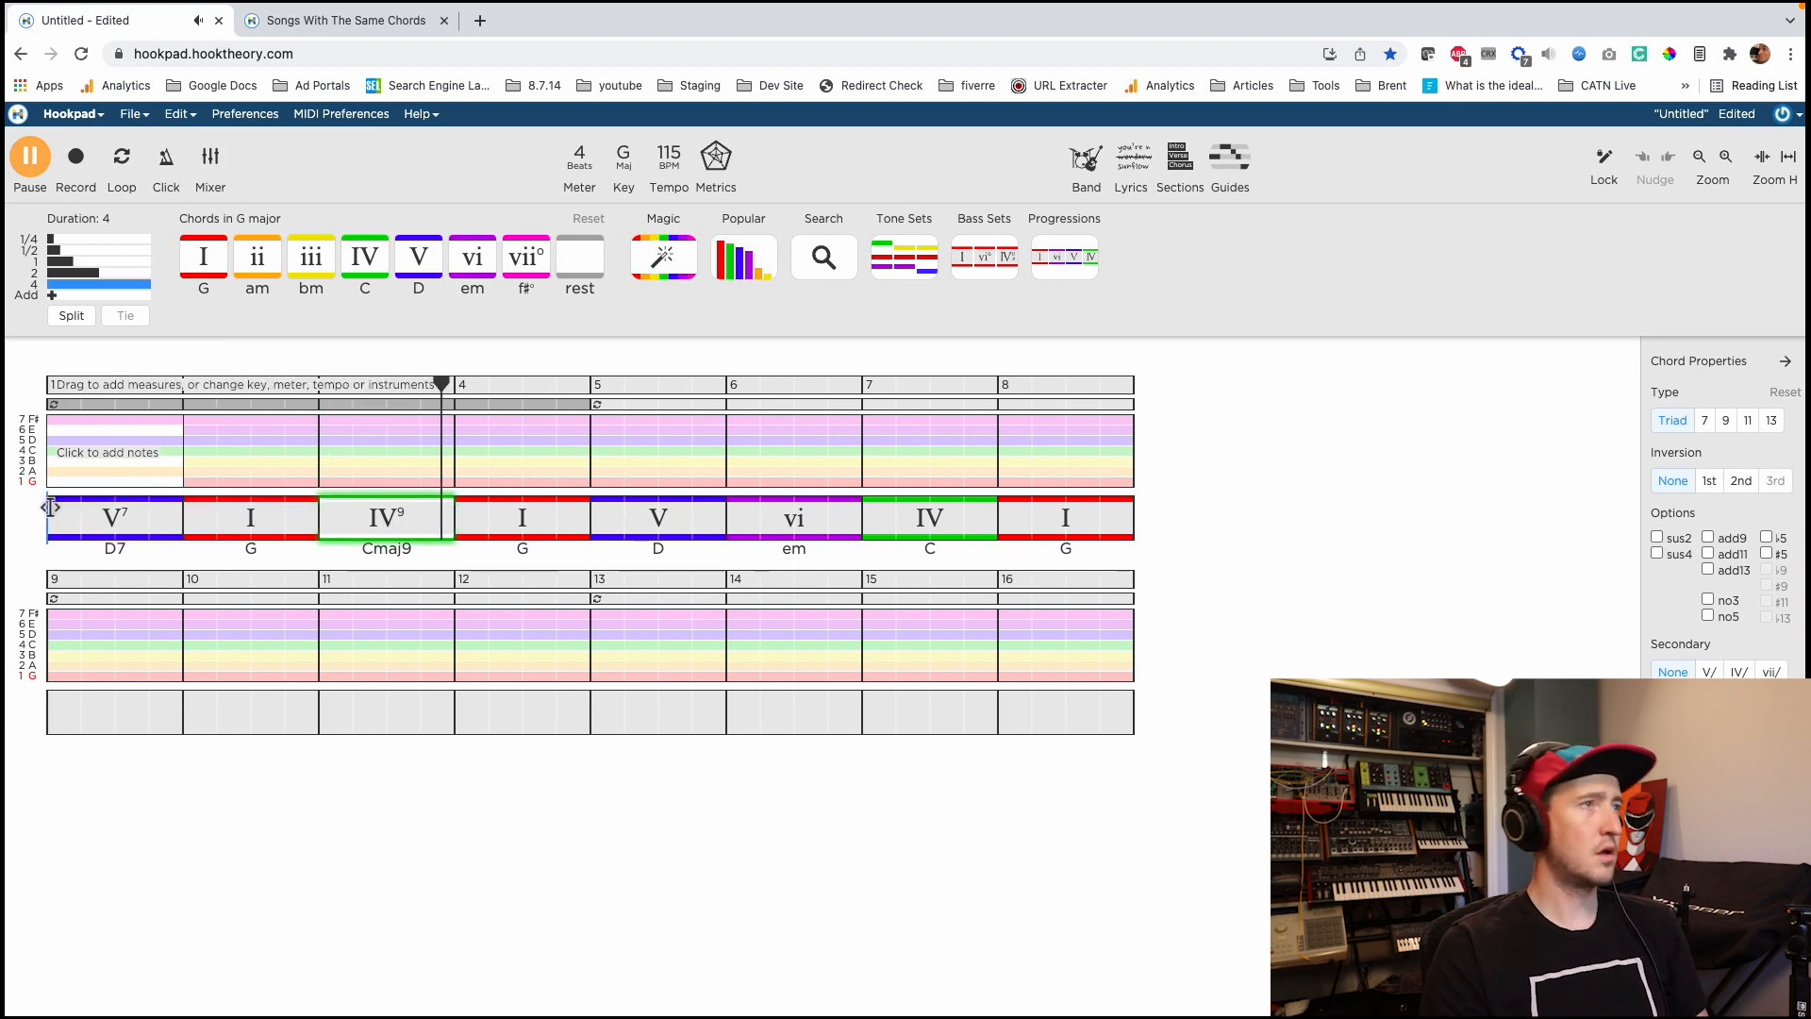
{"action": "key", "text": "space"}
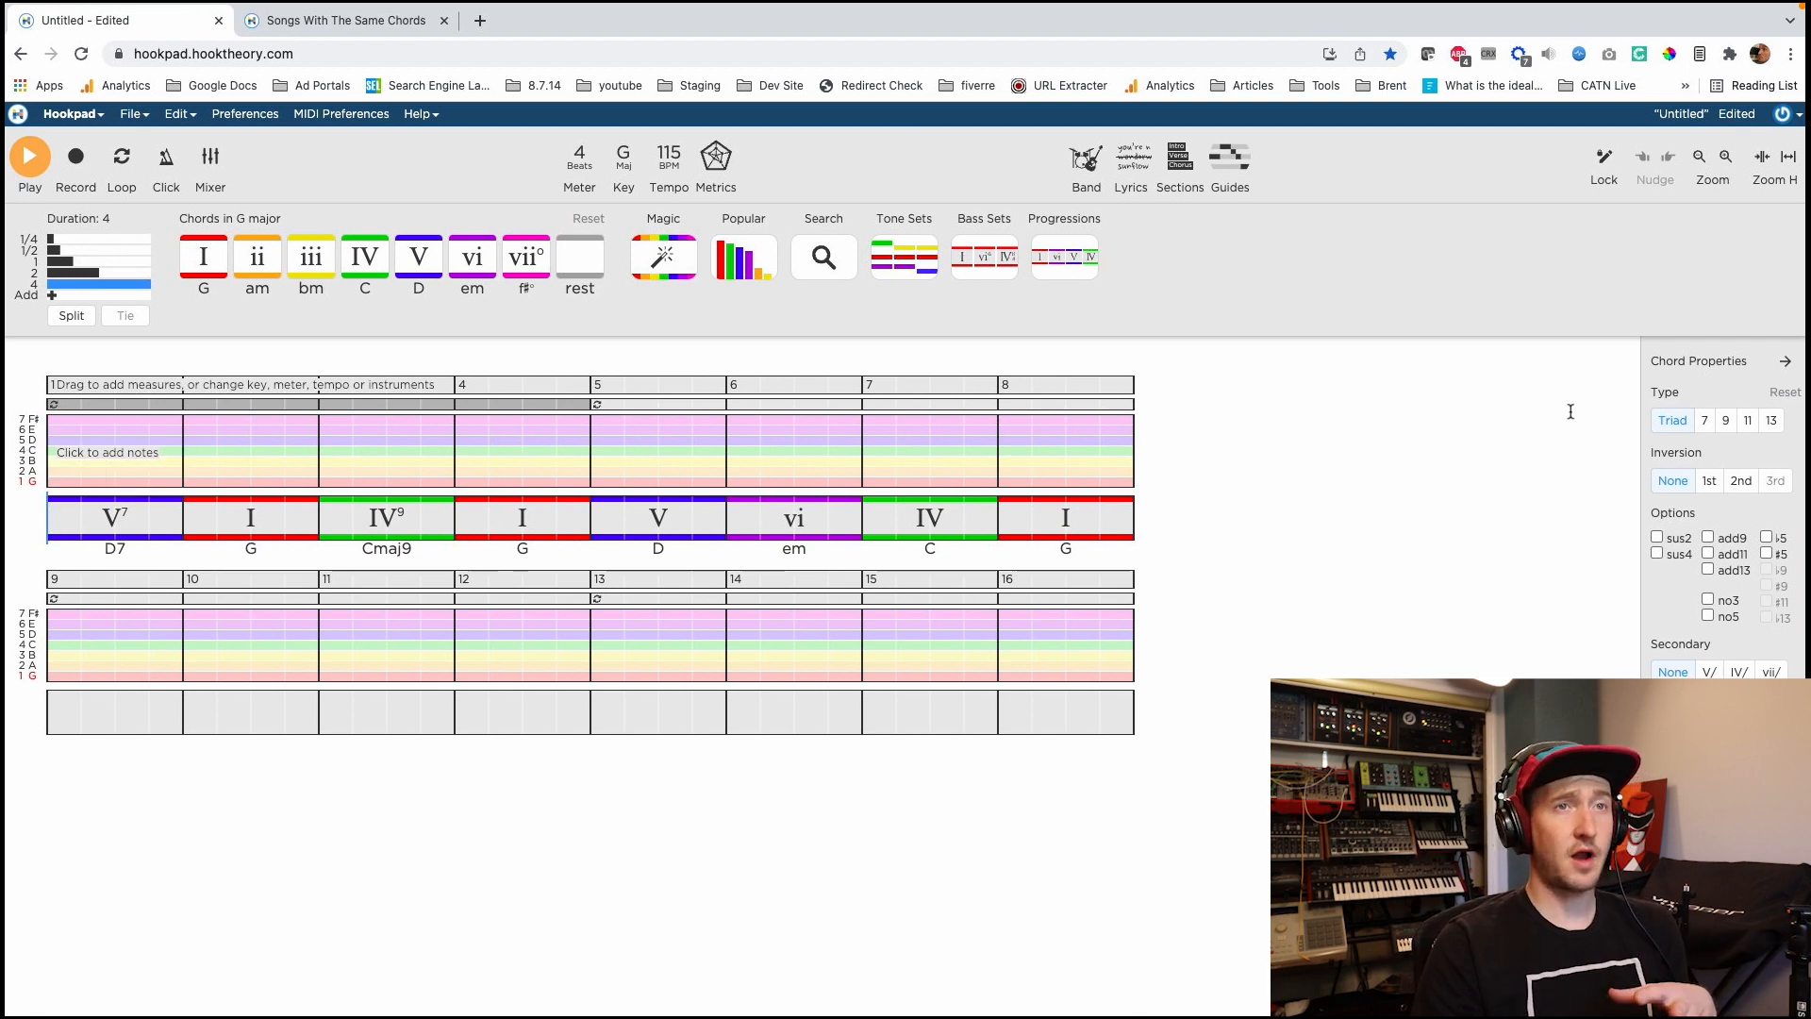
Change the first measure's chord back to a plain V triad, play the opening measures and stop.
{"action": "left_click", "coordinate": [417, 259]}
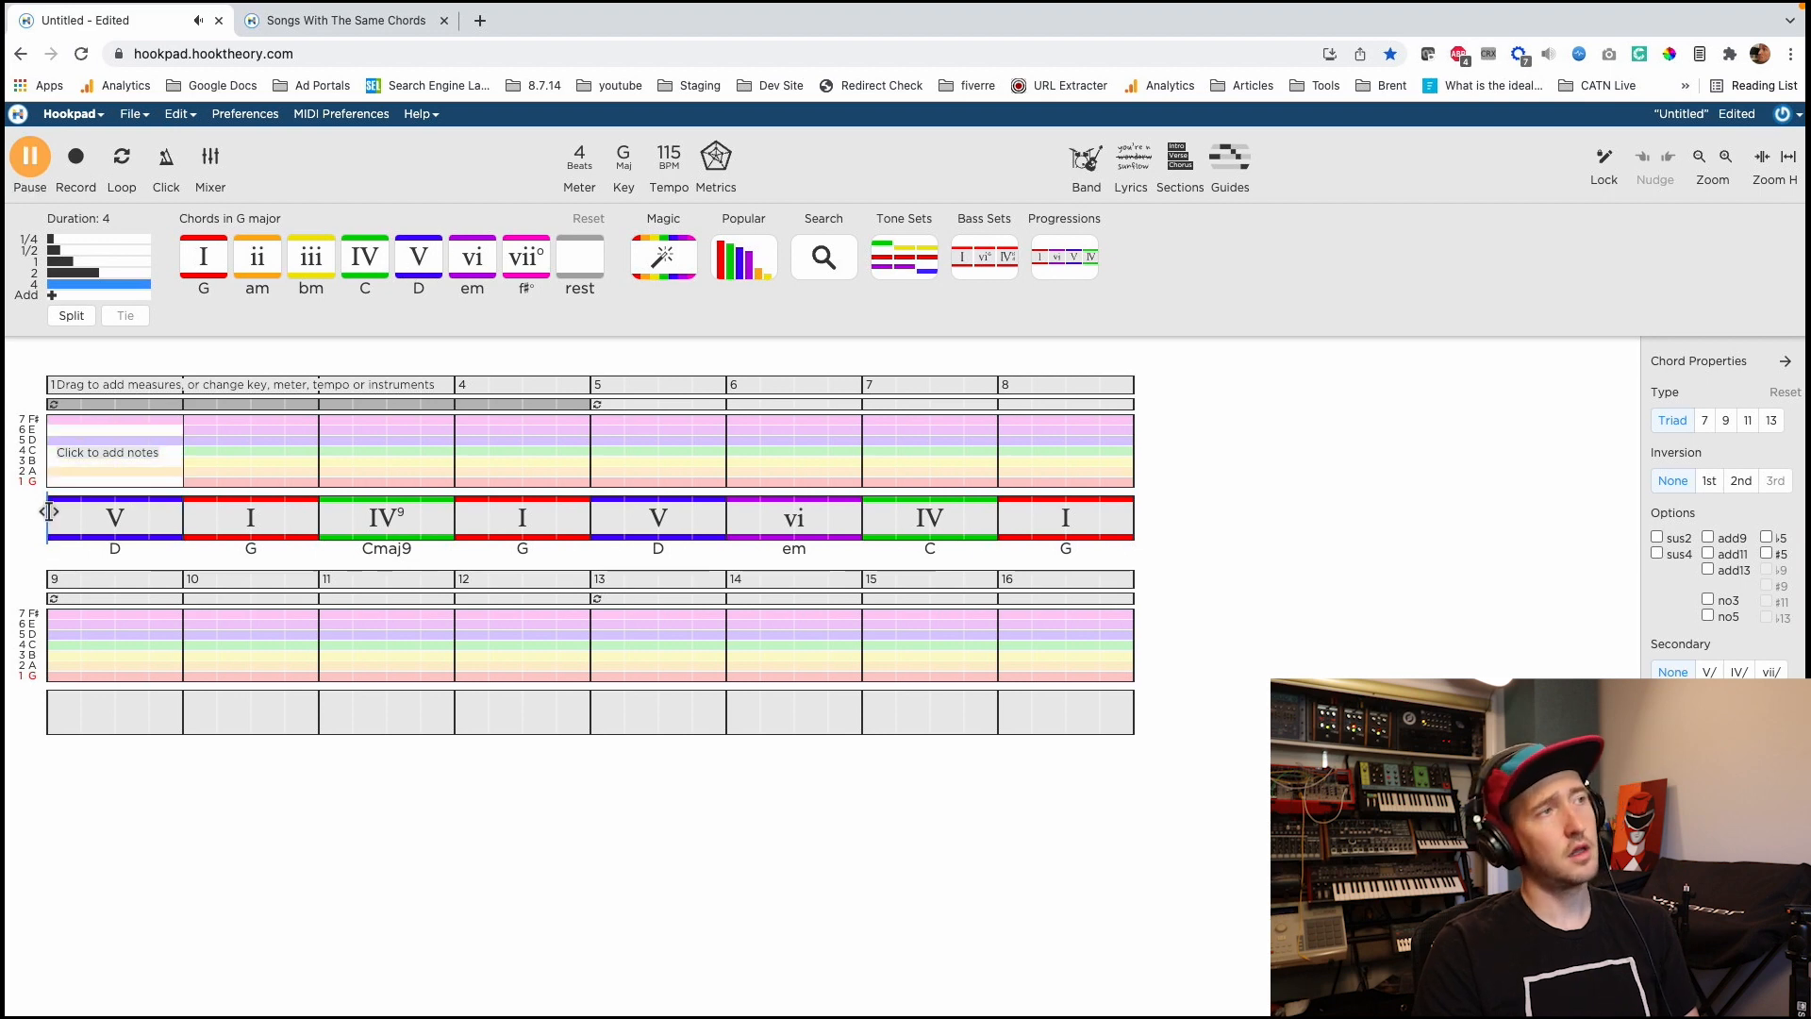
{"action": "left_click", "coordinate": [48, 513]}
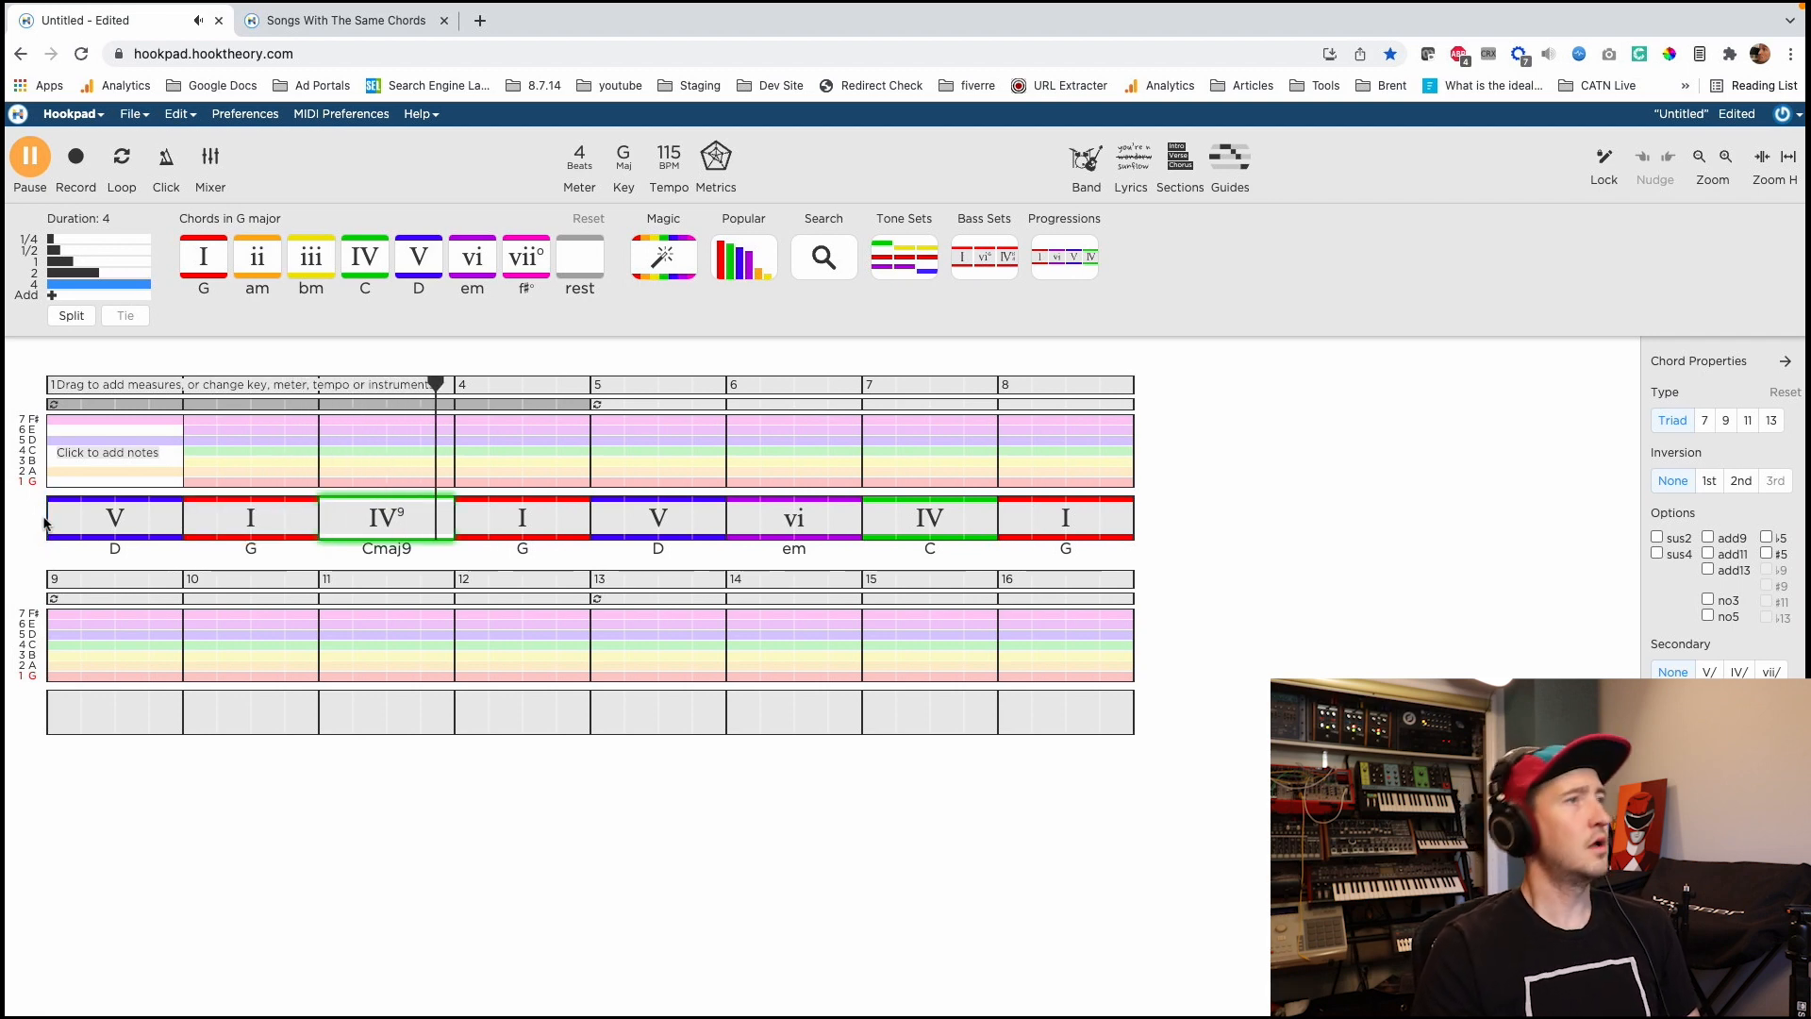
{"action": "key", "text": "space"}
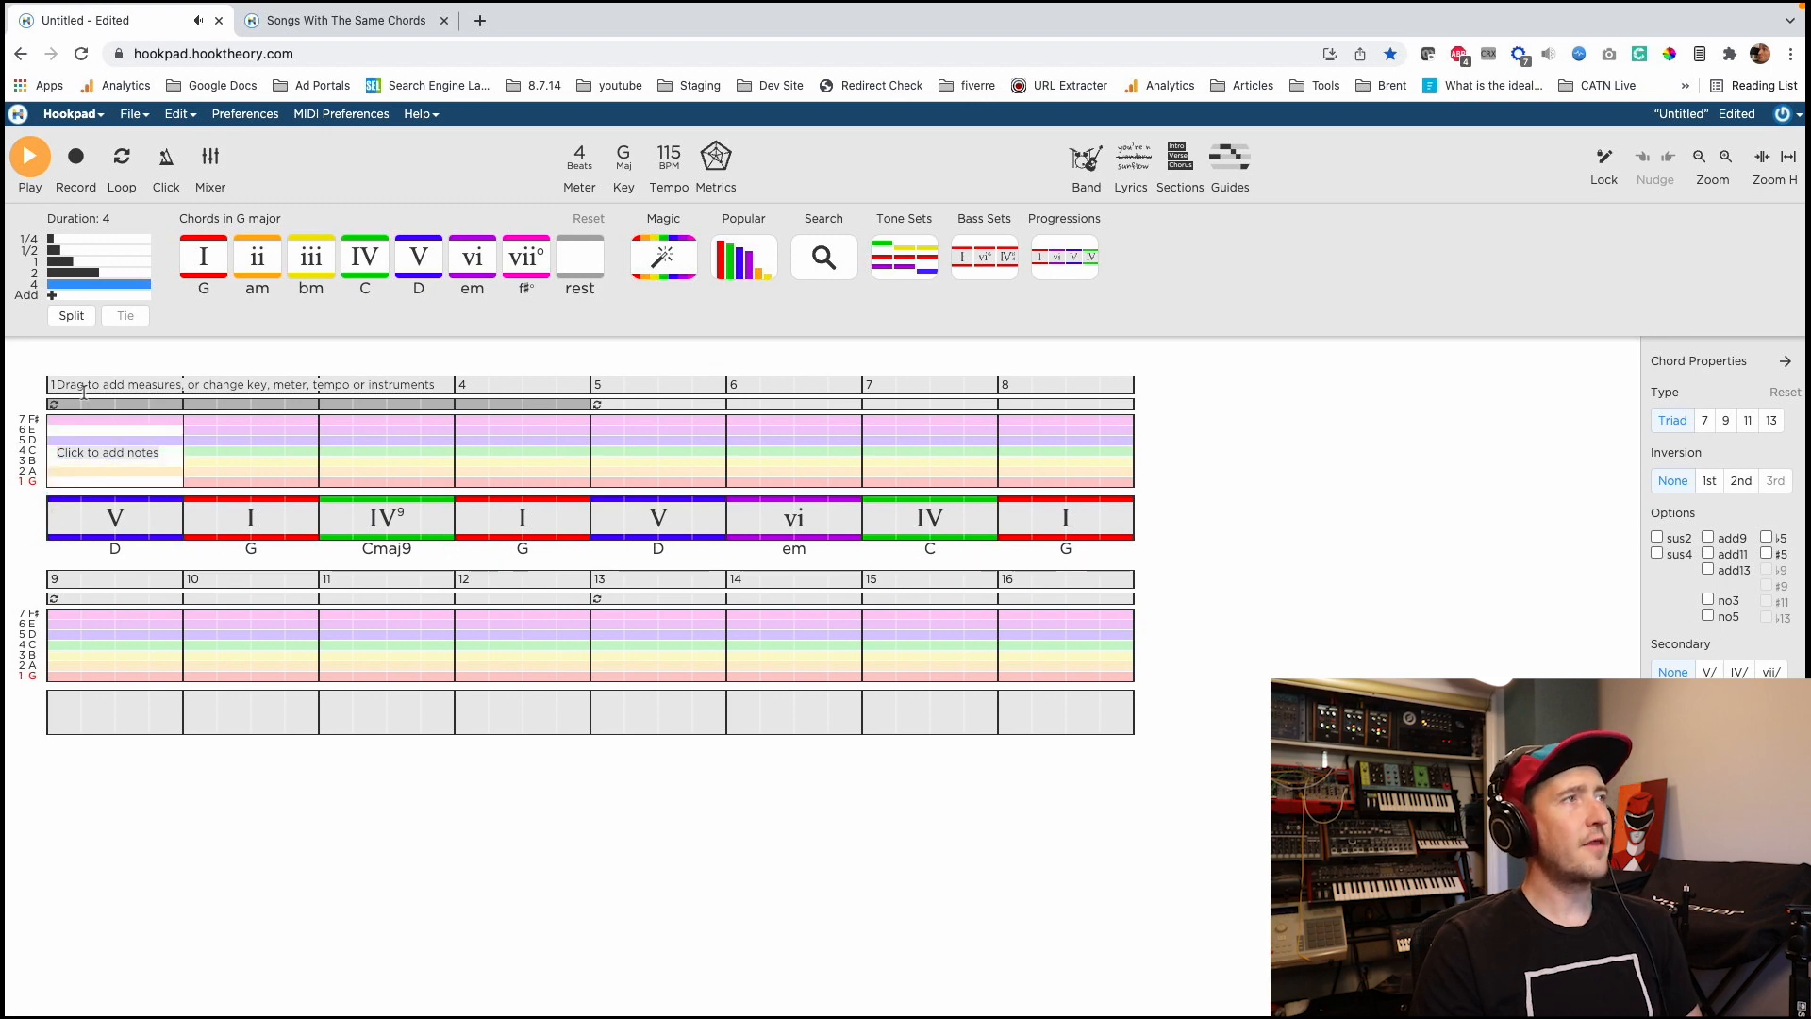
Place the melody cursor at the start of the first measure and turn on the chord-tone guides.
{"action": "left_click", "coordinate": [49, 448]}
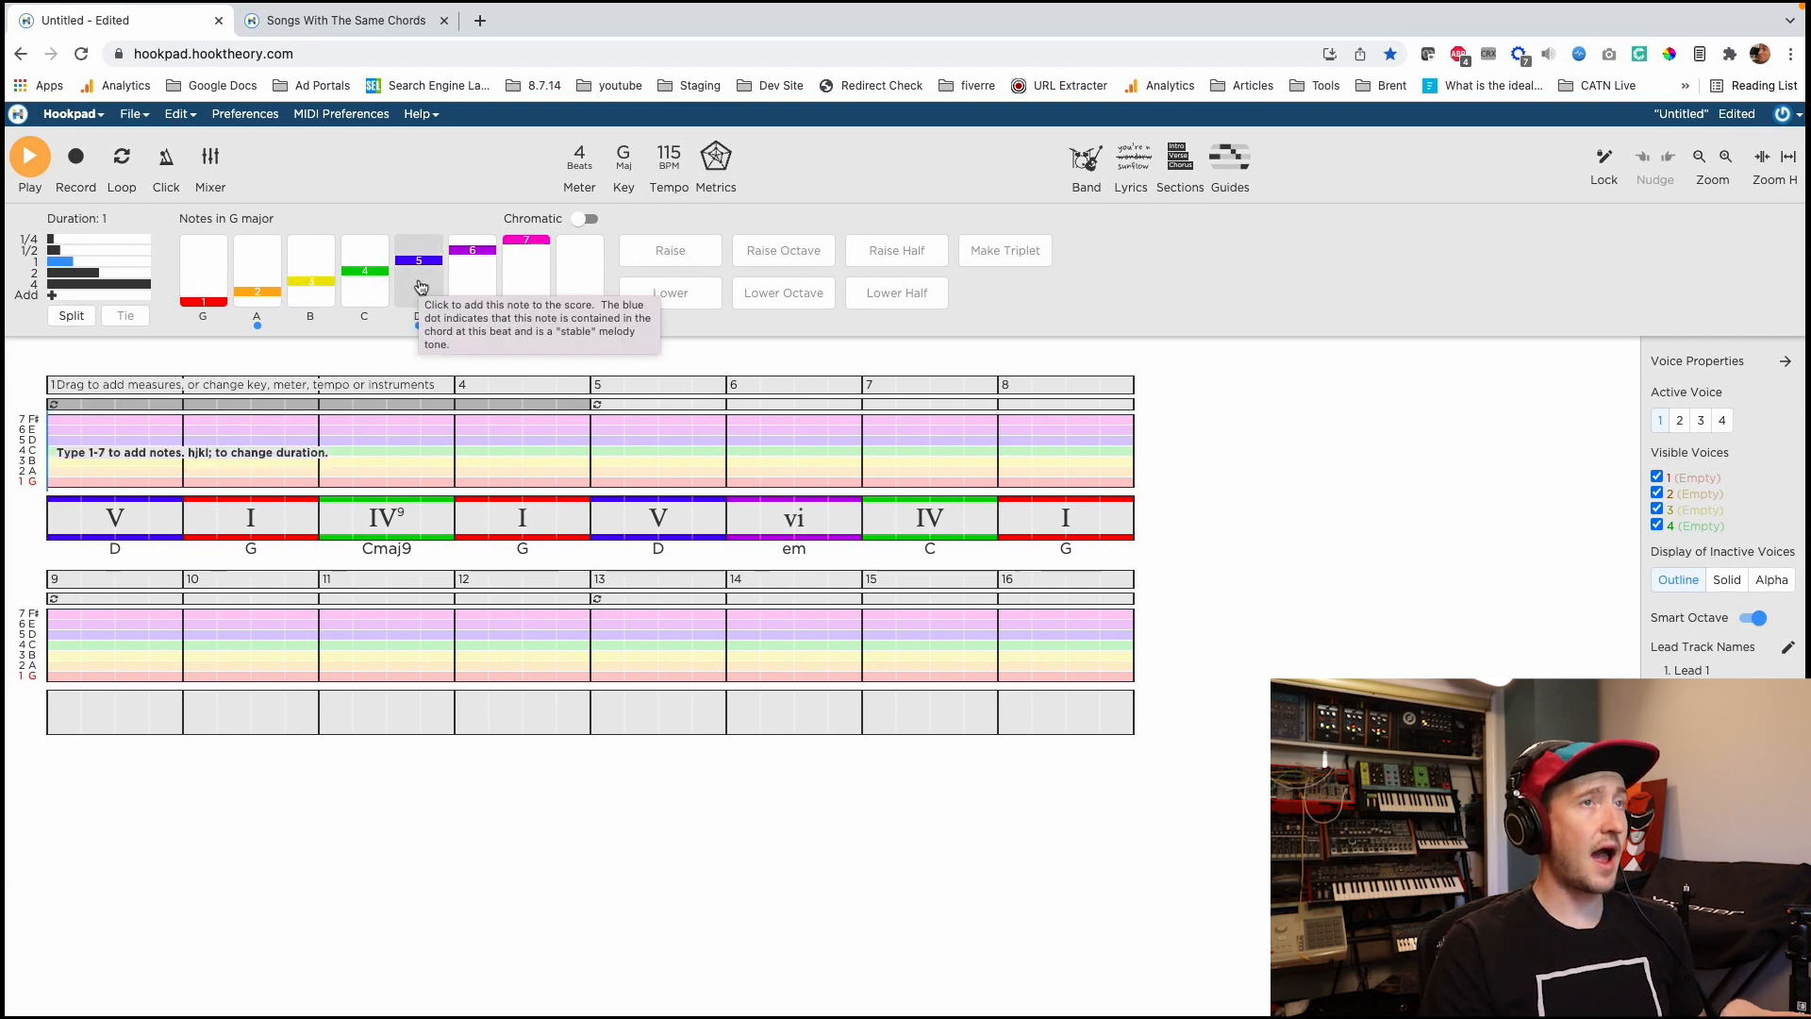
{"action": "left_click", "coordinate": [1243, 178]}
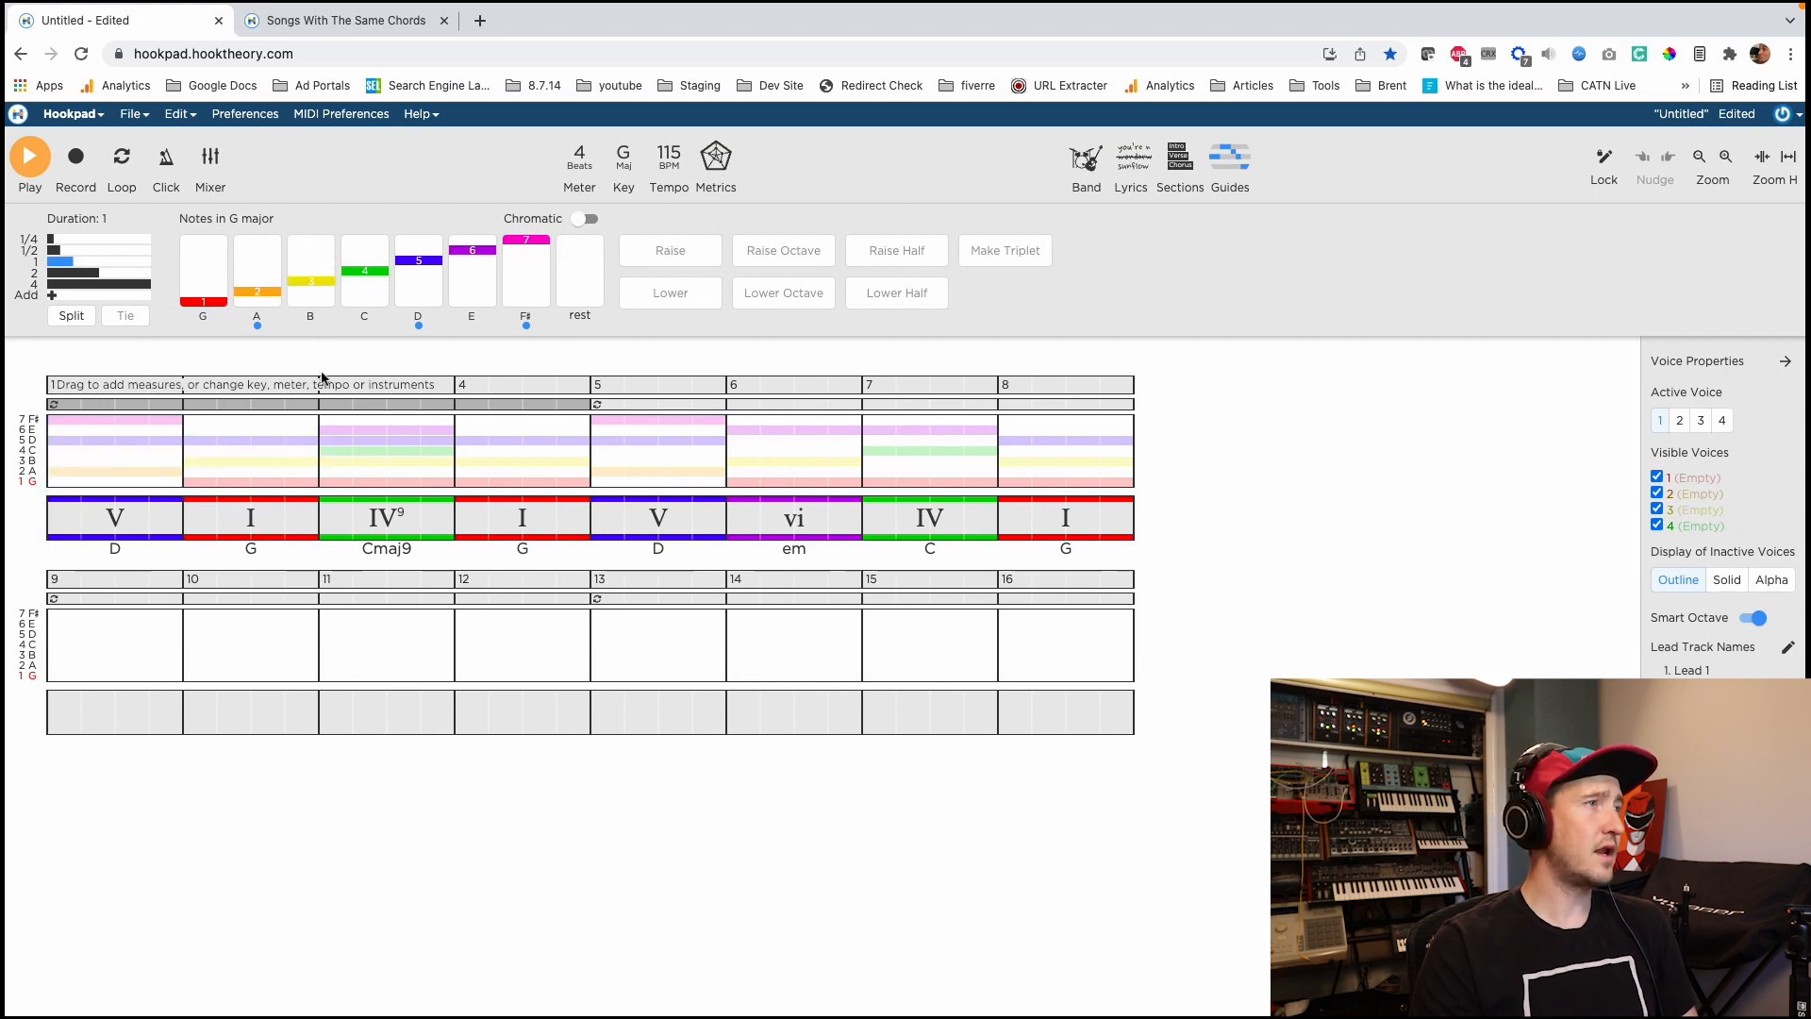
Enter one-beat melody notes A, D and F♯ on the first three beats of measure 1 and play them.
{"action": "left_click", "coordinate": [313, 302]}
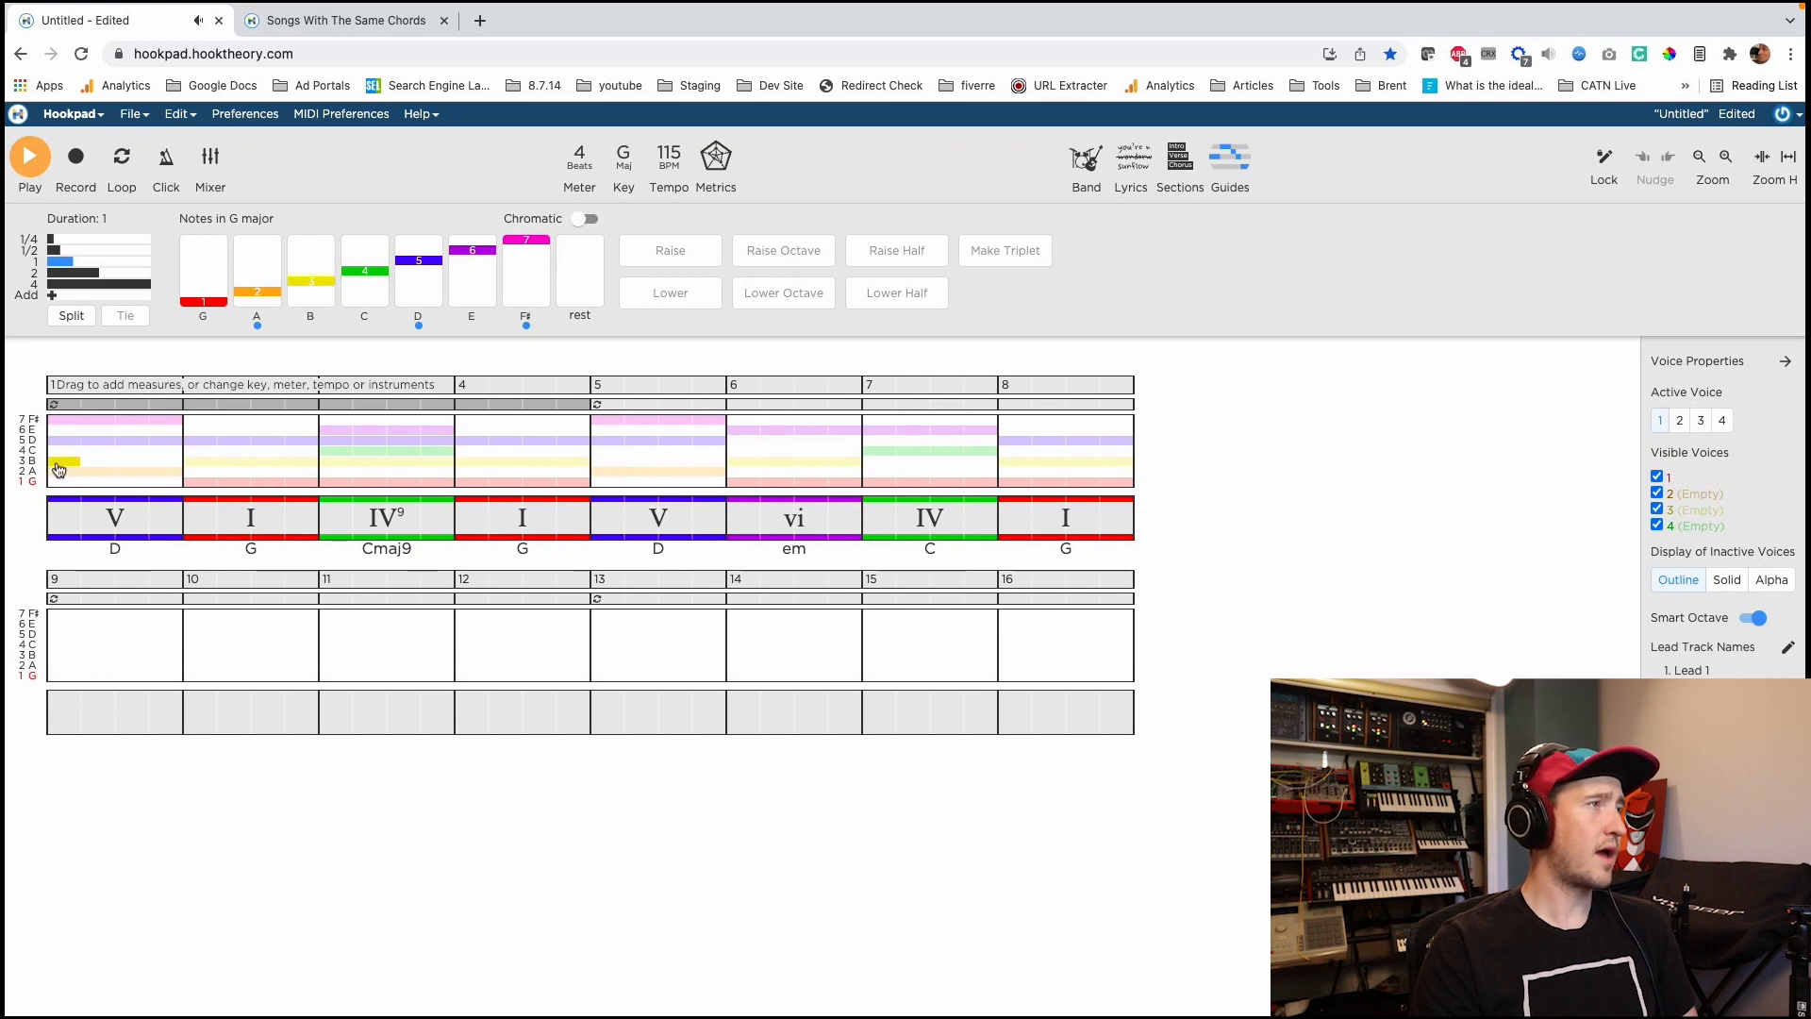
{"action": "left_click", "coordinate": [266, 294]}
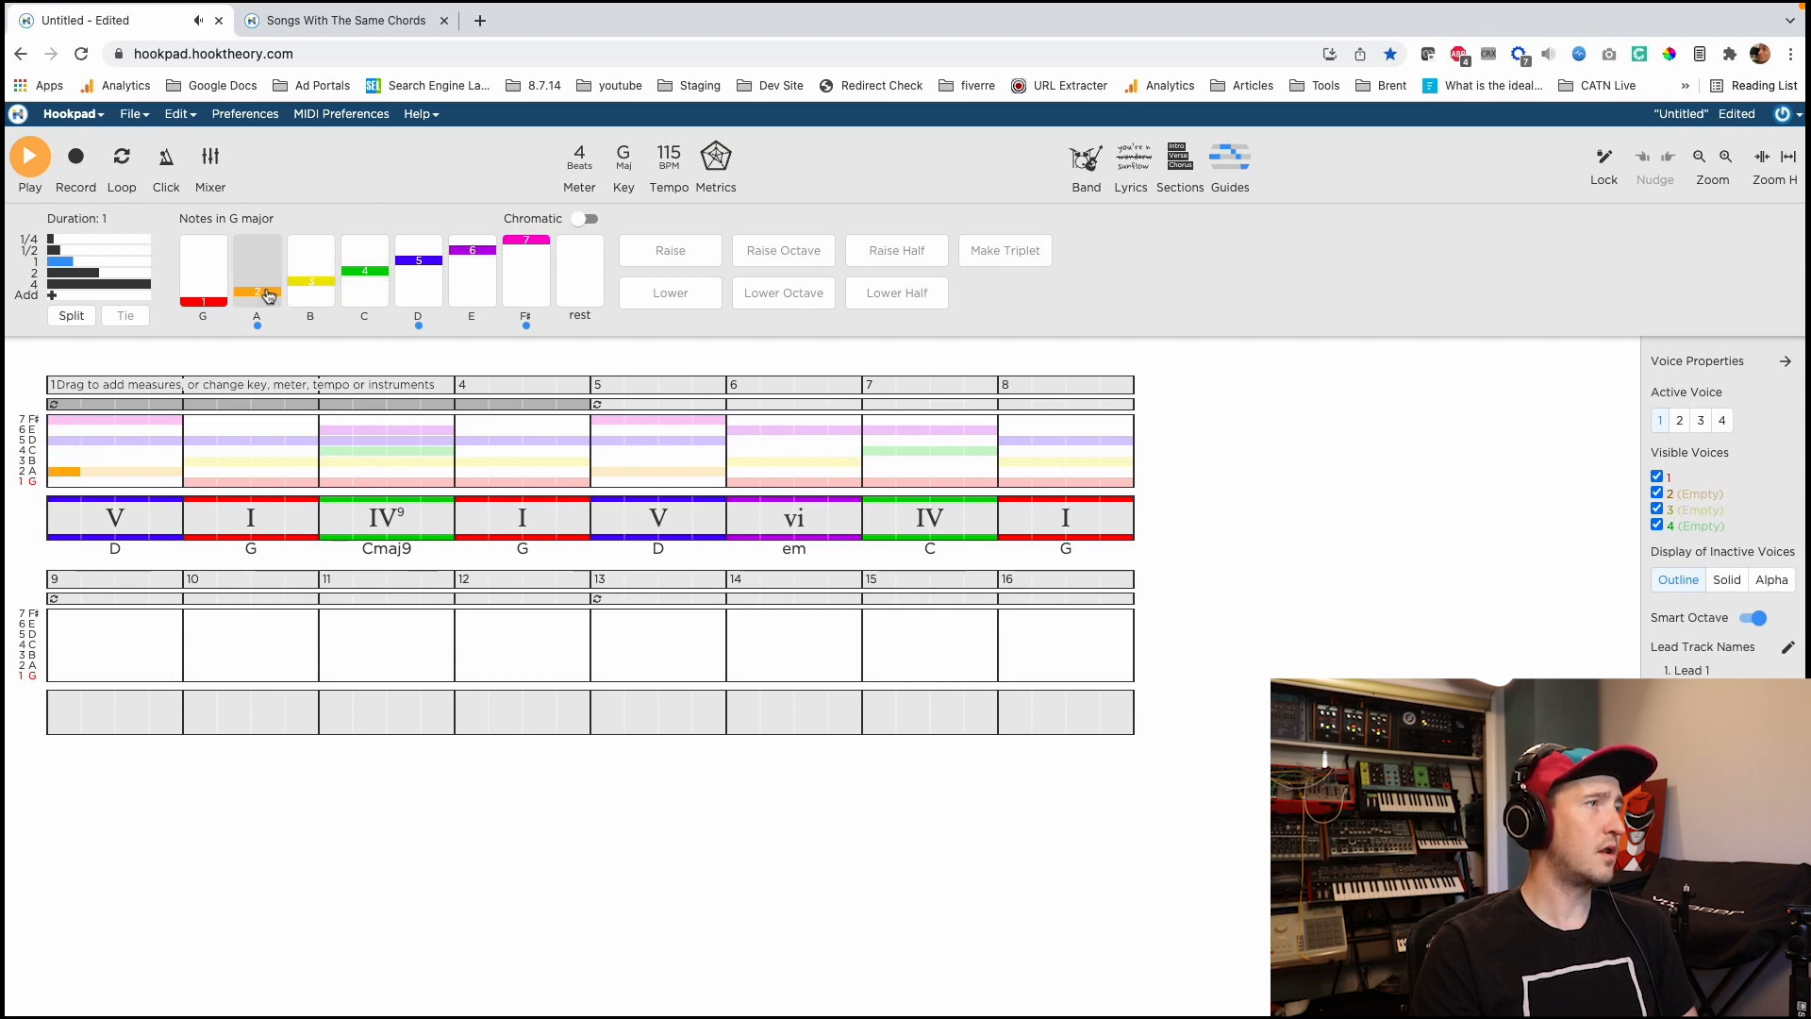
{"action": "left_click", "coordinate": [457, 285]}
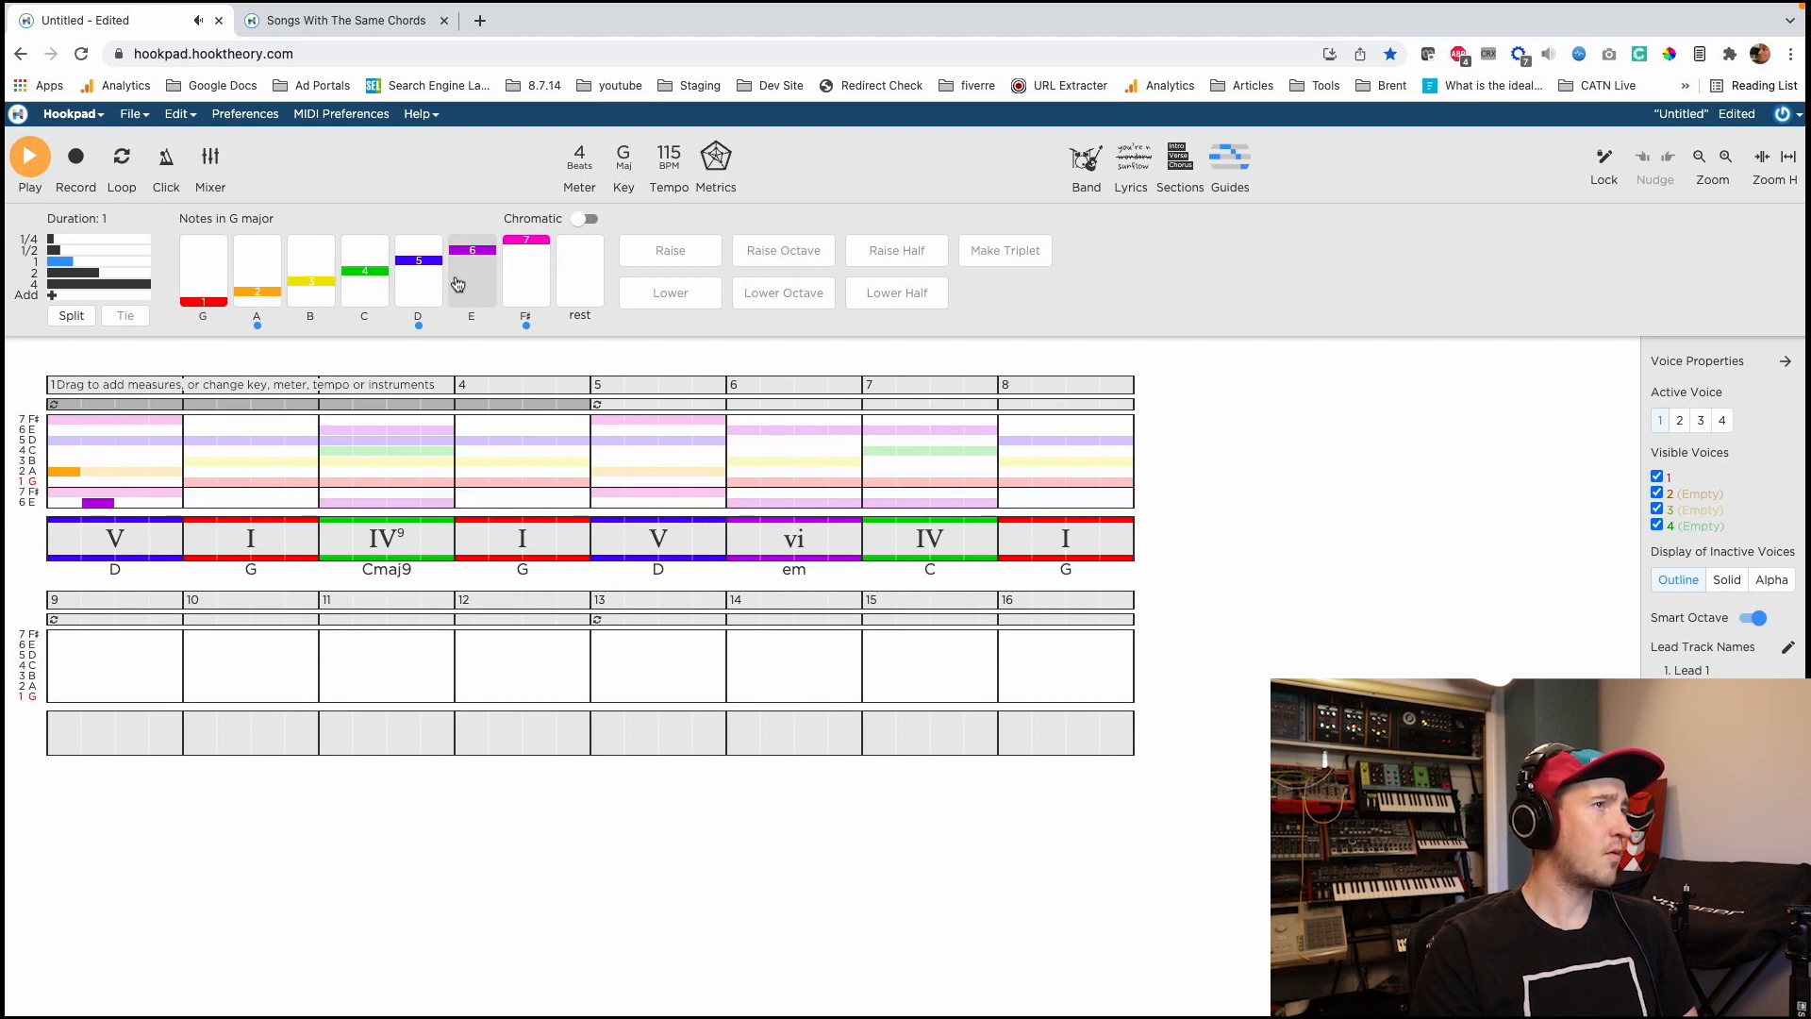
{"action": "left_click_drag", "start_coordinate": [91, 503], "coordinate": [102, 449]}
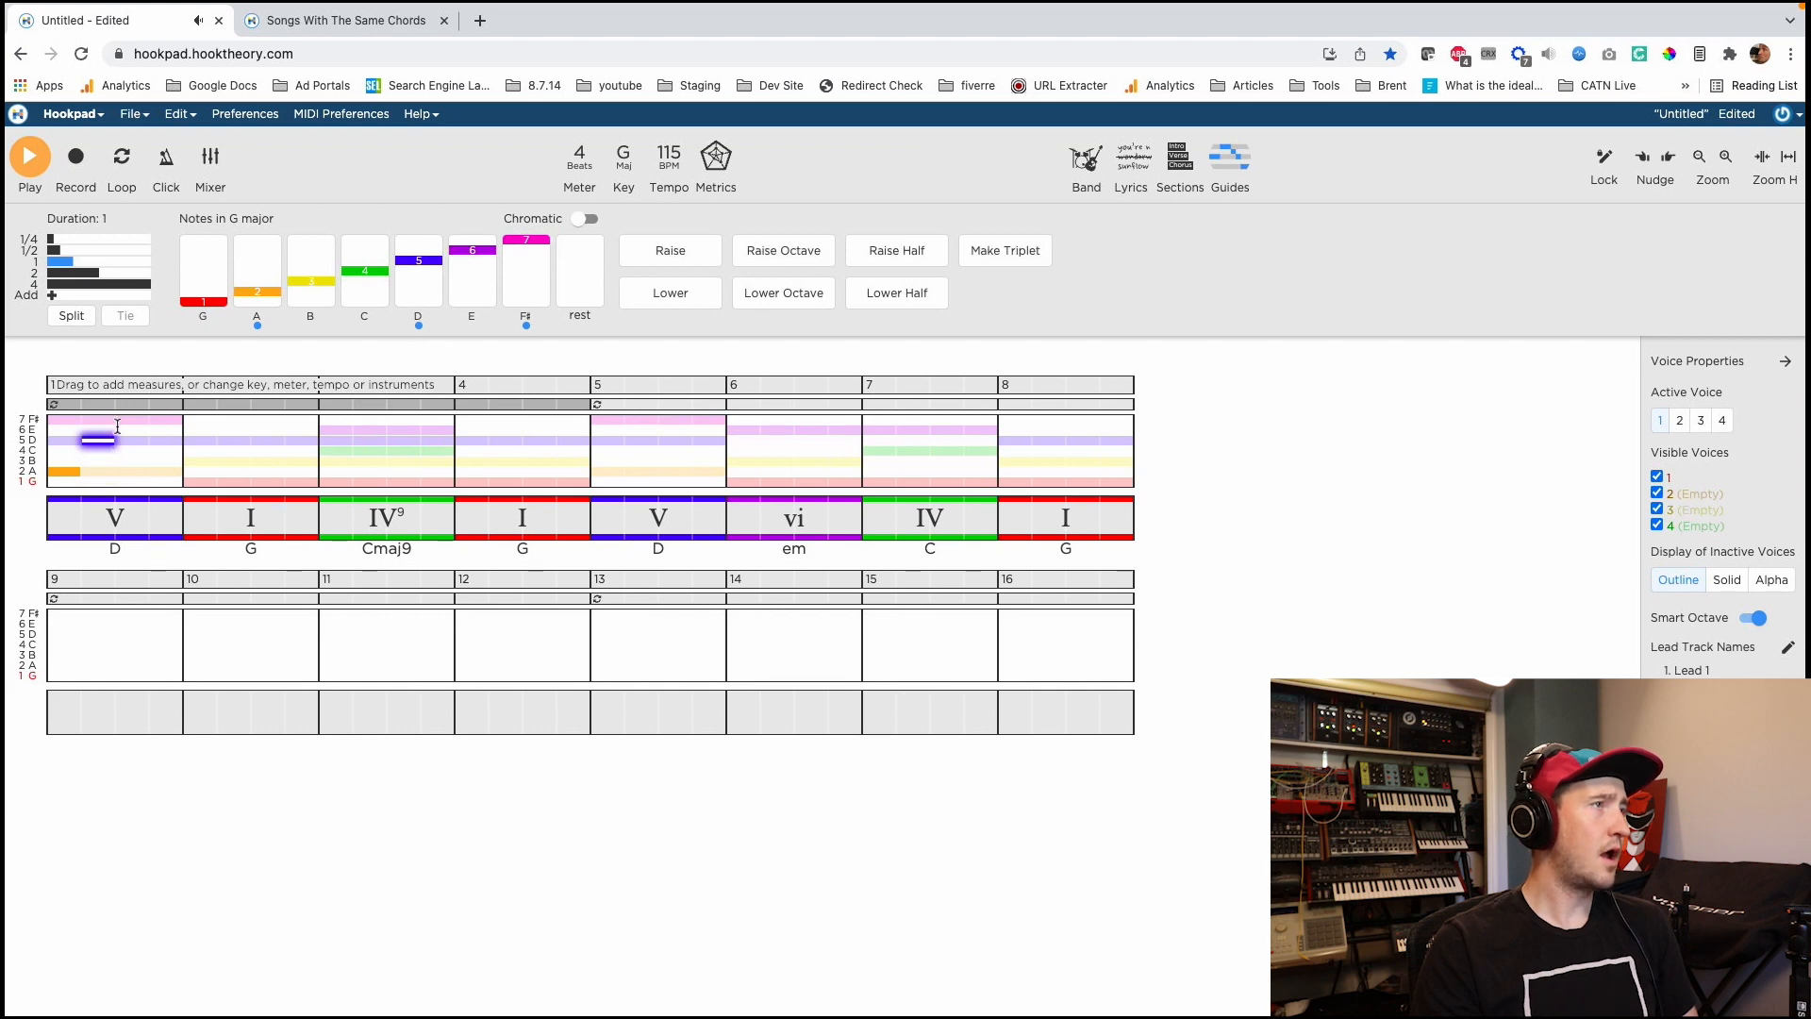
{"action": "left_click", "coordinate": [529, 284]}
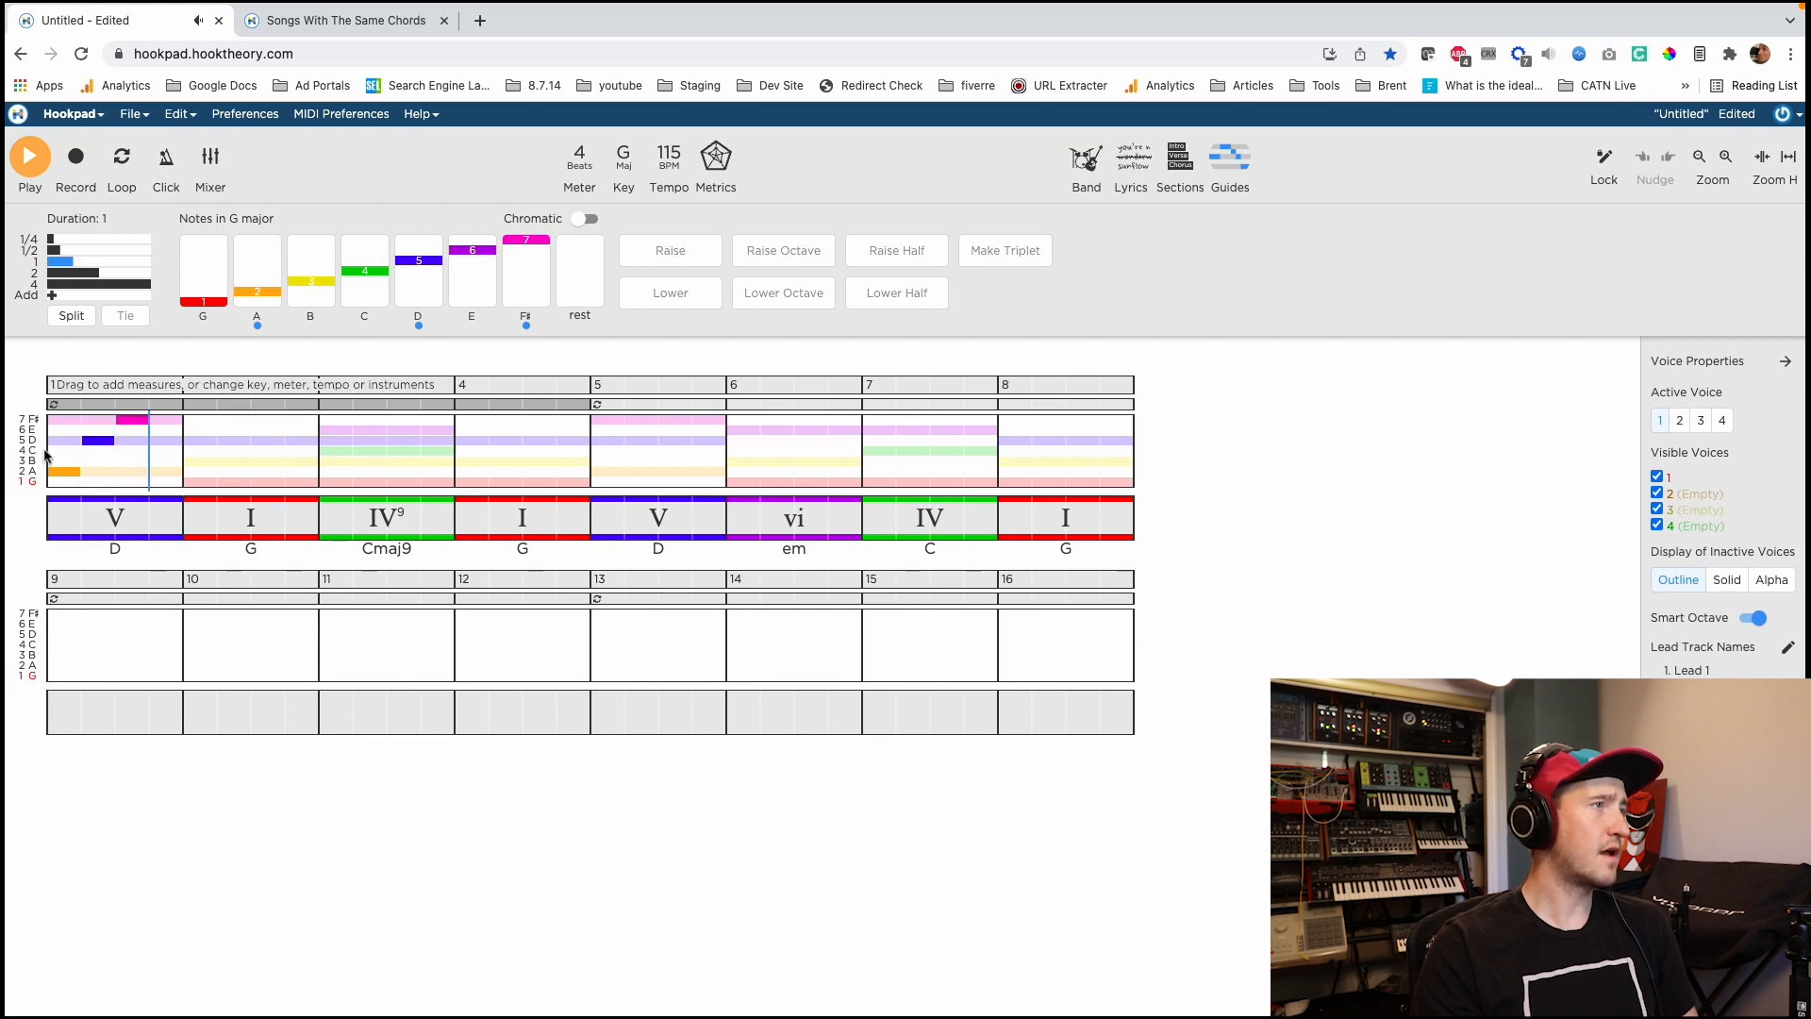
{"action": "key", "text": "space"}
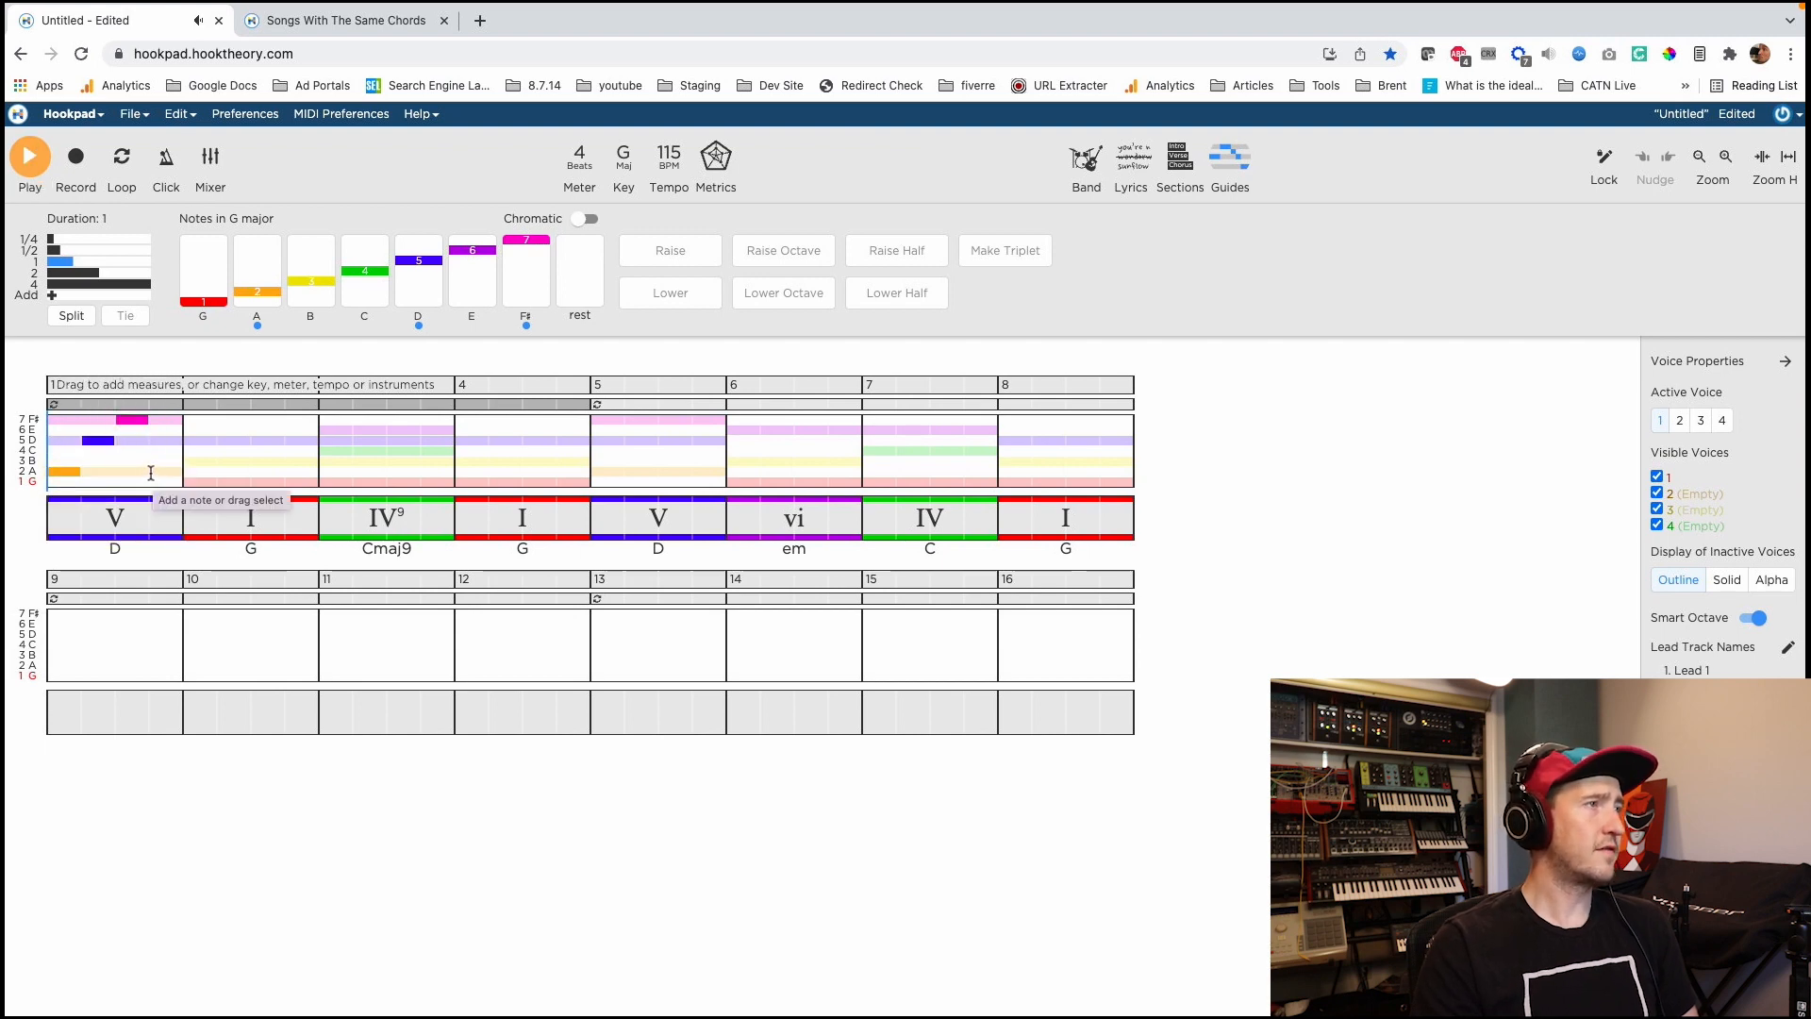
Add a low A on beat 4 of measure 1, play the measure and stop.
{"action": "left_click", "coordinate": [282, 295]}
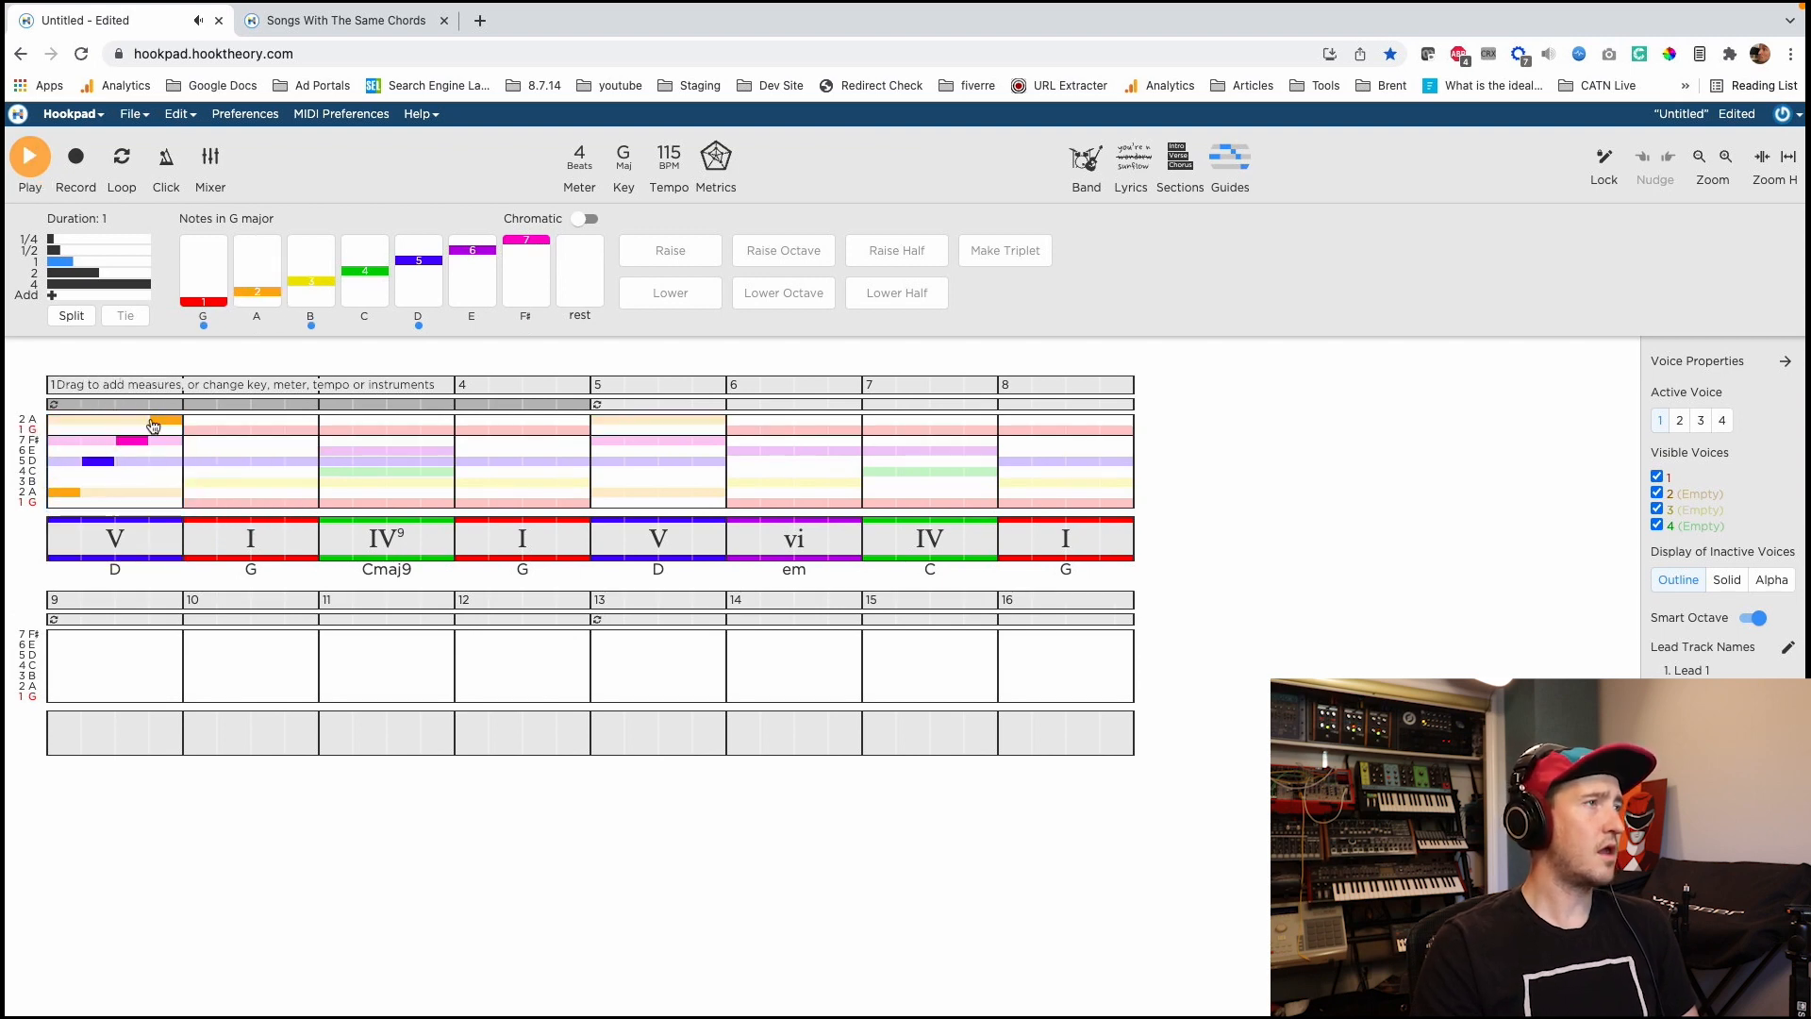
{"action": "left_click_drag", "start_coordinate": [164, 425], "coordinate": [158, 473]}
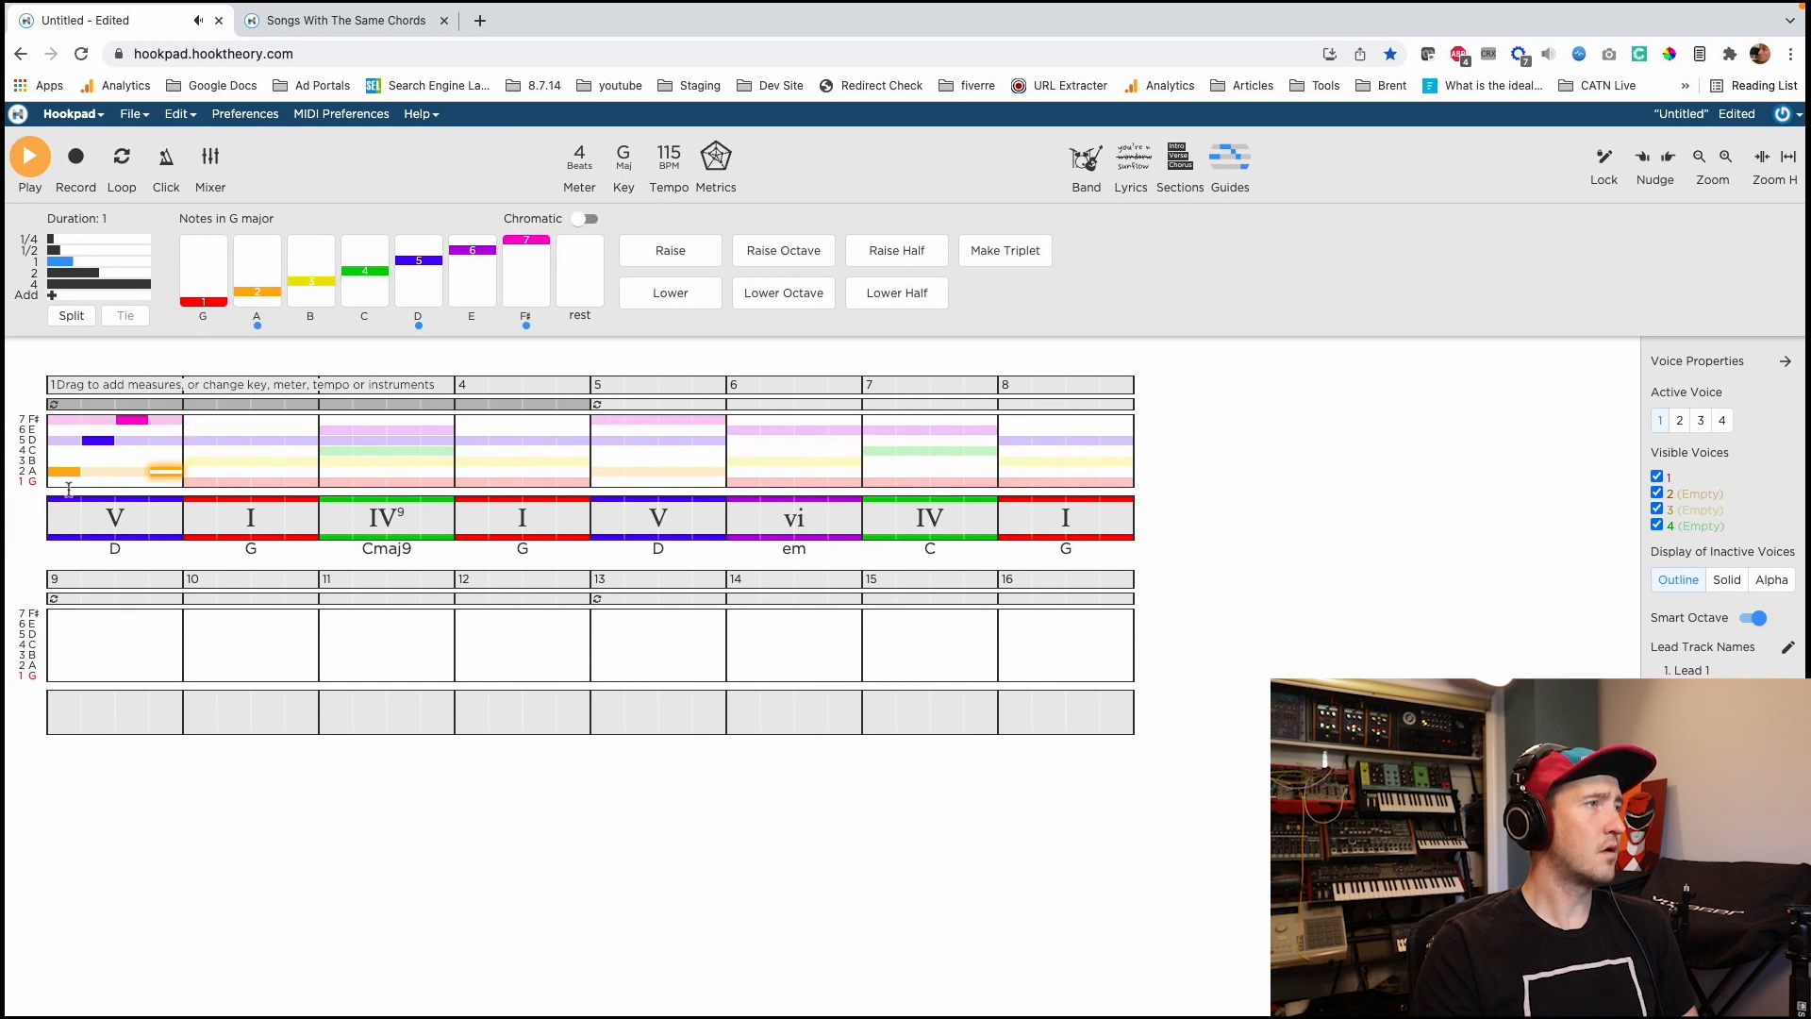
{"action": "key", "text": "space"}
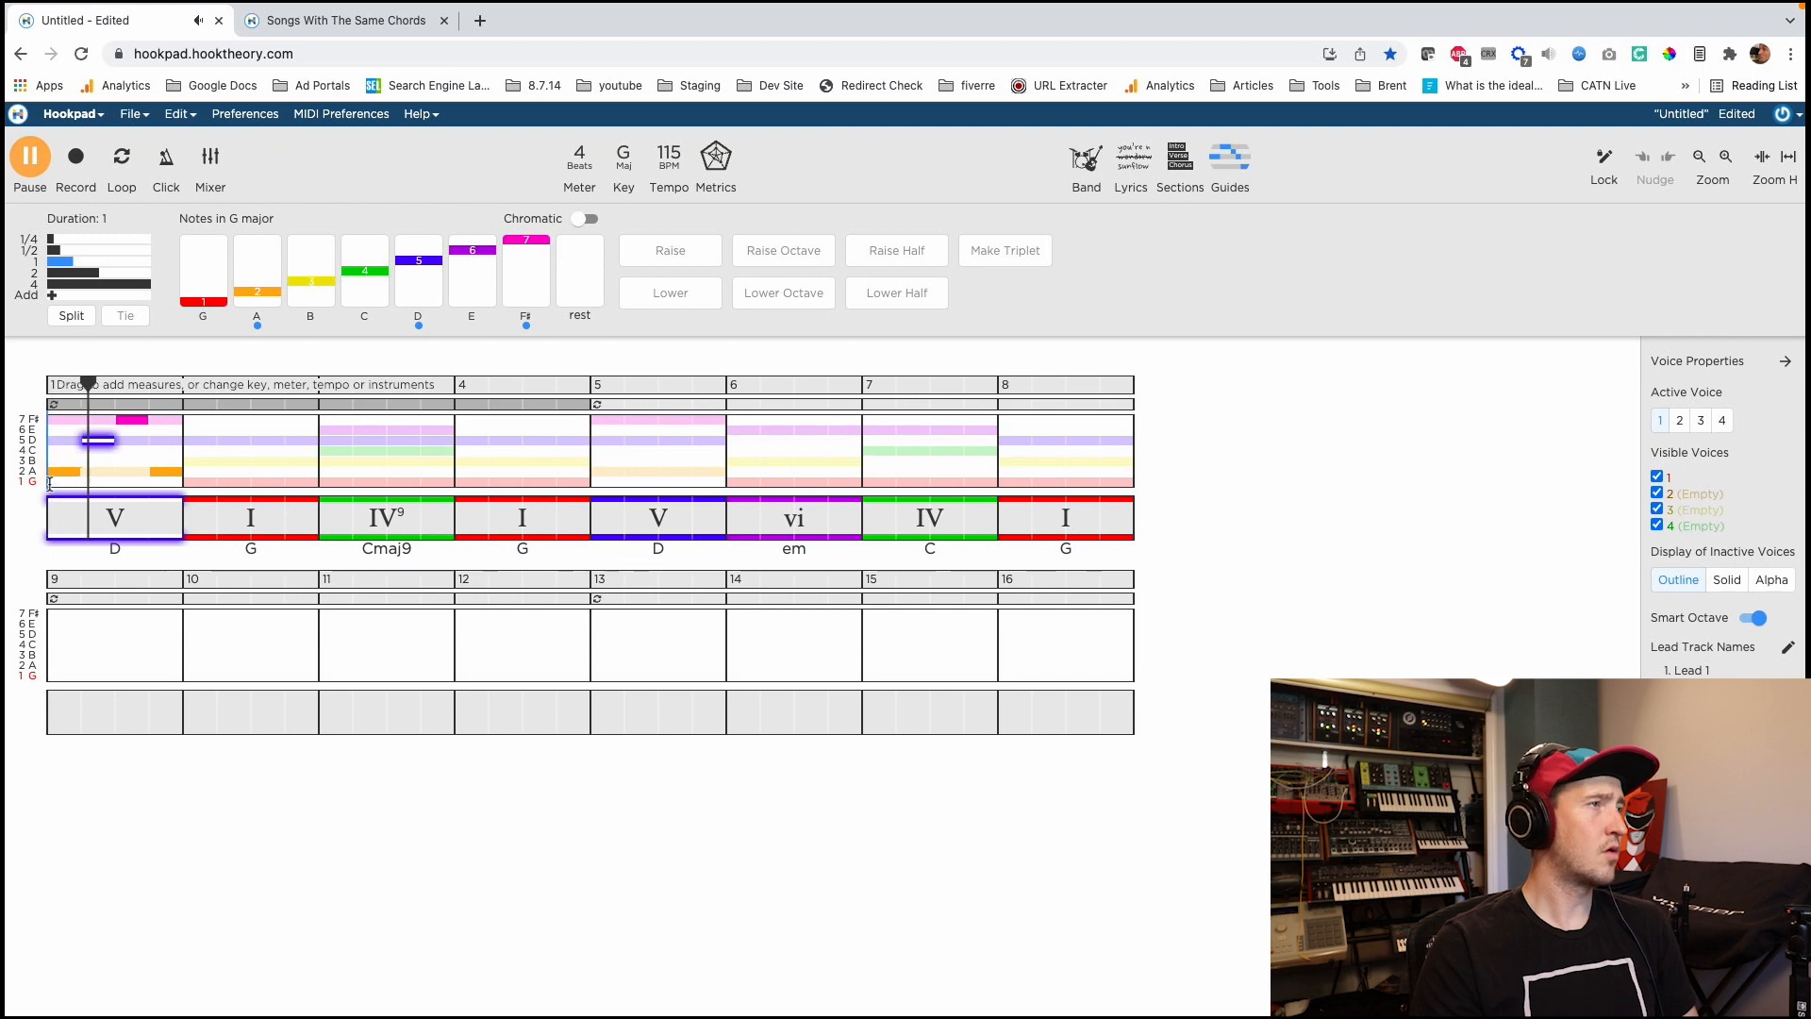
{"action": "key", "text": "space"}
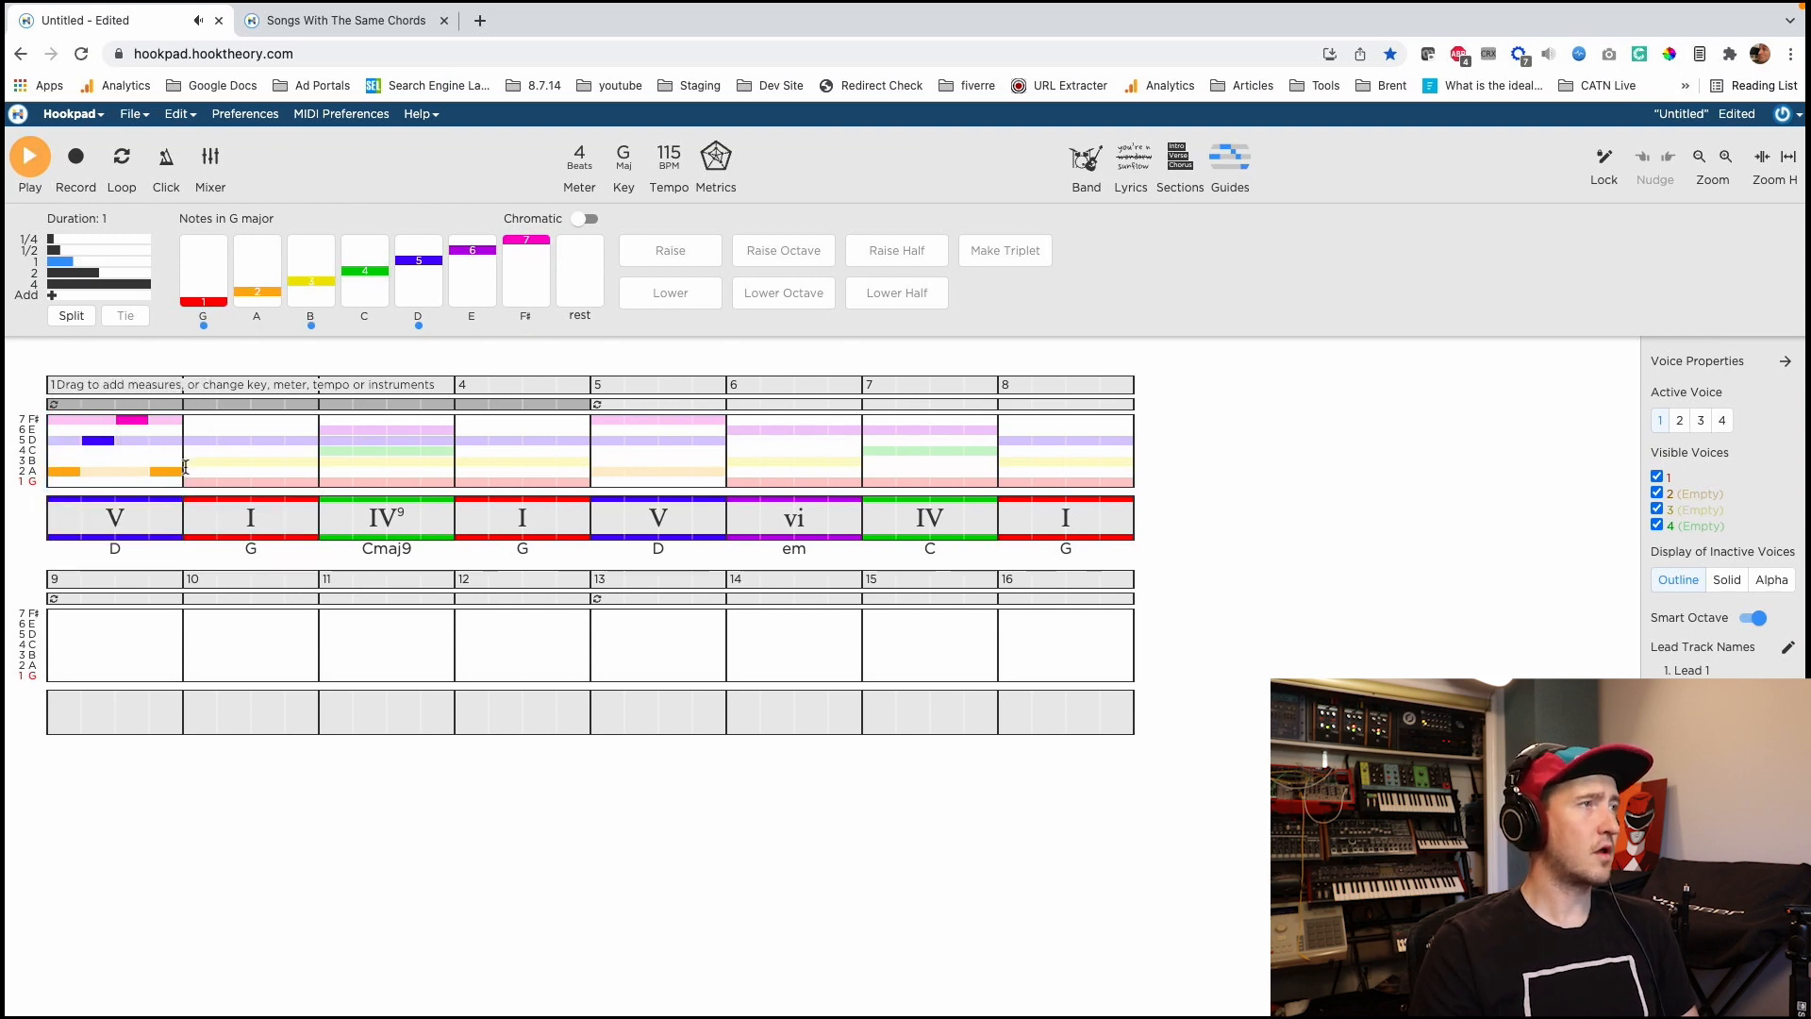
Enter the one-beat melody notes B, D, D and high G in measure 2, play from the start and stop.
{"action": "left_click", "coordinate": [307, 281]}
{"action": "left_click", "coordinate": [405, 297]}
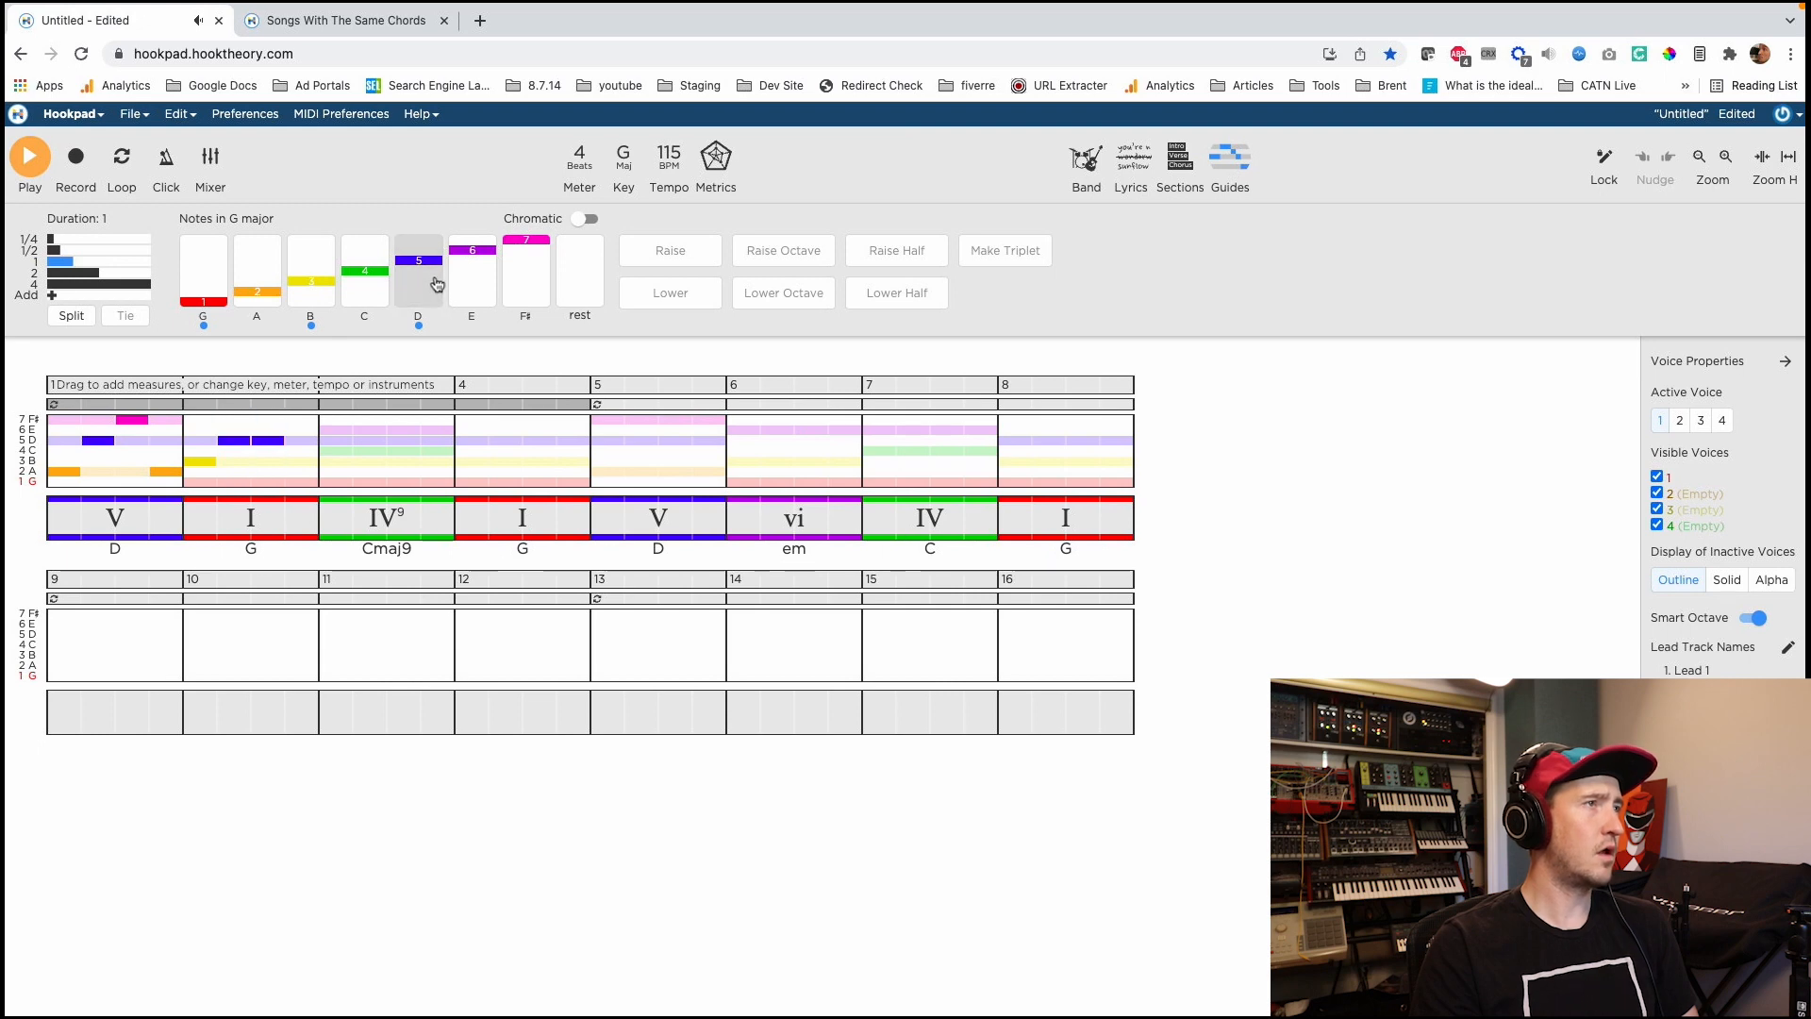
{"action": "left_click", "coordinate": [204, 273]}
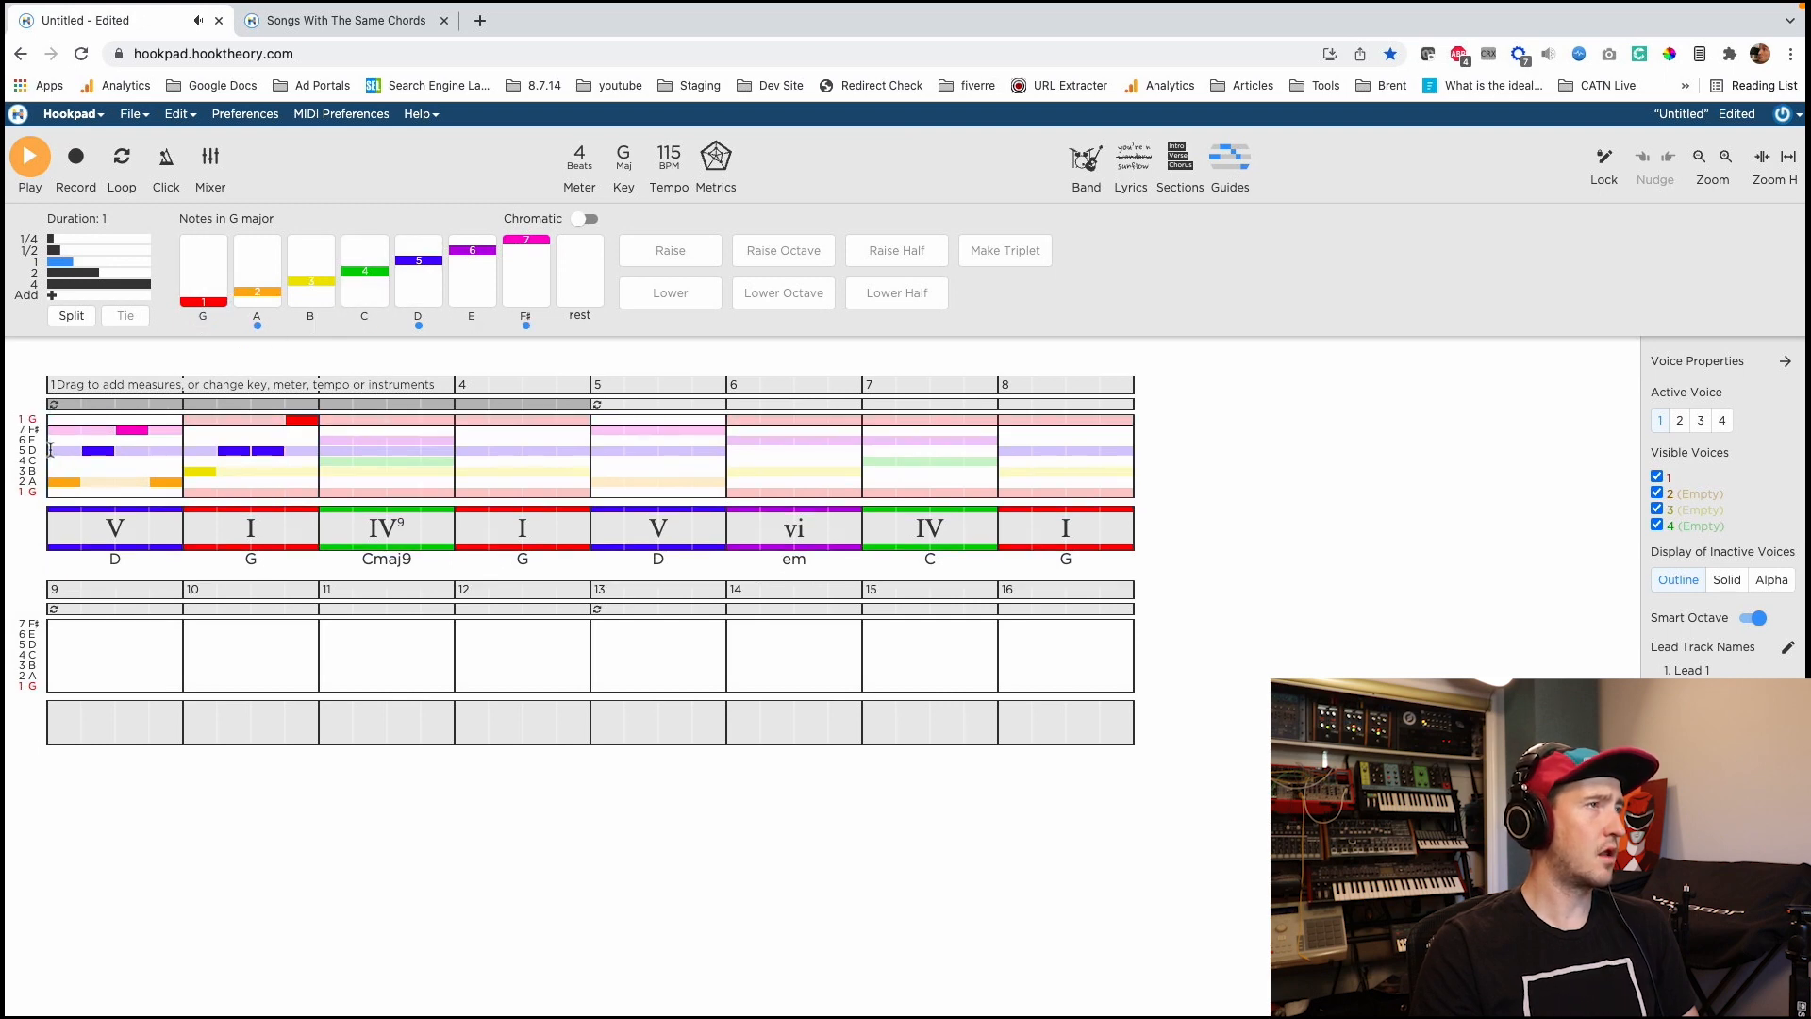
{"action": "key", "text": "space"}
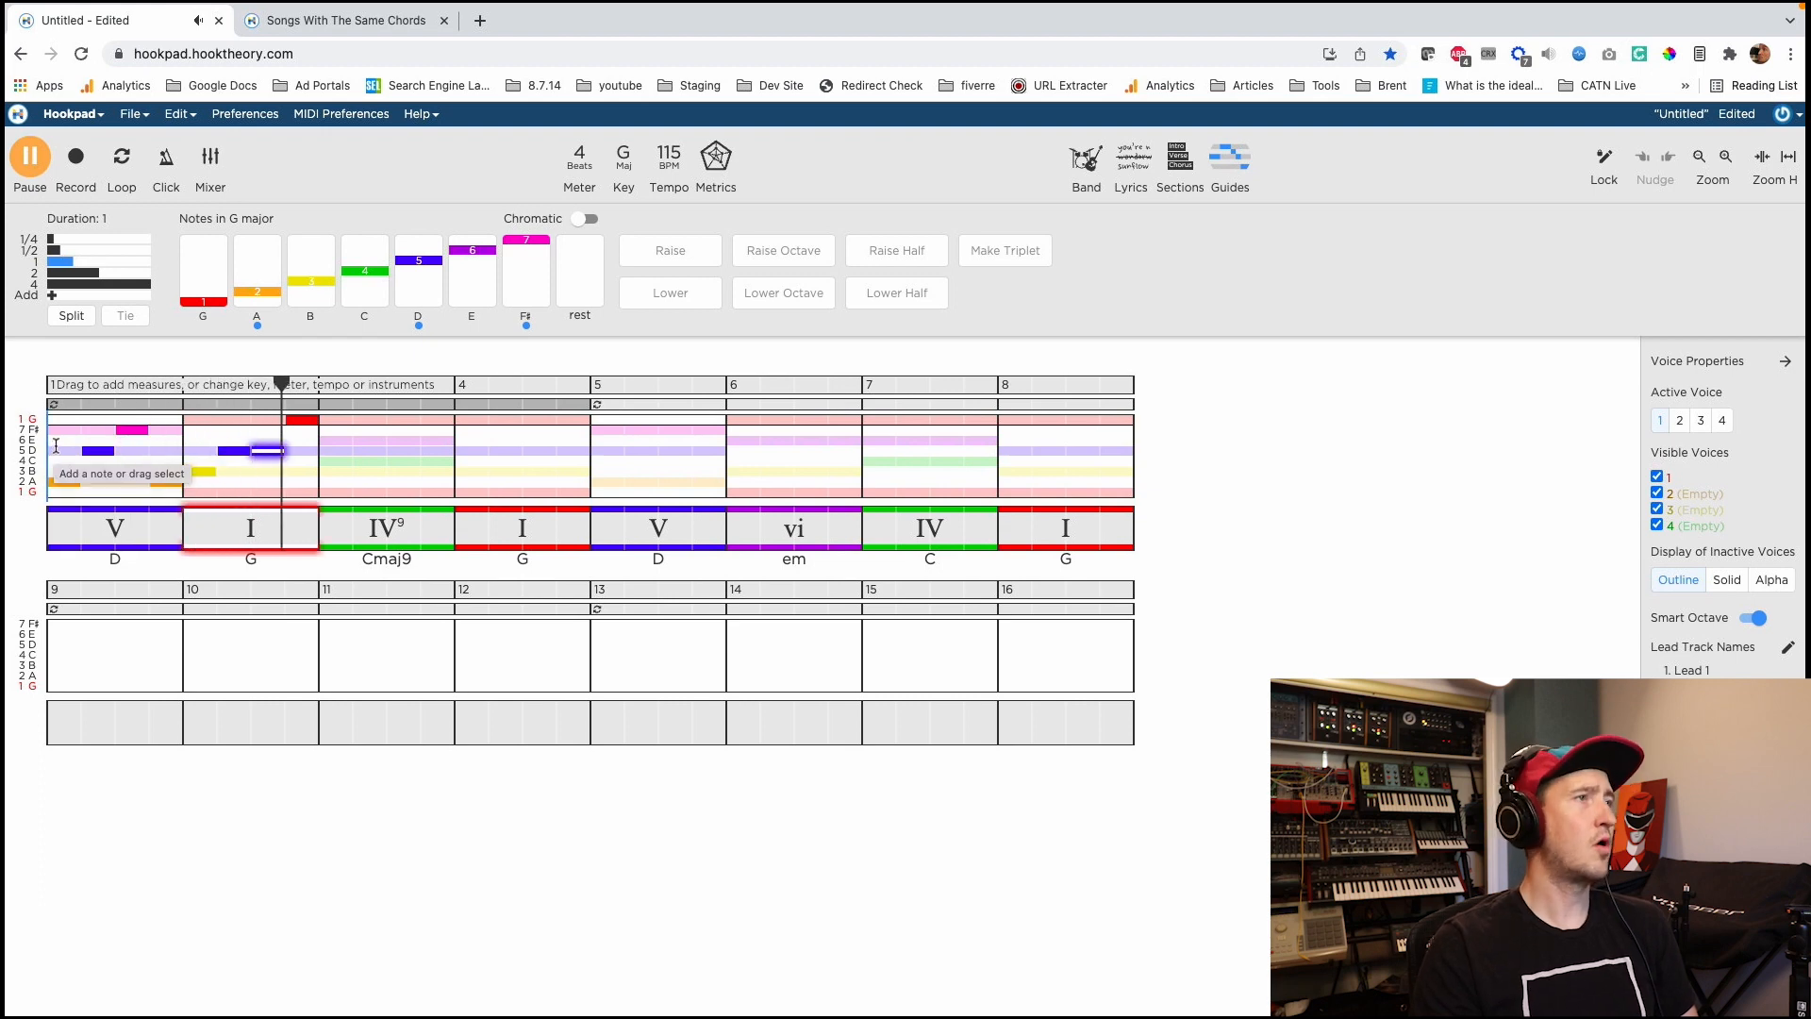
{"action": "key", "text": "space"}
Lower the last melody note of measure 2 to B, play the first two measures and stop.
{"action": "left_click", "coordinate": [299, 421]}
{"action": "left_click_drag", "start_coordinate": [299, 429], "coordinate": [297, 464]}
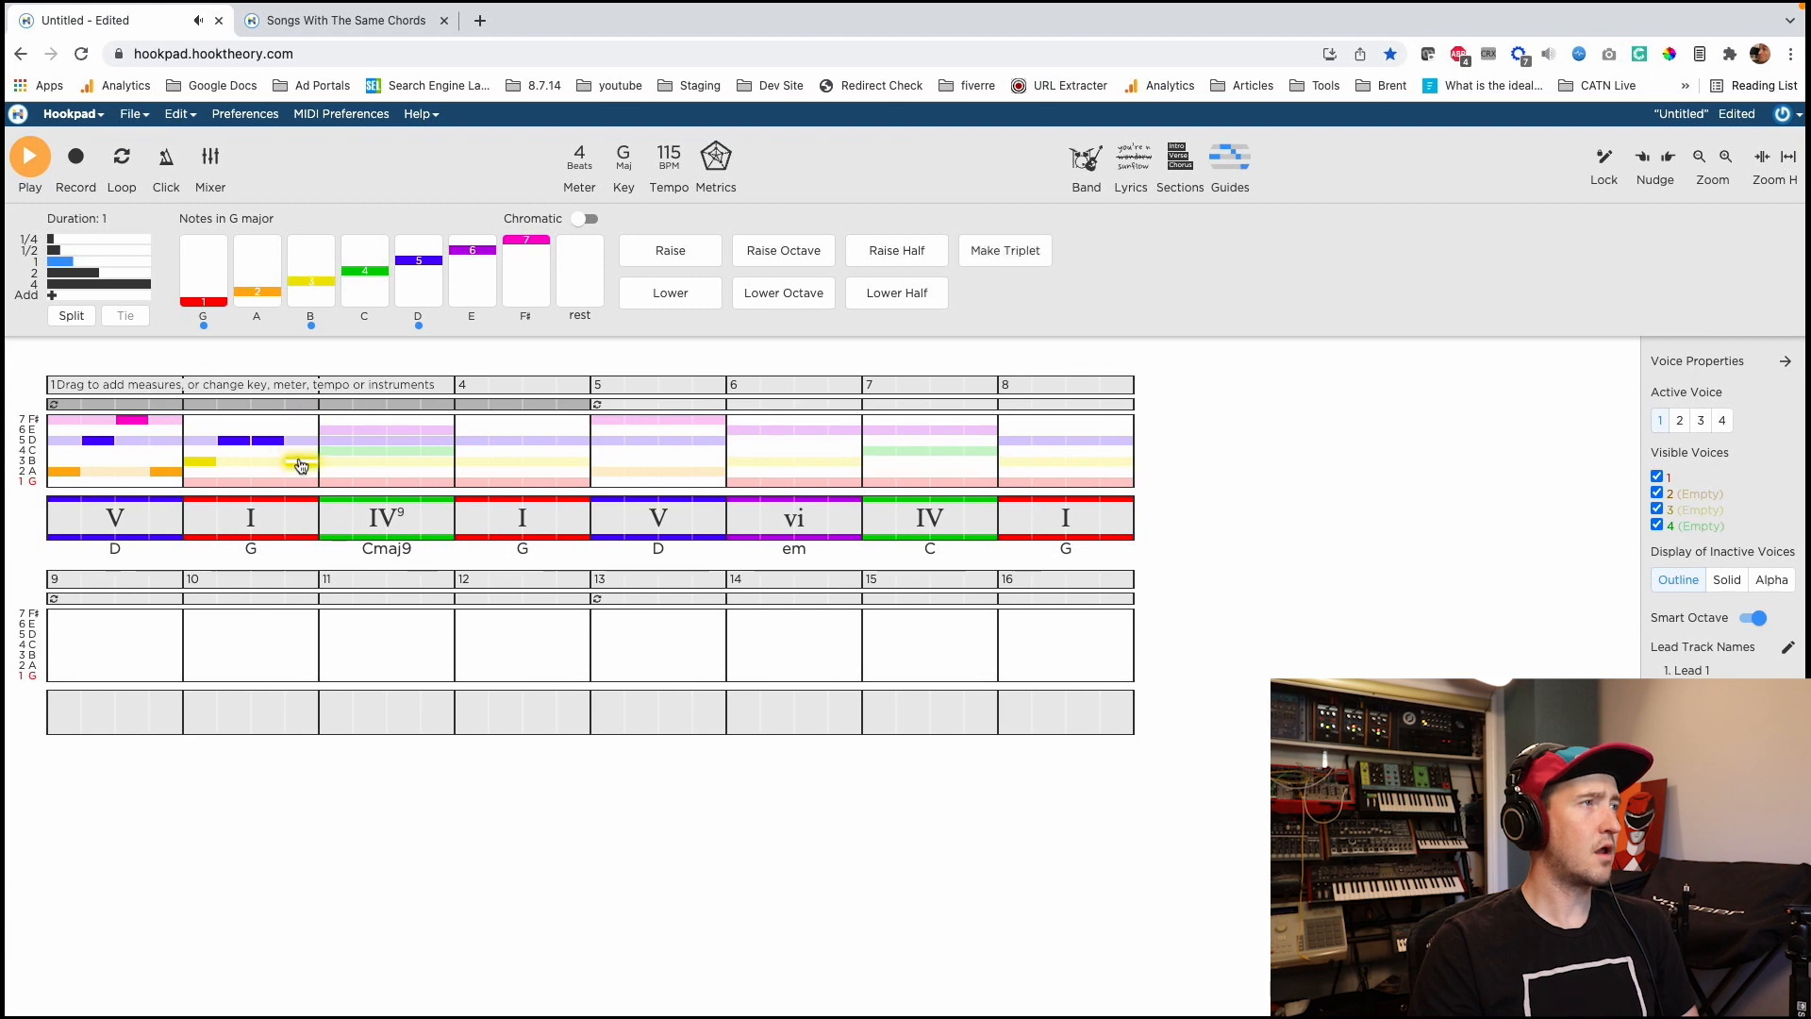
{"action": "left_click", "coordinate": [48, 452]}
{"action": "key", "text": "space"}
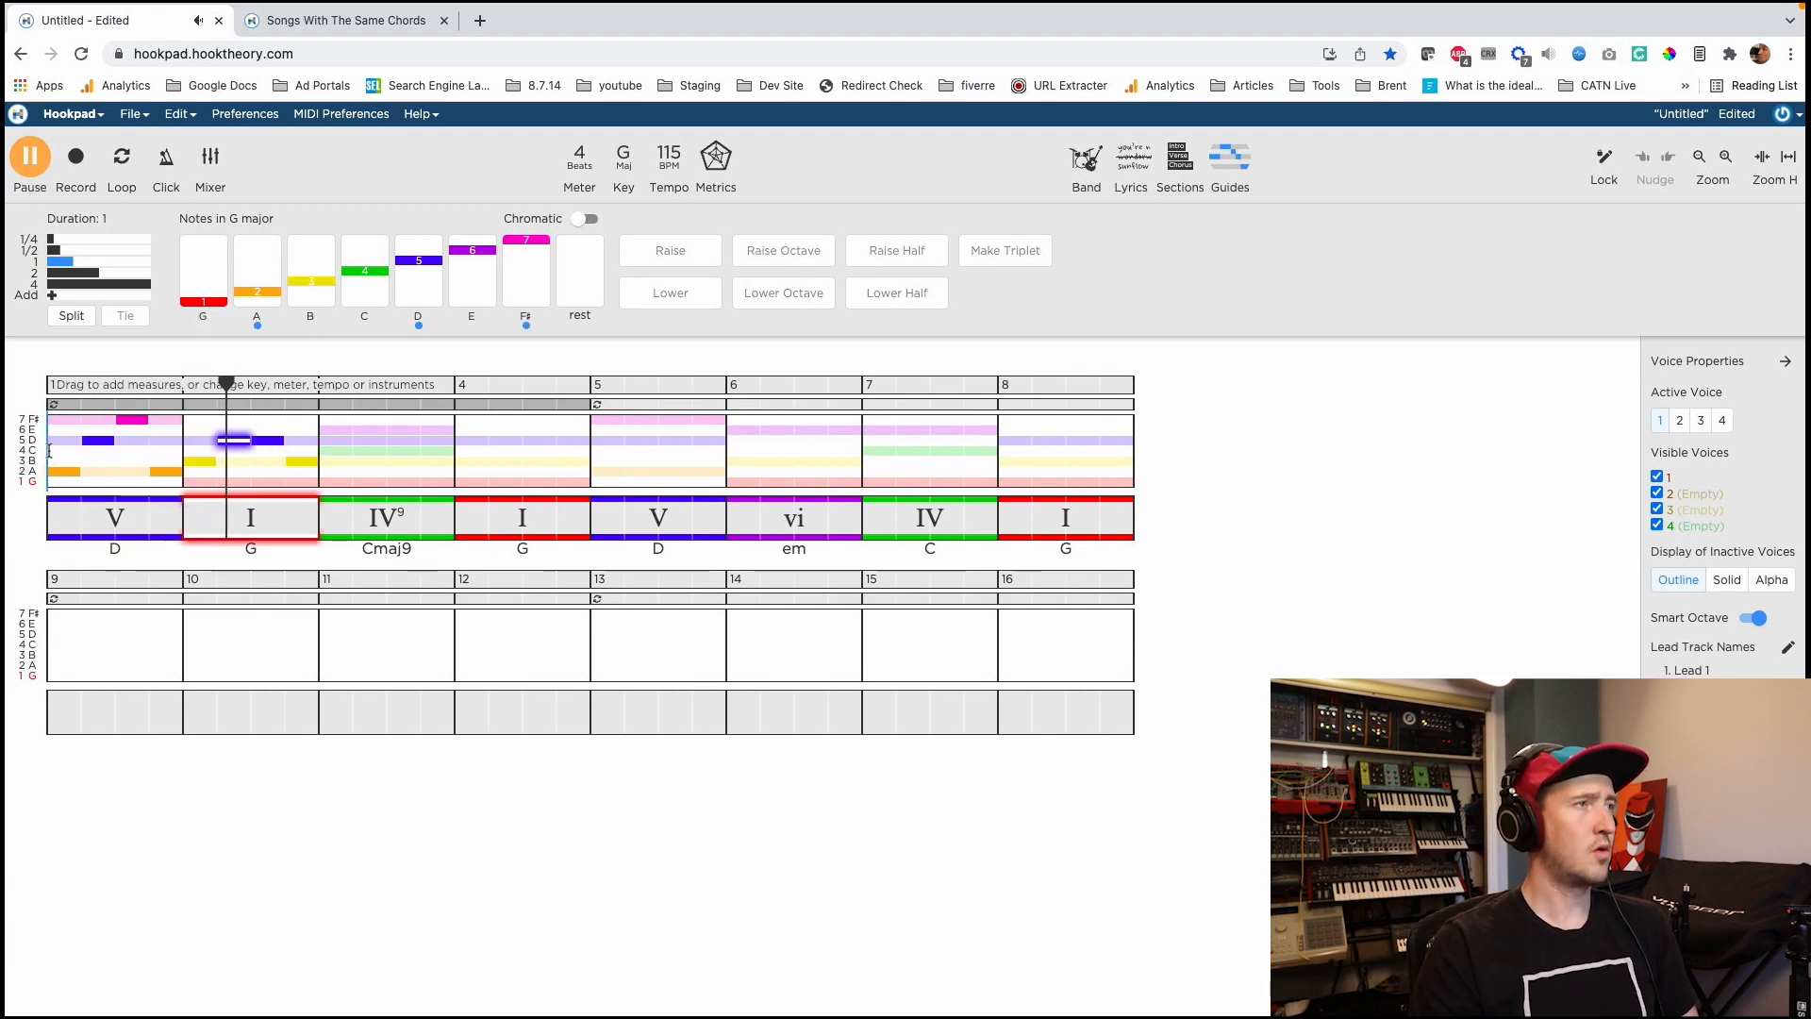
{"action": "key", "text": "space"}
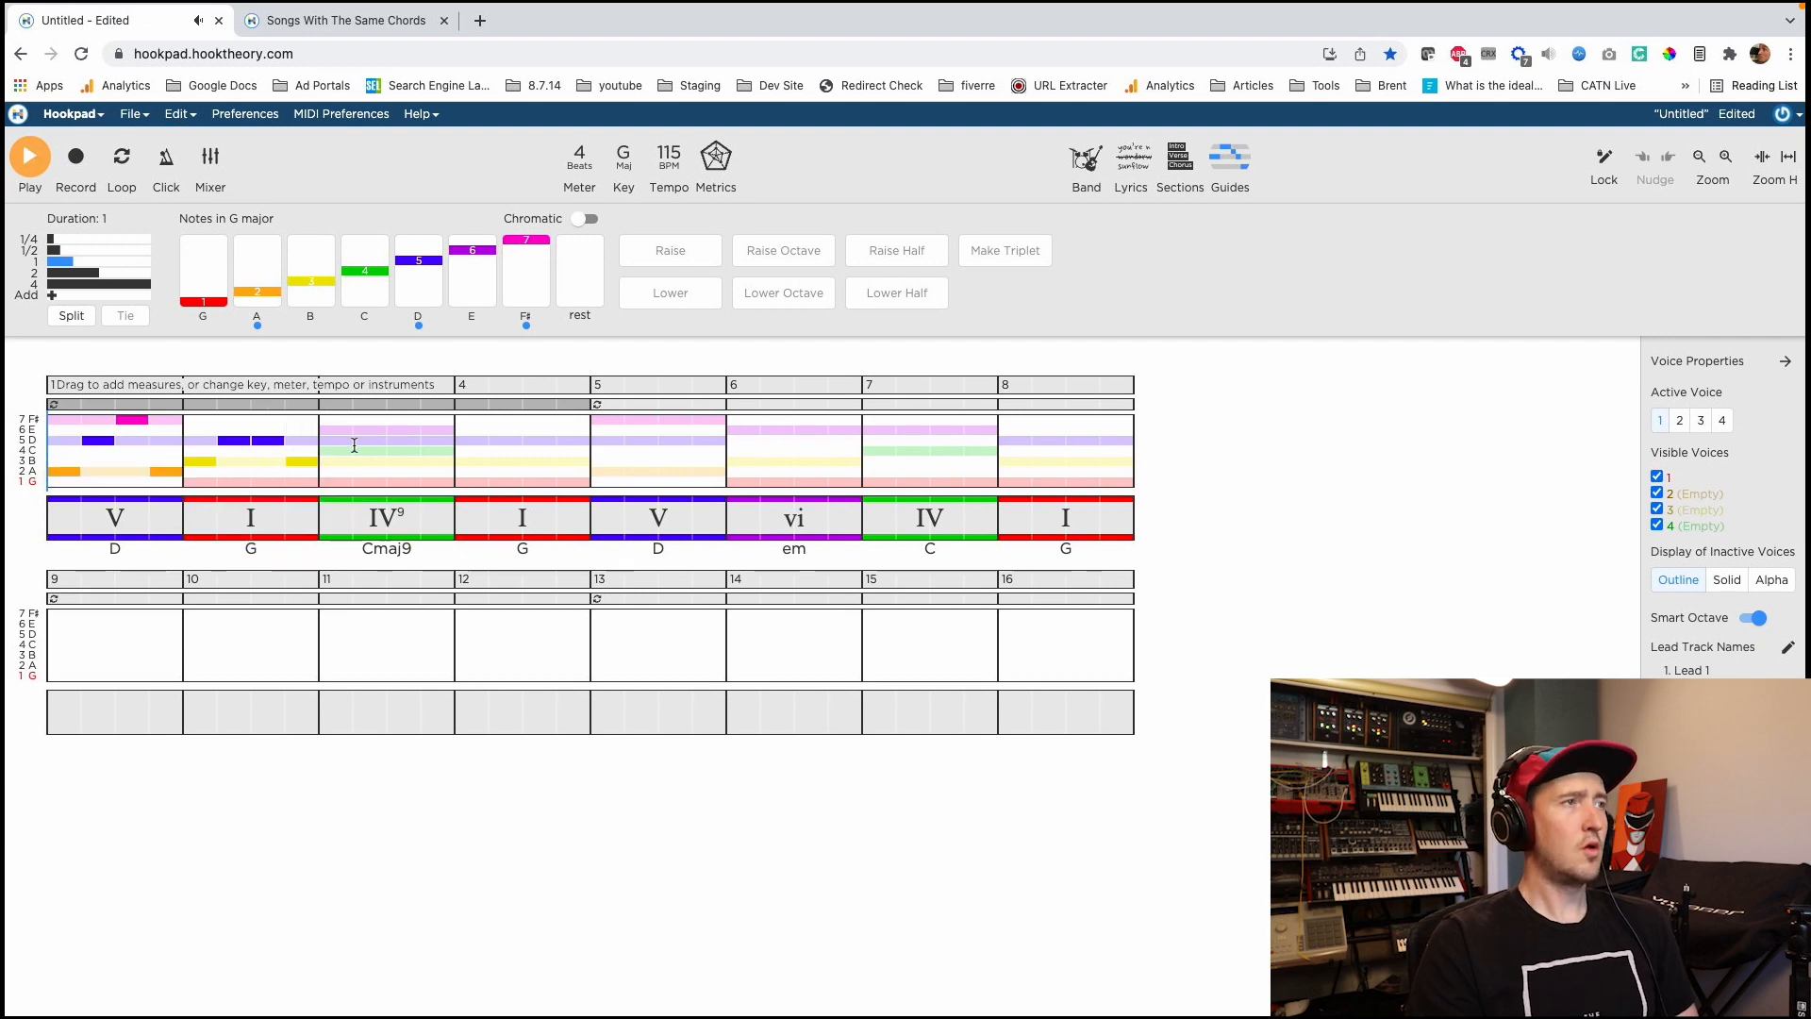
Enter melody notes C, E and D on beats 2 to 4 of measure 3, and B, D and B on those beats of measure 4.
{"action": "left_click", "coordinate": [359, 370]}
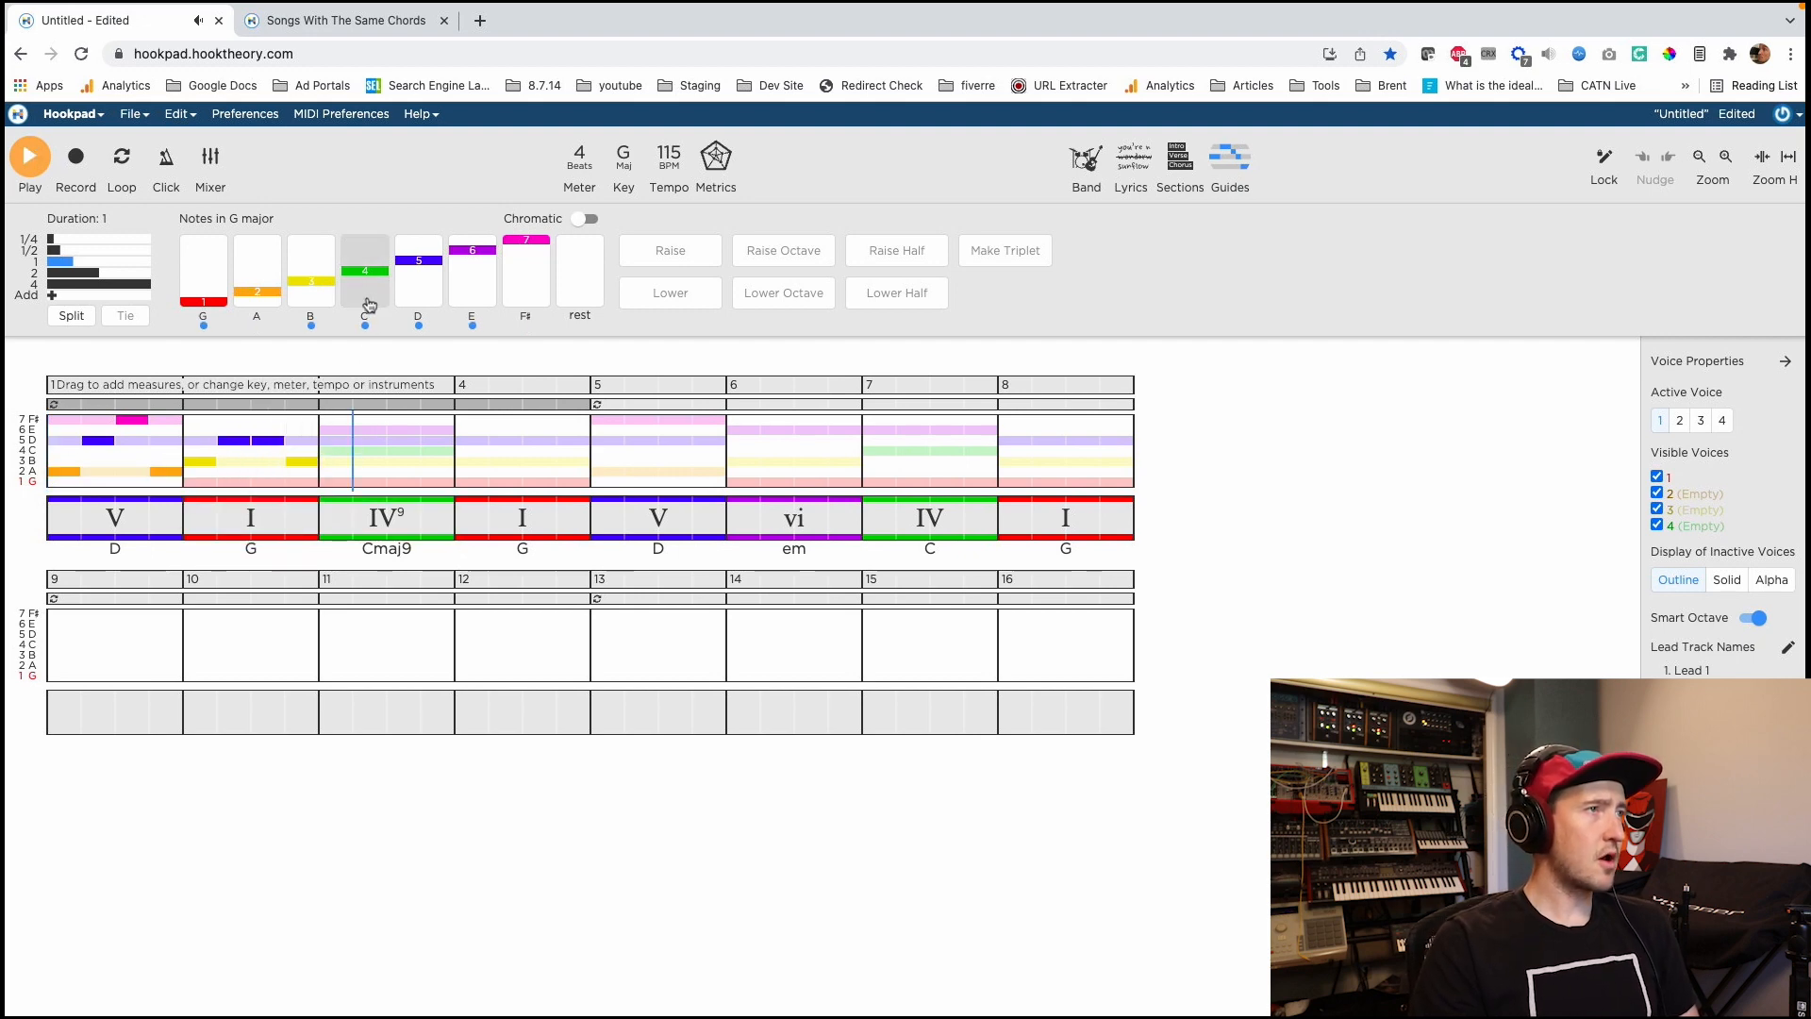
{"action": "left_click", "coordinate": [419, 283]}
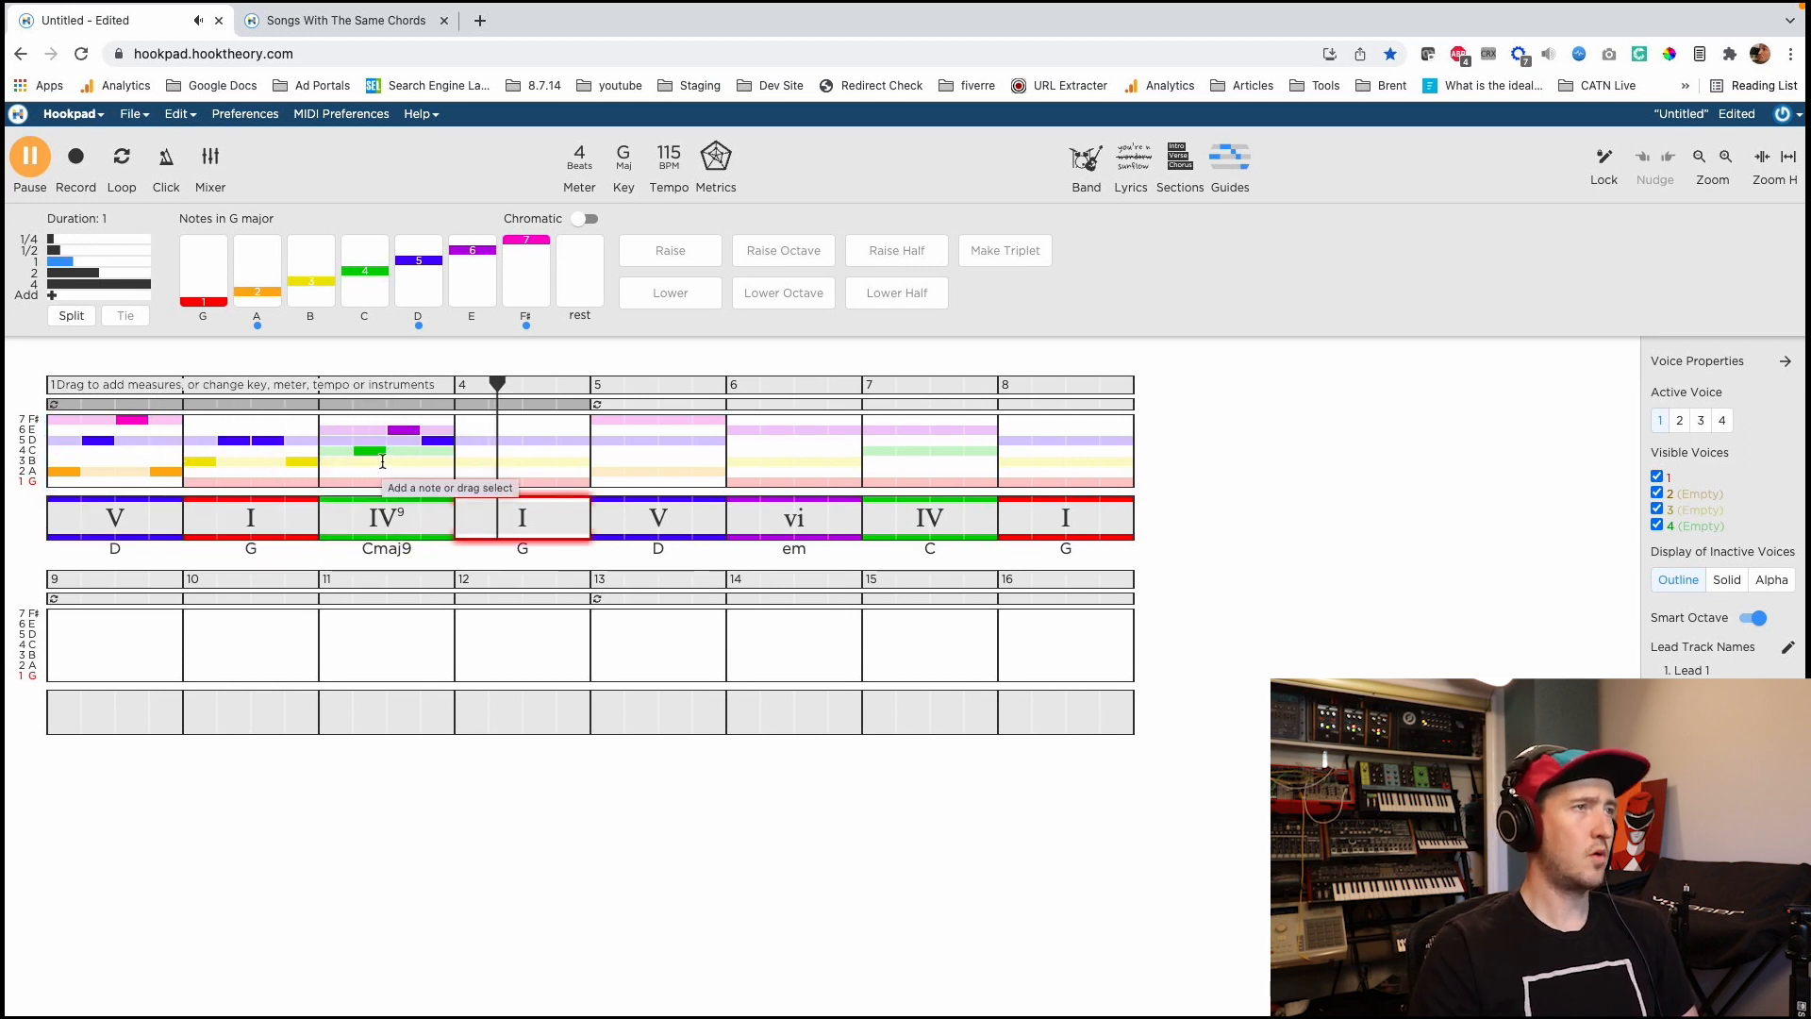
{"action": "left_click", "coordinate": [489, 451]}
{"action": "left_click", "coordinate": [310, 269]}
{"action": "left_click", "coordinate": [492, 270]}
{"action": "left_click", "coordinate": [544, 441]}
{"action": "left_click", "coordinate": [559, 463]}
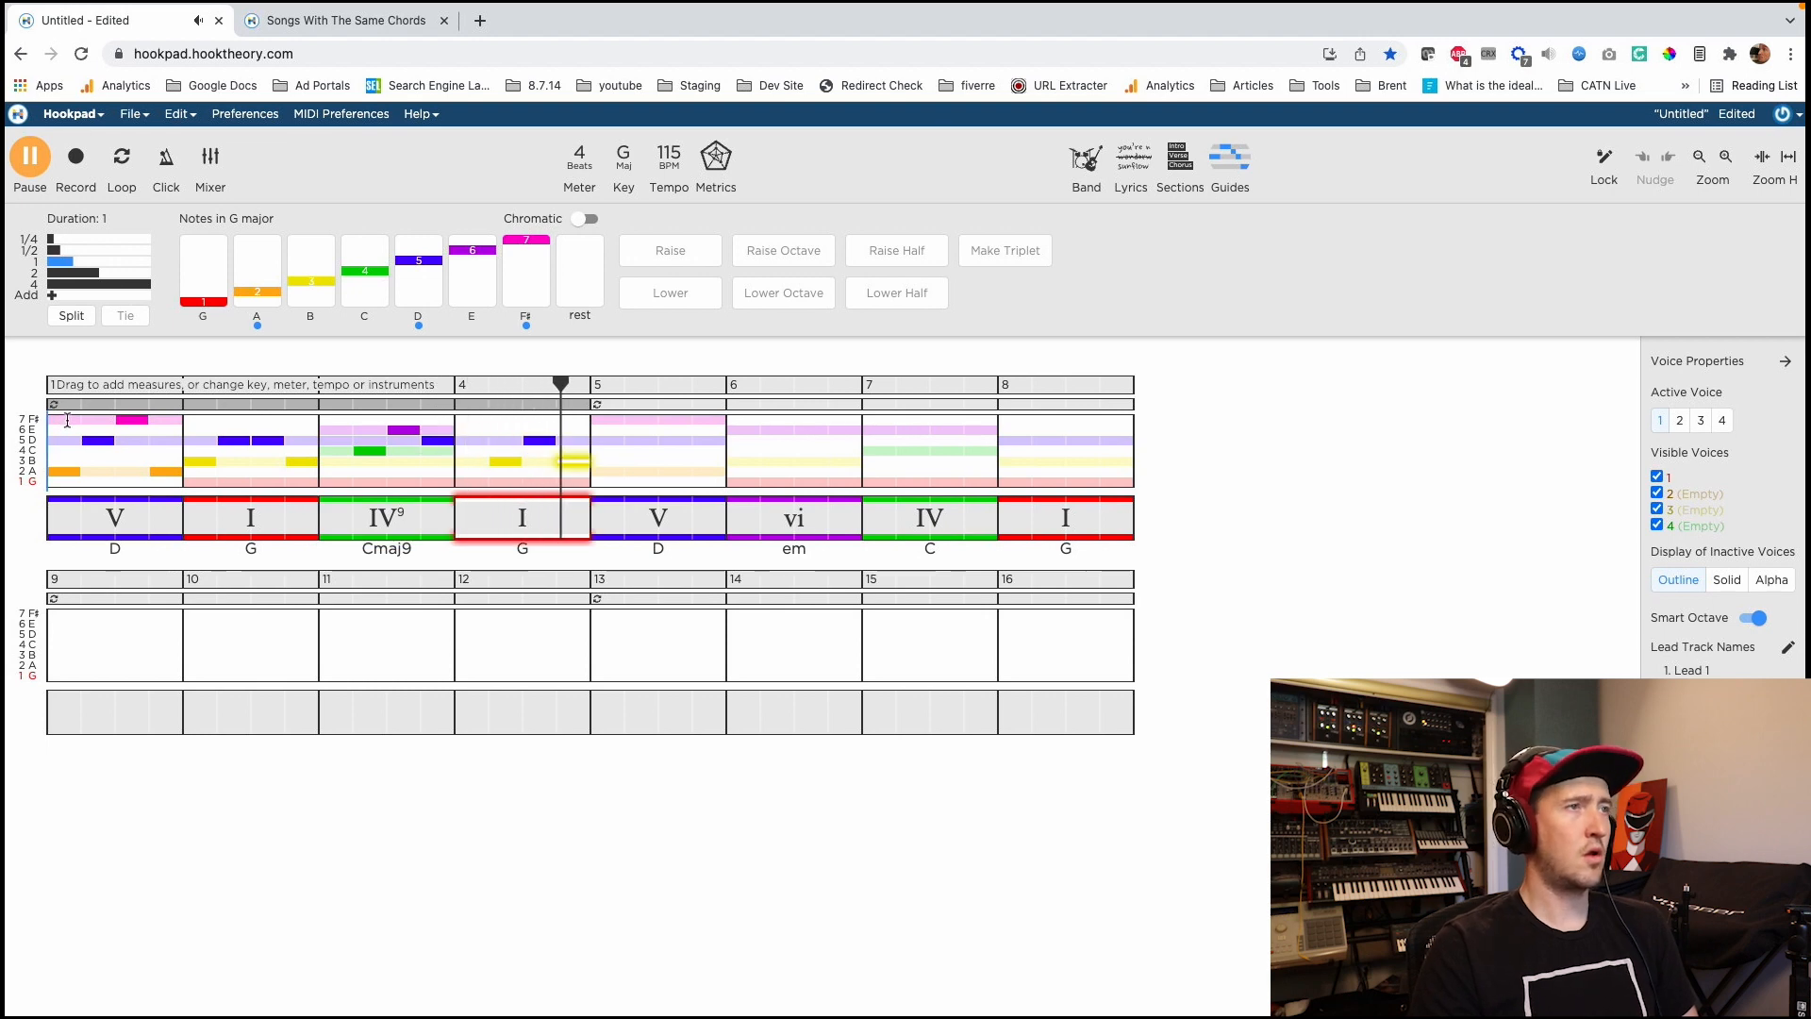
Raise the last melody notes of measures 1 and 4 to D, playing the melody after each change.
{"action": "left_click_drag", "start_coordinate": [162, 475], "coordinate": [162, 463]}
{"action": "key", "text": "space"}
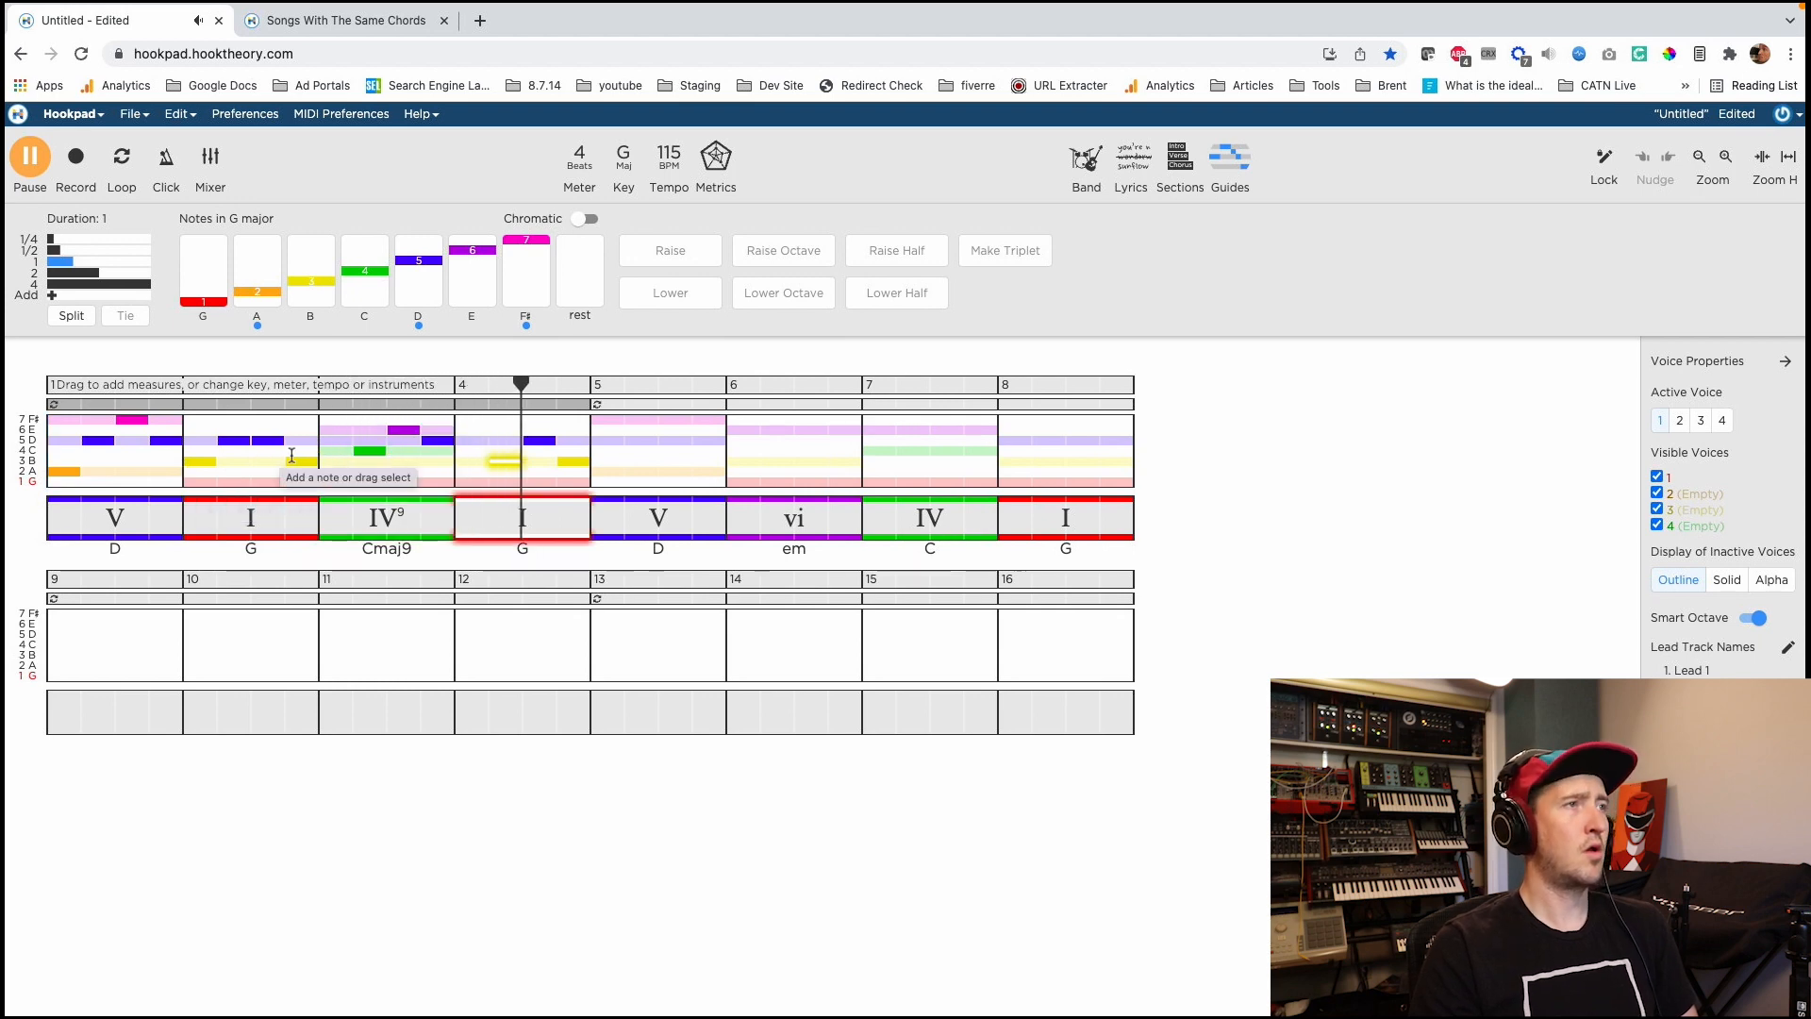
{"action": "left_click_drag", "start_coordinate": [569, 468], "coordinate": [567, 456]}
{"action": "key", "text": "space"}
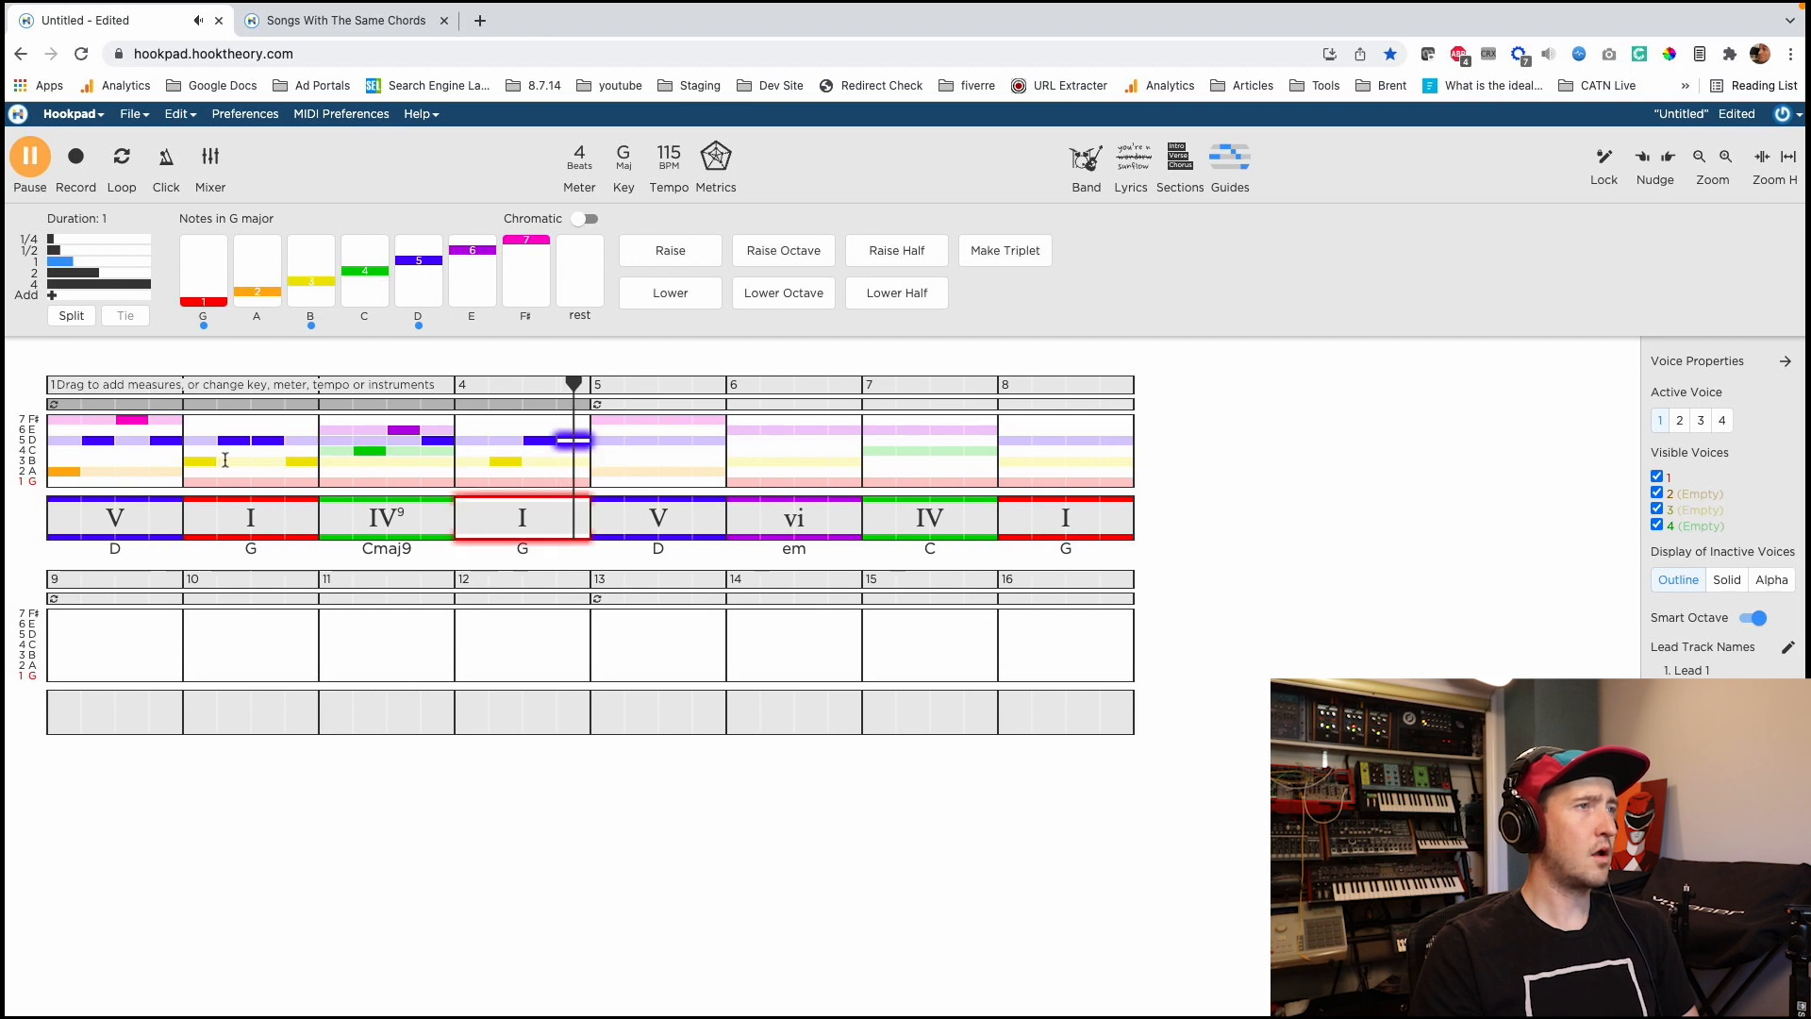
{"action": "key", "text": "space"}
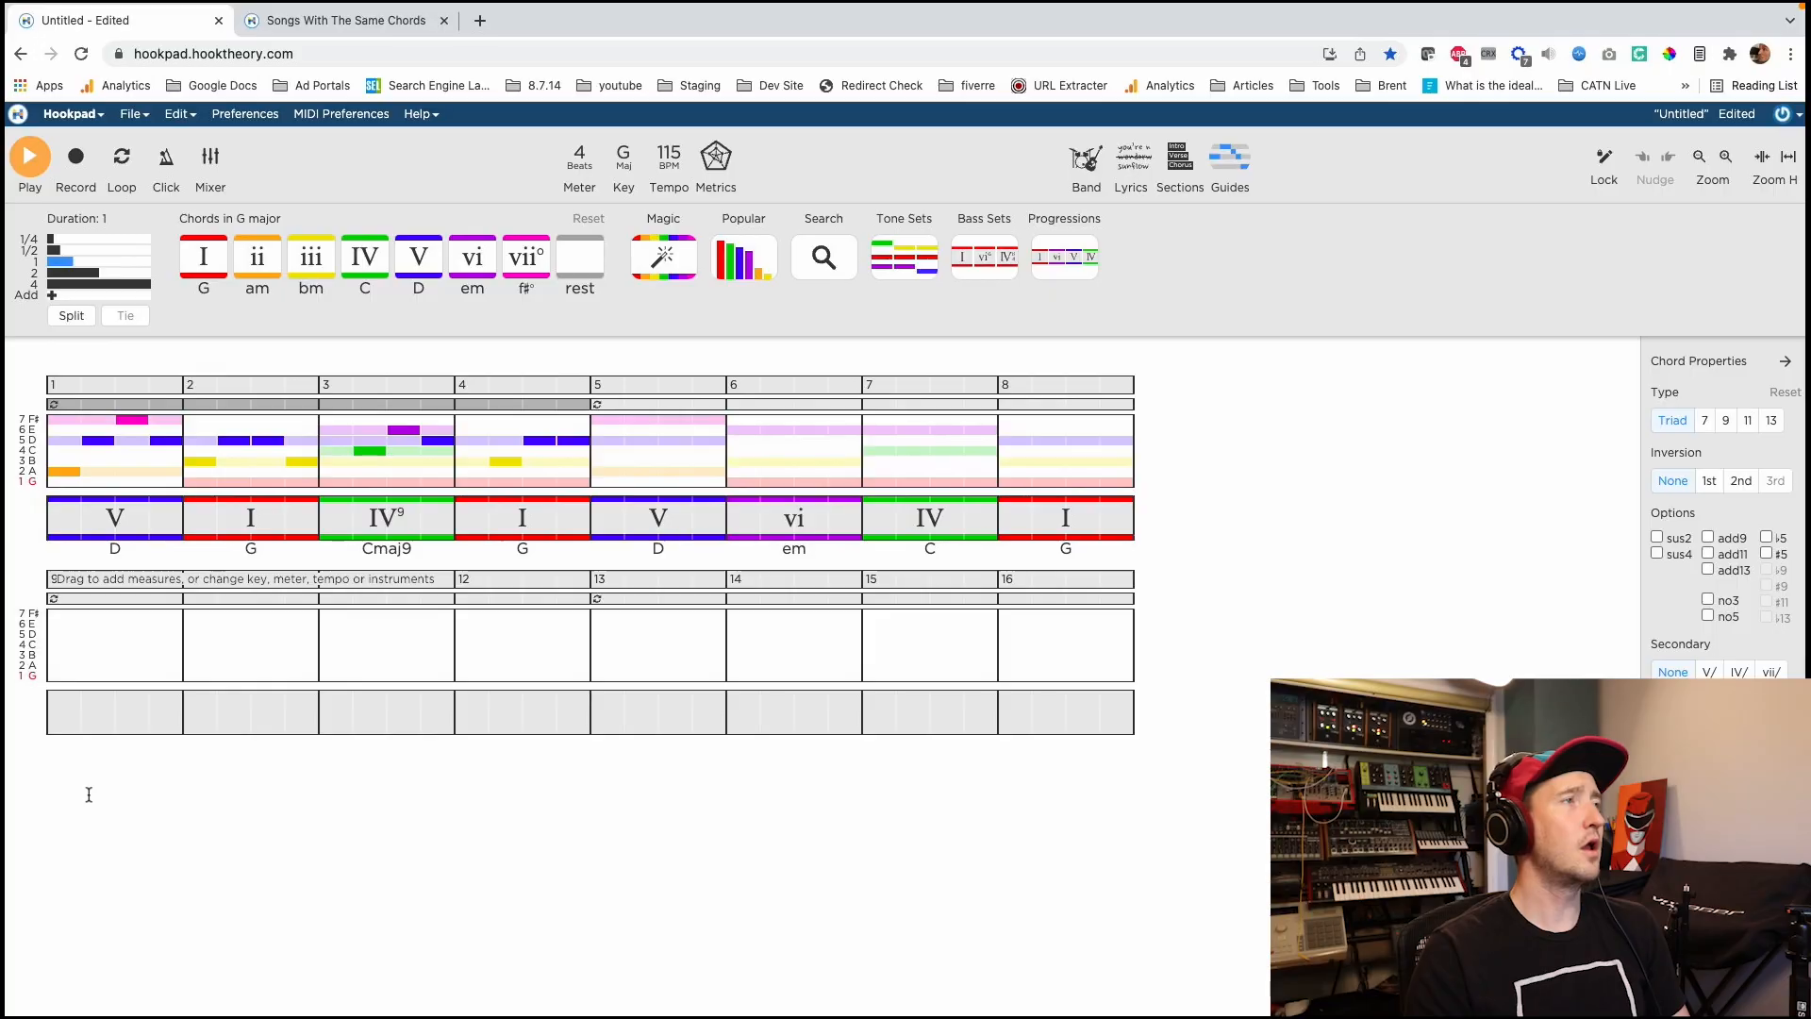
Export the song as a MIDI file.
{"action": "left_click", "coordinate": [133, 114]}
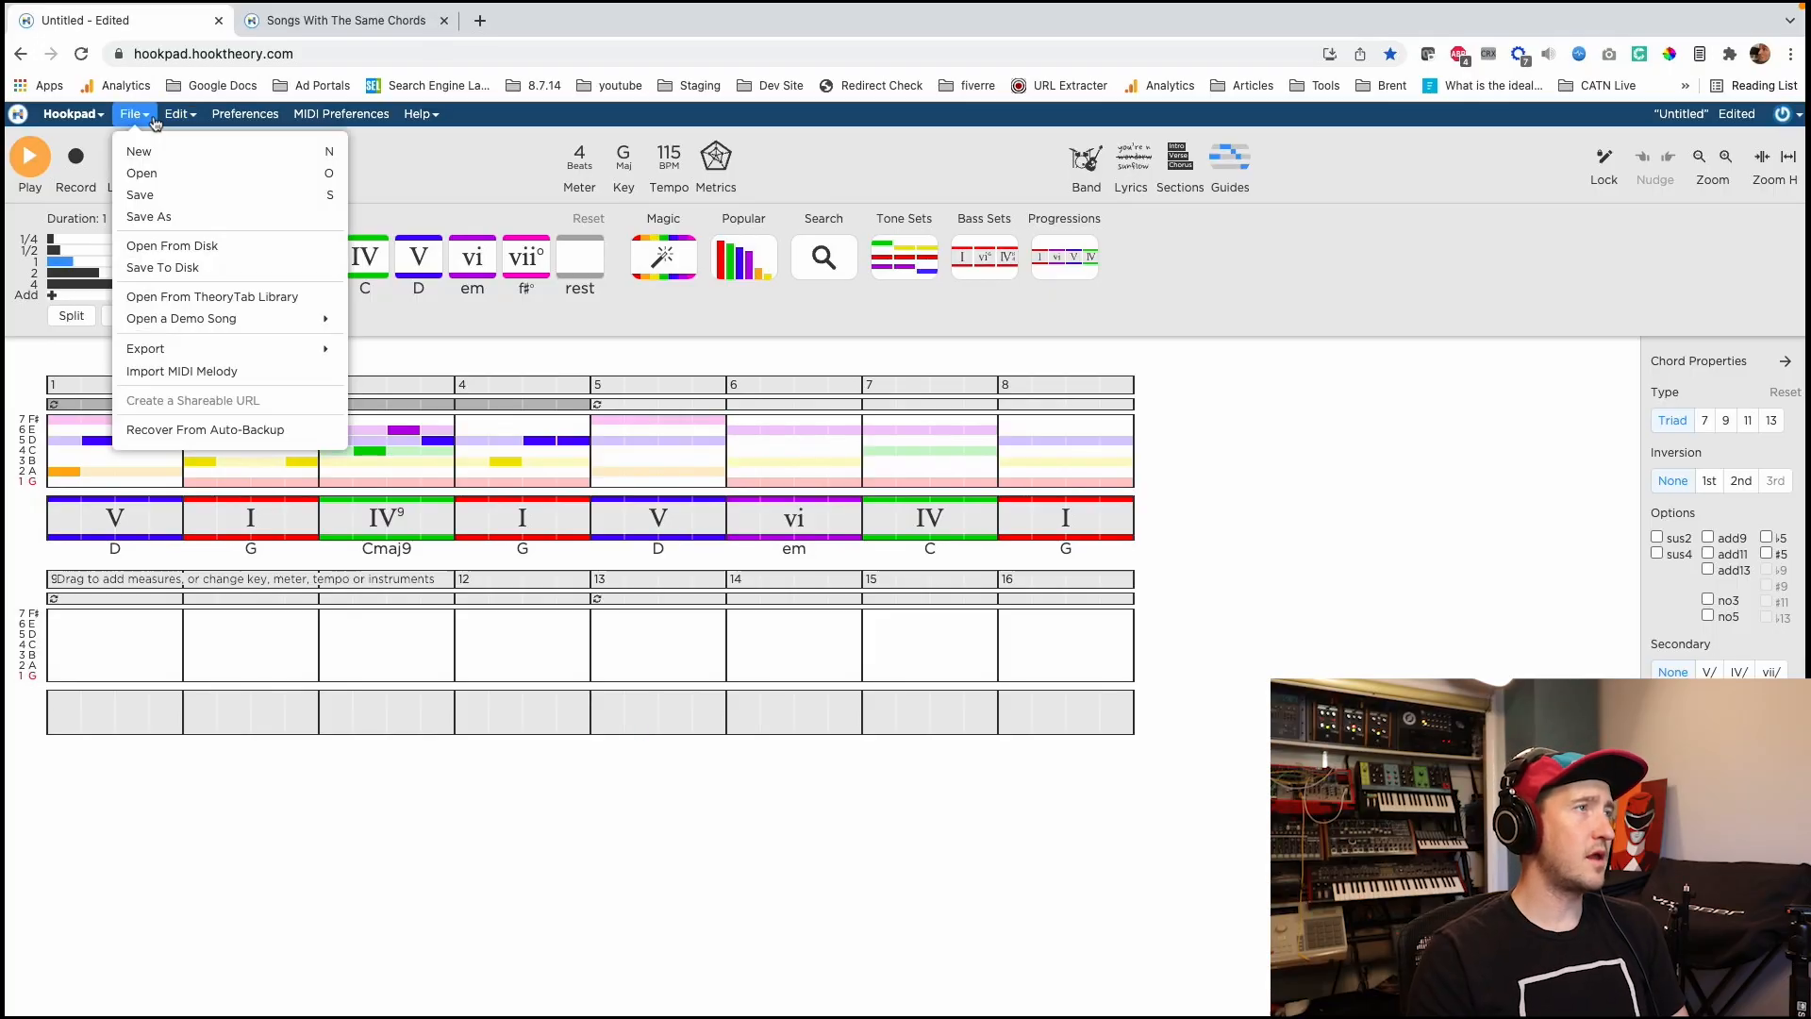
{"action": "mouse_move", "coordinate": [225, 360]}
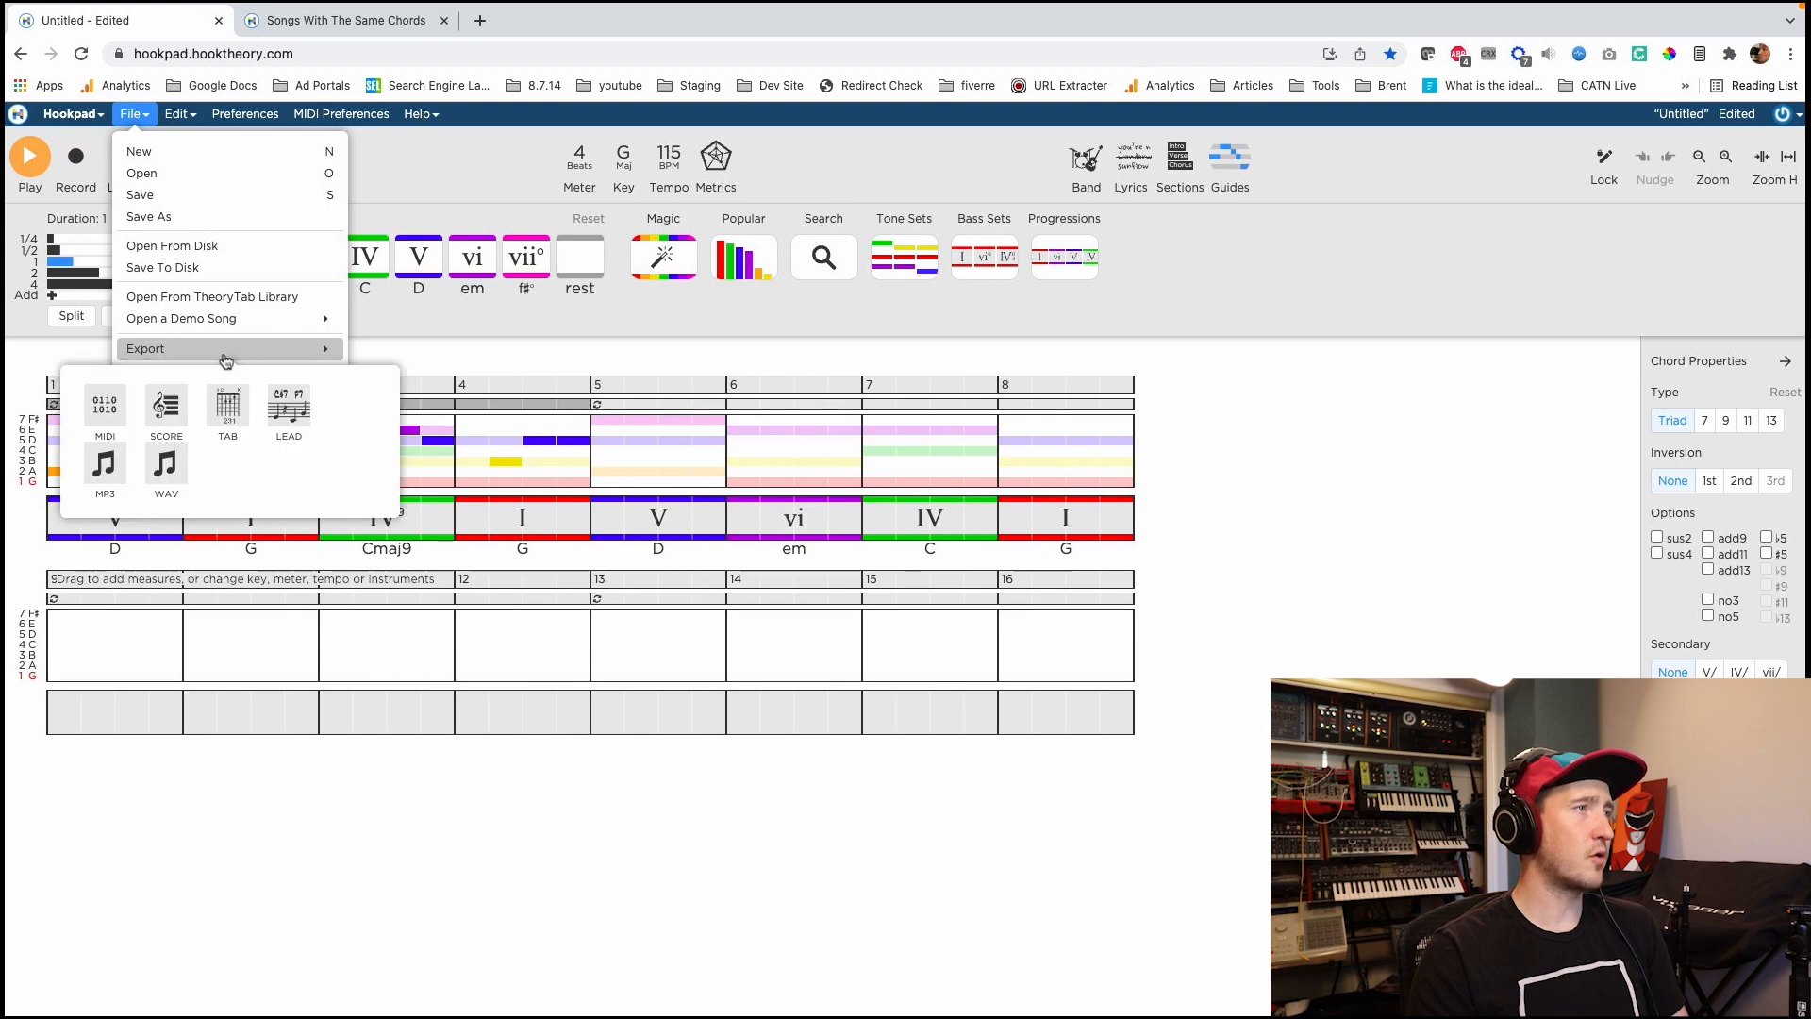
{"action": "left_click", "coordinate": [106, 405]}
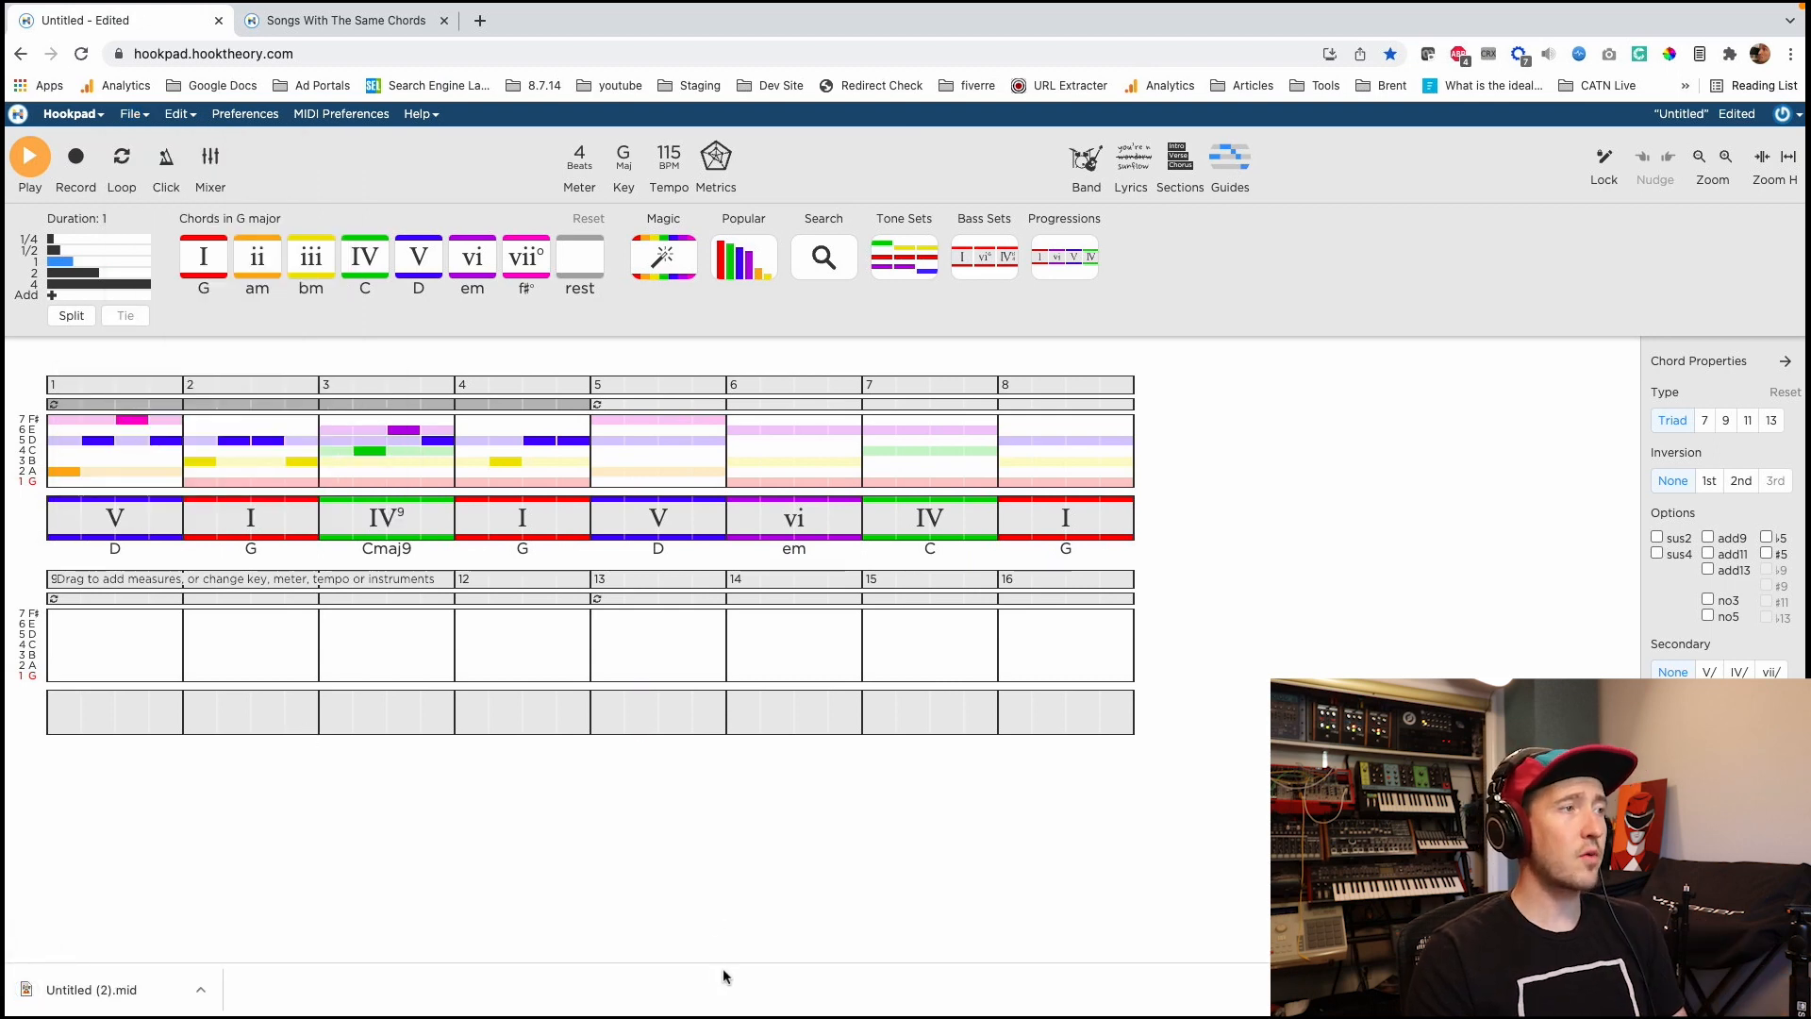
Switch to Ableton Live and import Untitled (2).mid from Downloads at bar 17 of the arrangement, declining its tempo and time signature data.
{"action": "mouse_move", "coordinate": [14, 3]}
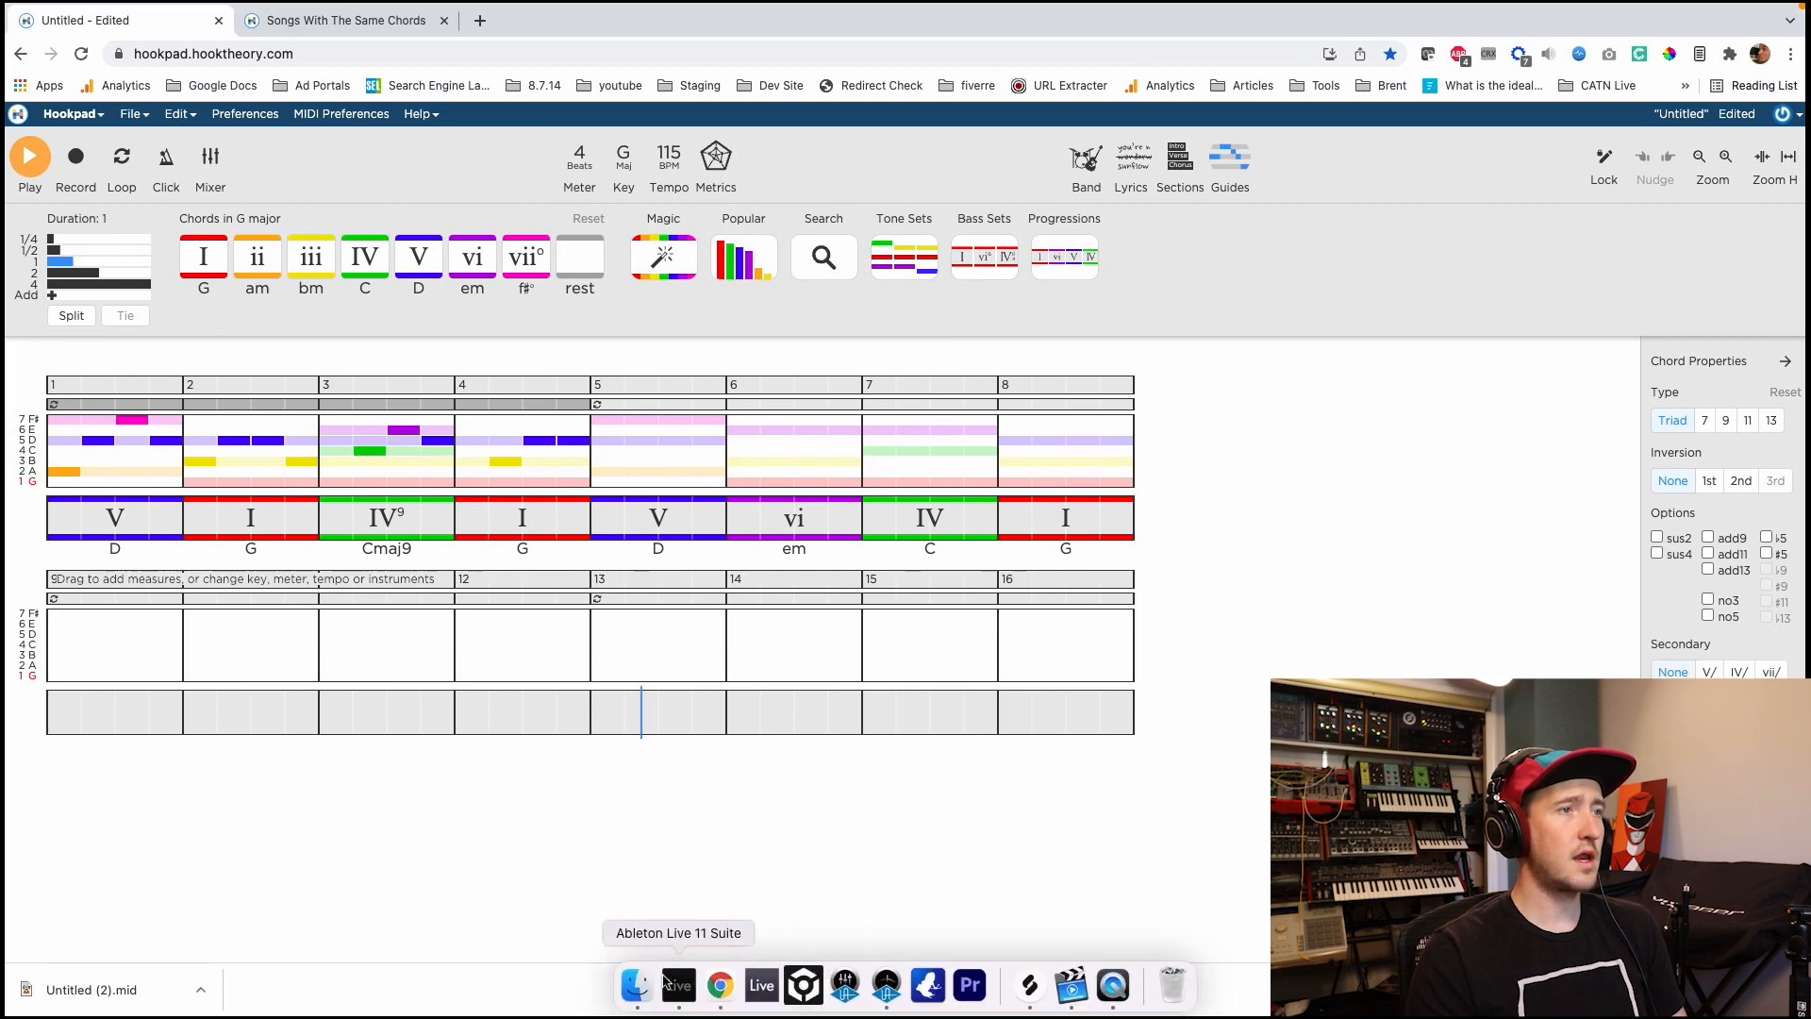
{"action": "left_click", "coordinate": [666, 977]}
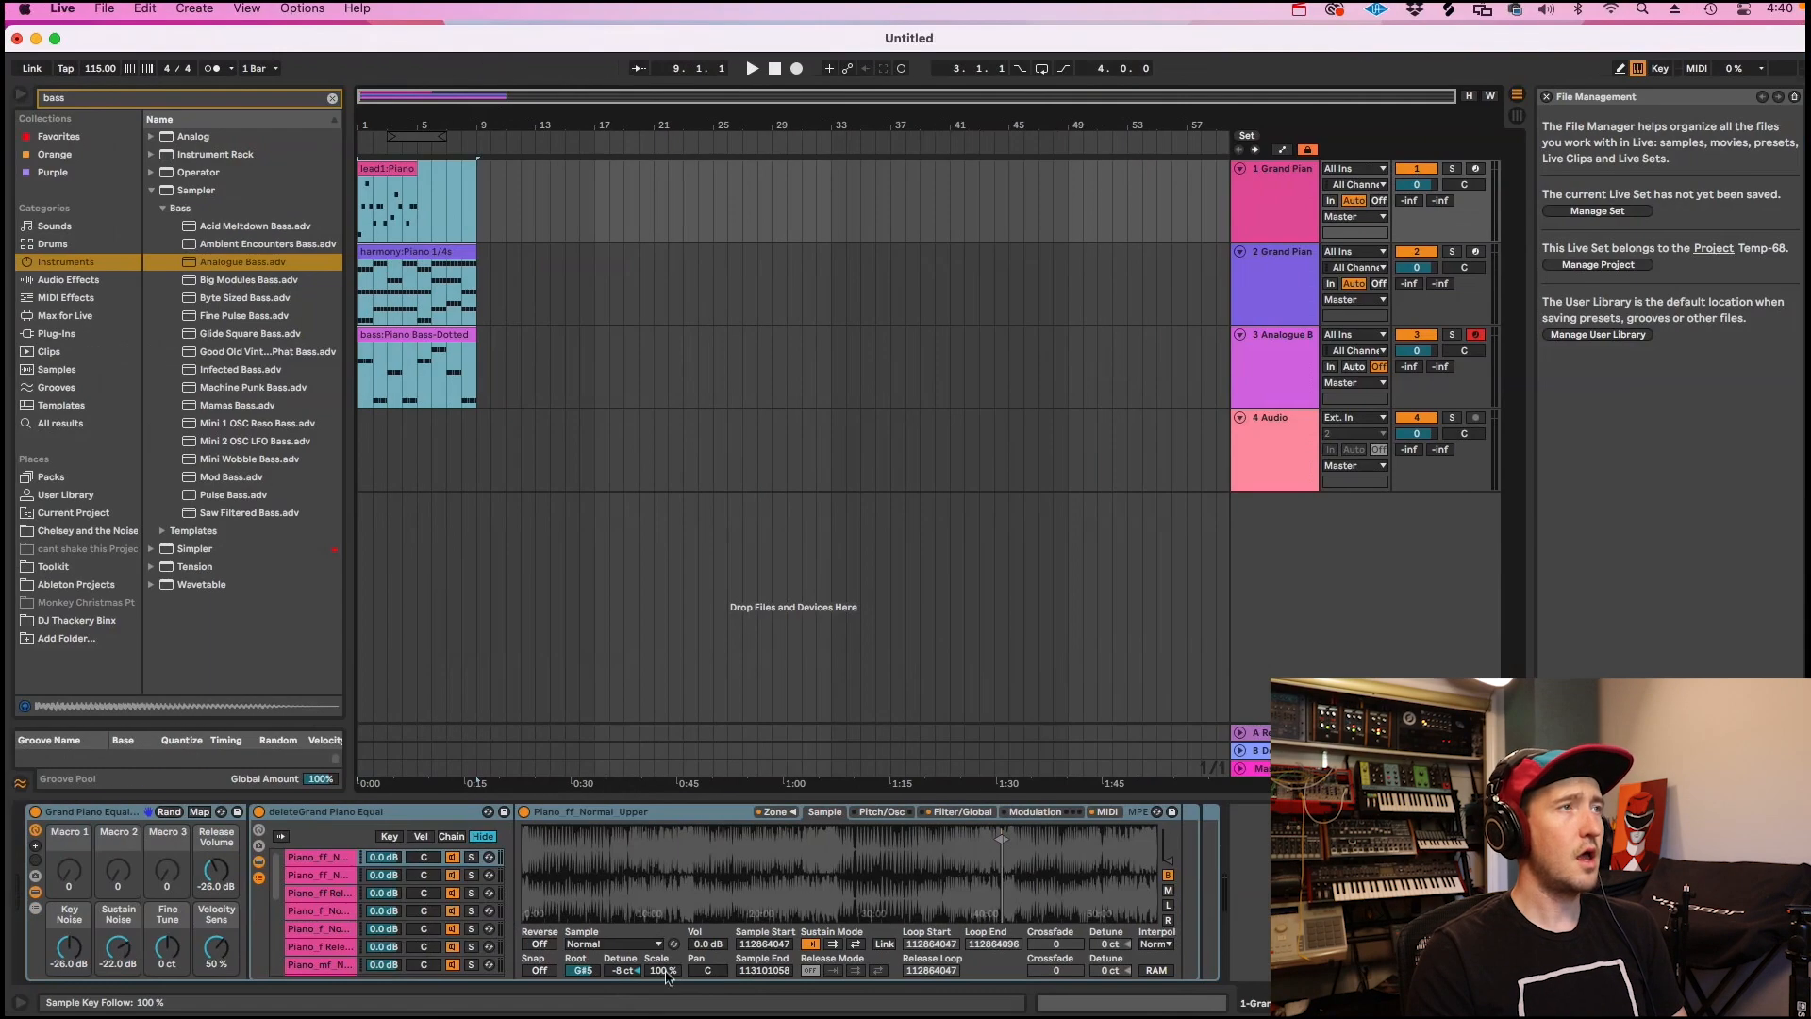
{"action": "left_click", "coordinate": [526, 351]}
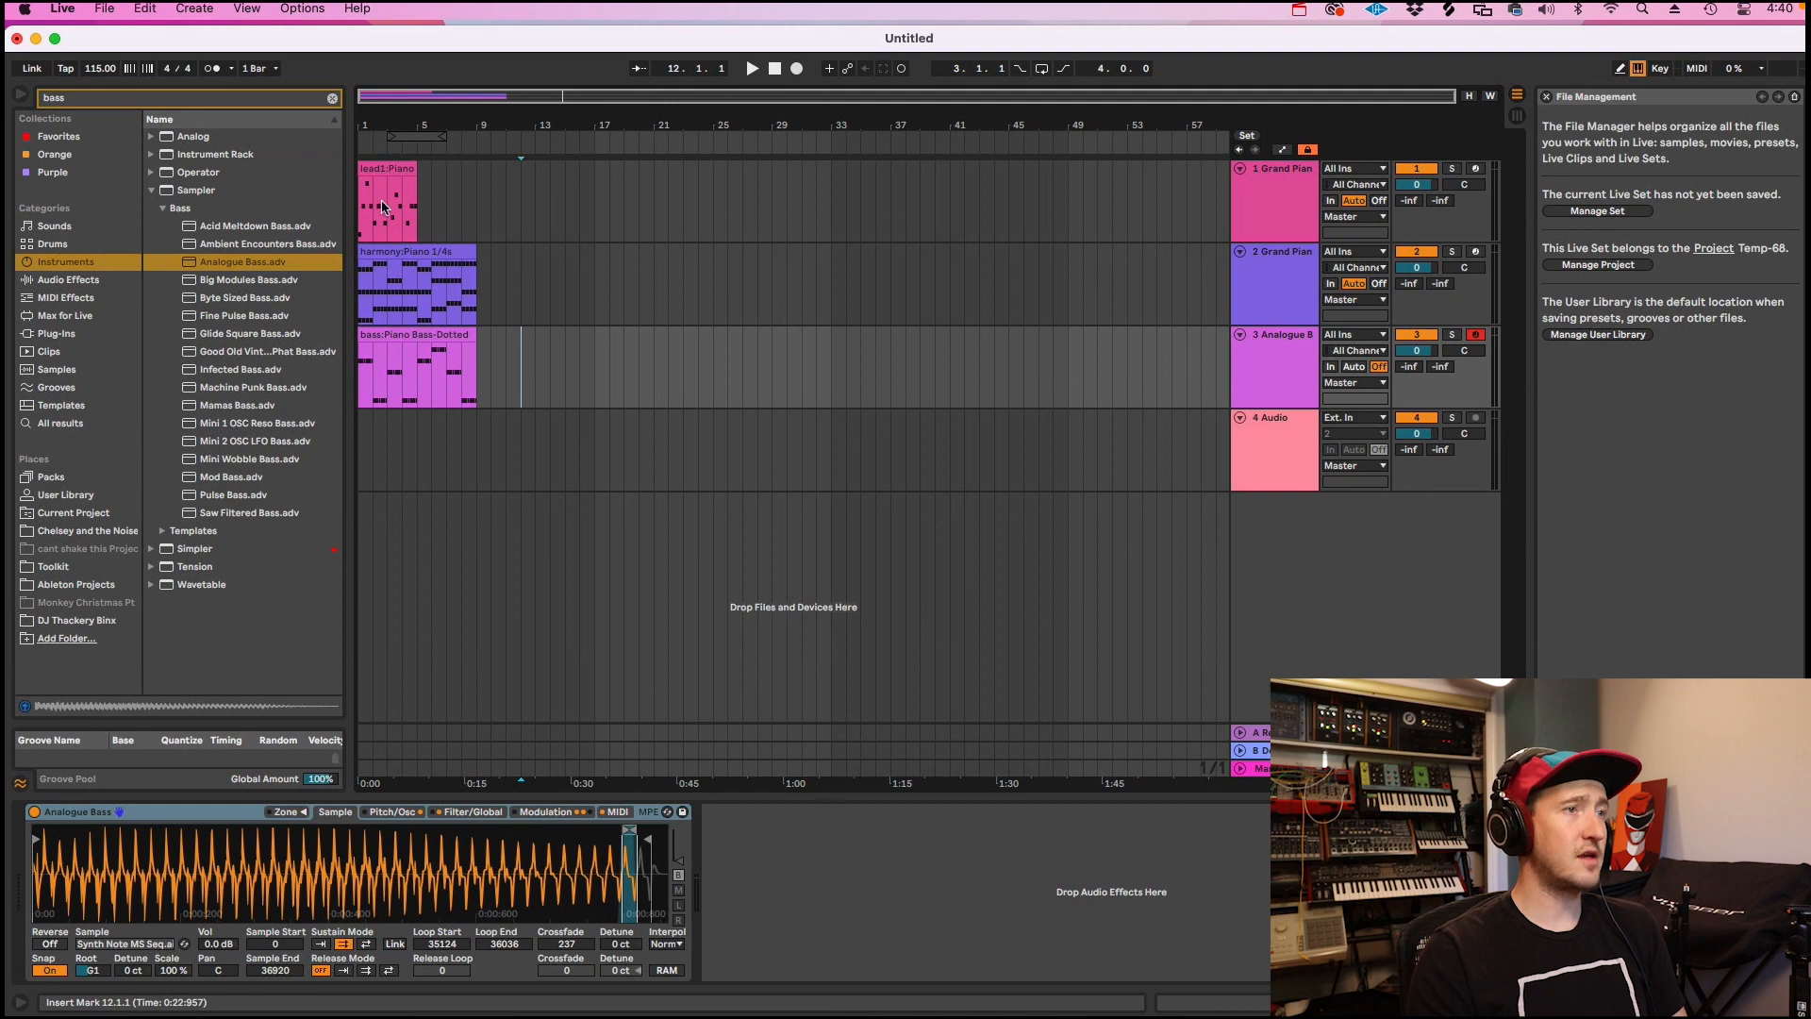
{"action": "left_click", "coordinate": [666, 981]}
{"action": "left_click_drag", "start_coordinate": [1058, 438], "coordinate": [592, 224]}
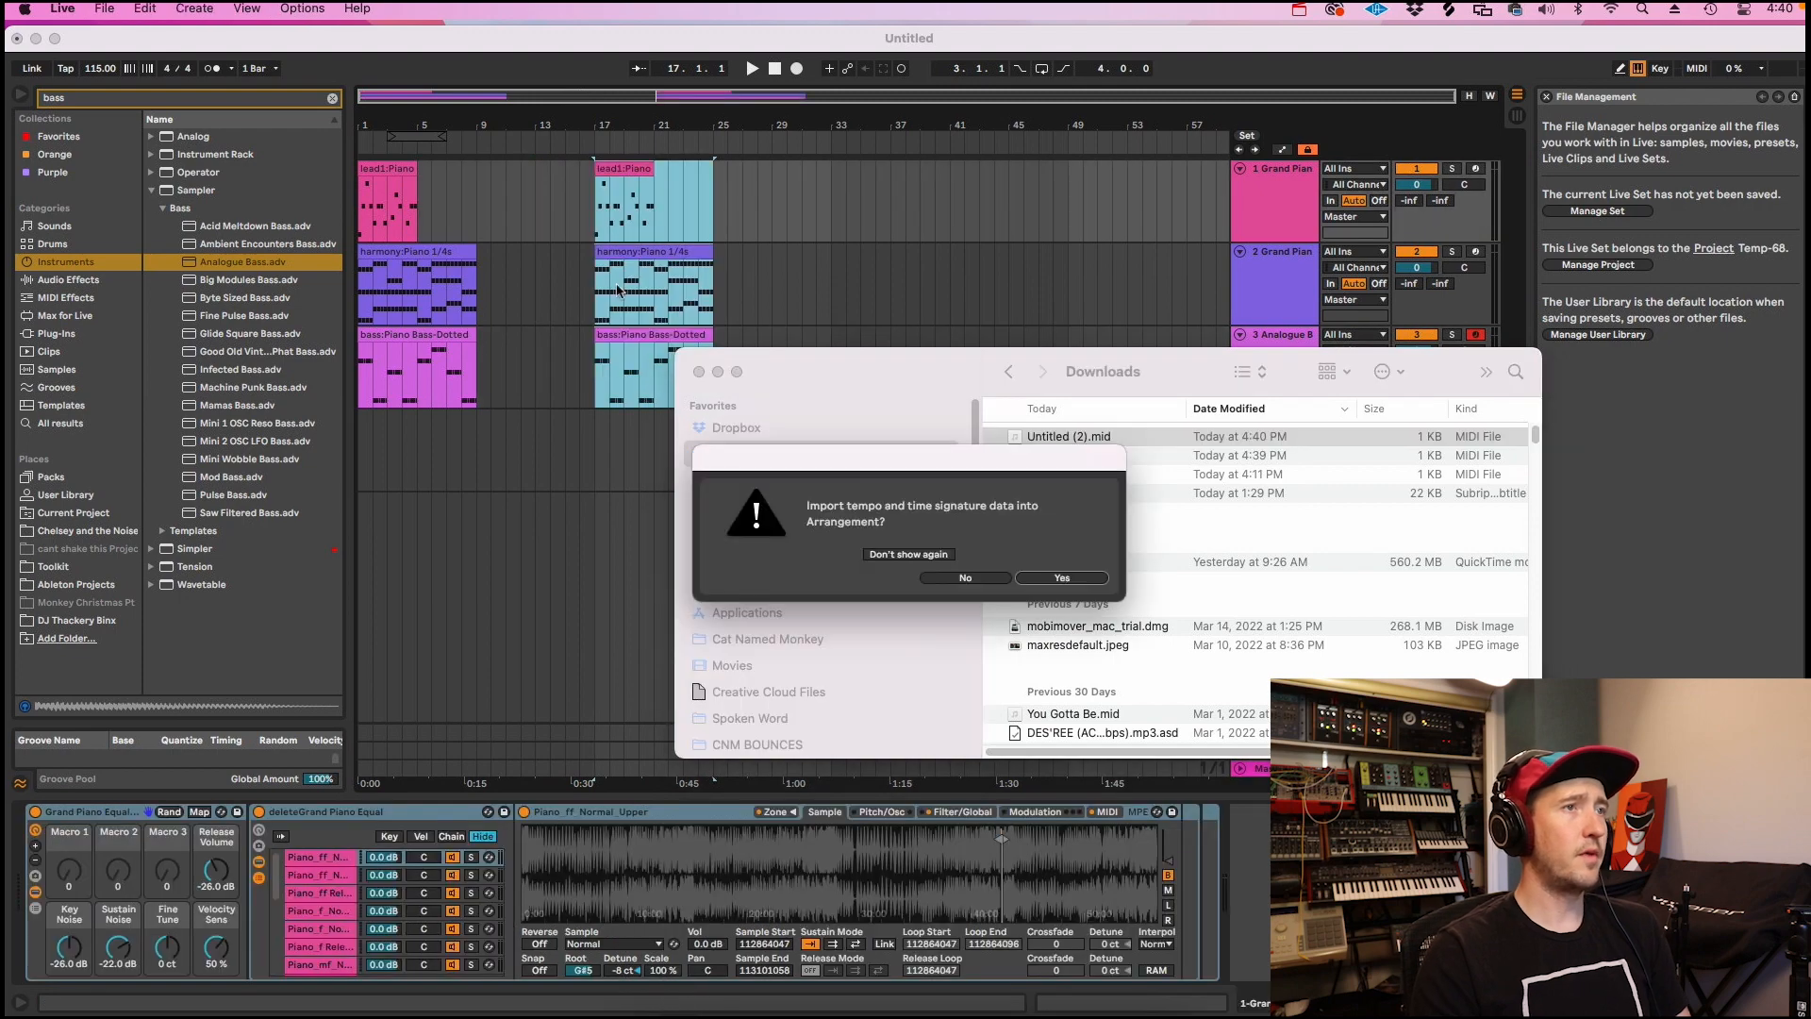
{"action": "left_click", "coordinate": [967, 578]}
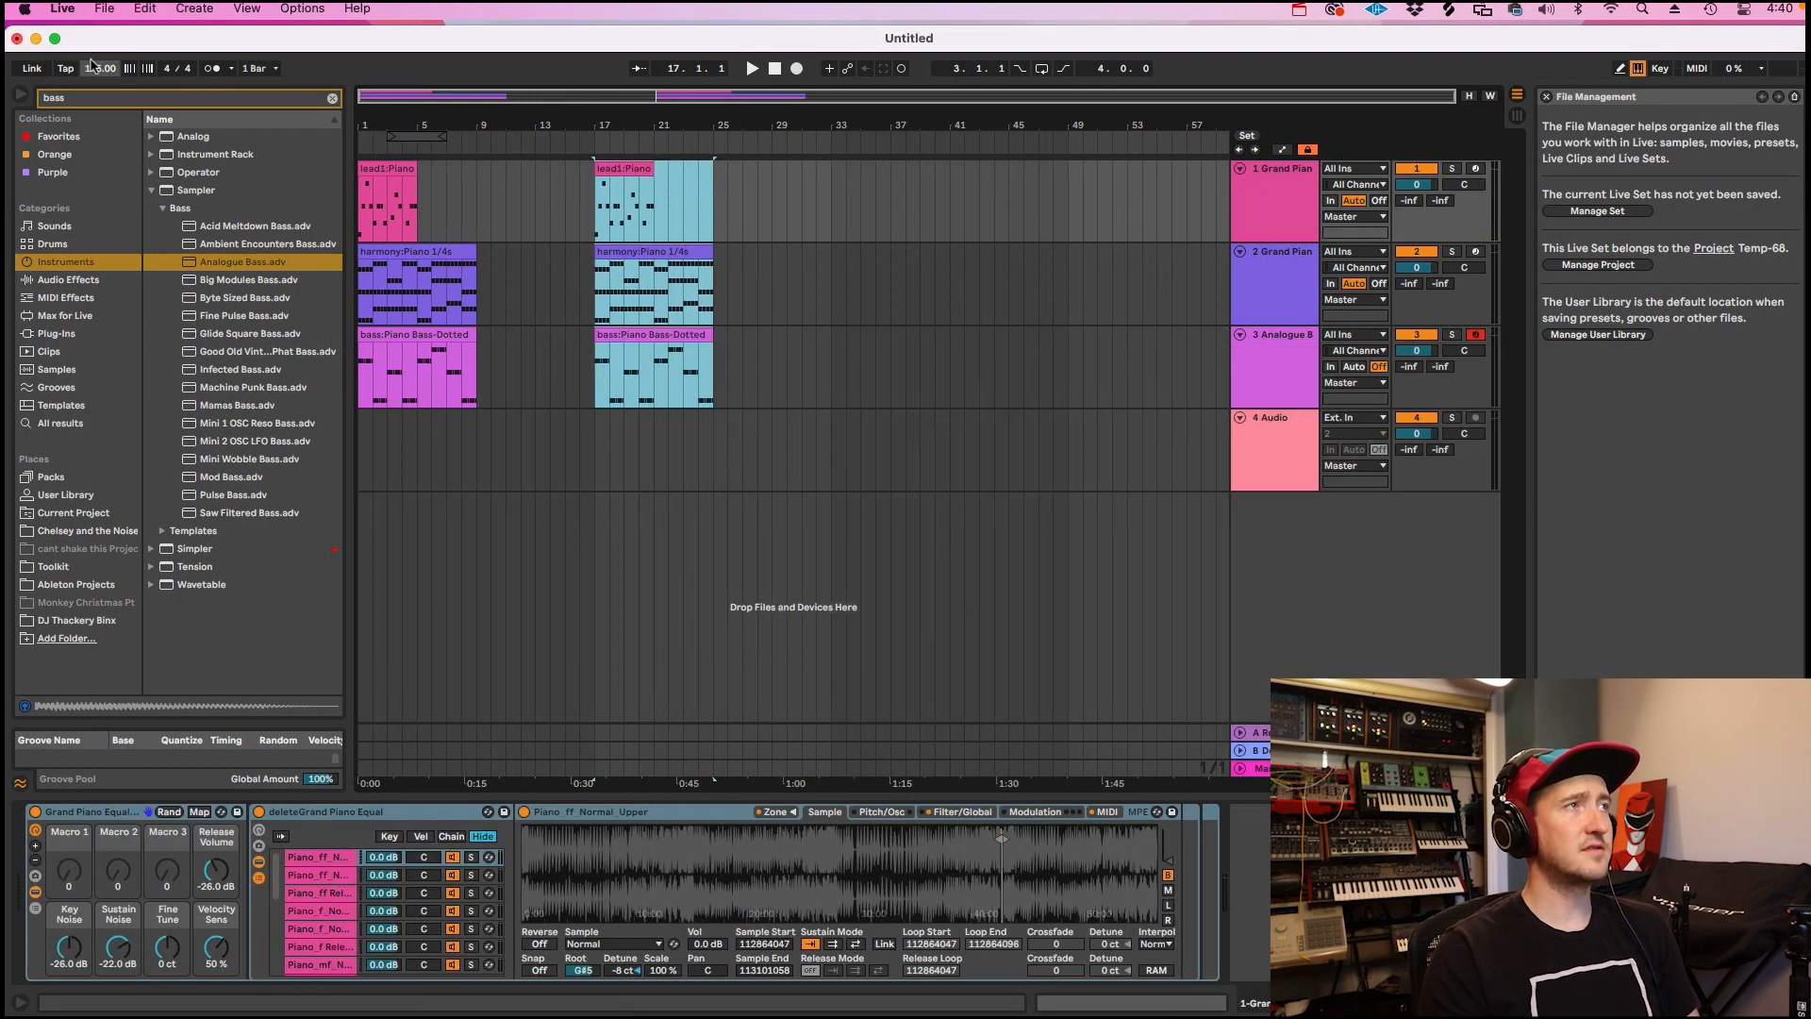
Review the instruments on the lead, harmony and bass tracks, and play the arrangement from bar 1.
{"action": "left_click", "coordinate": [387, 169]}
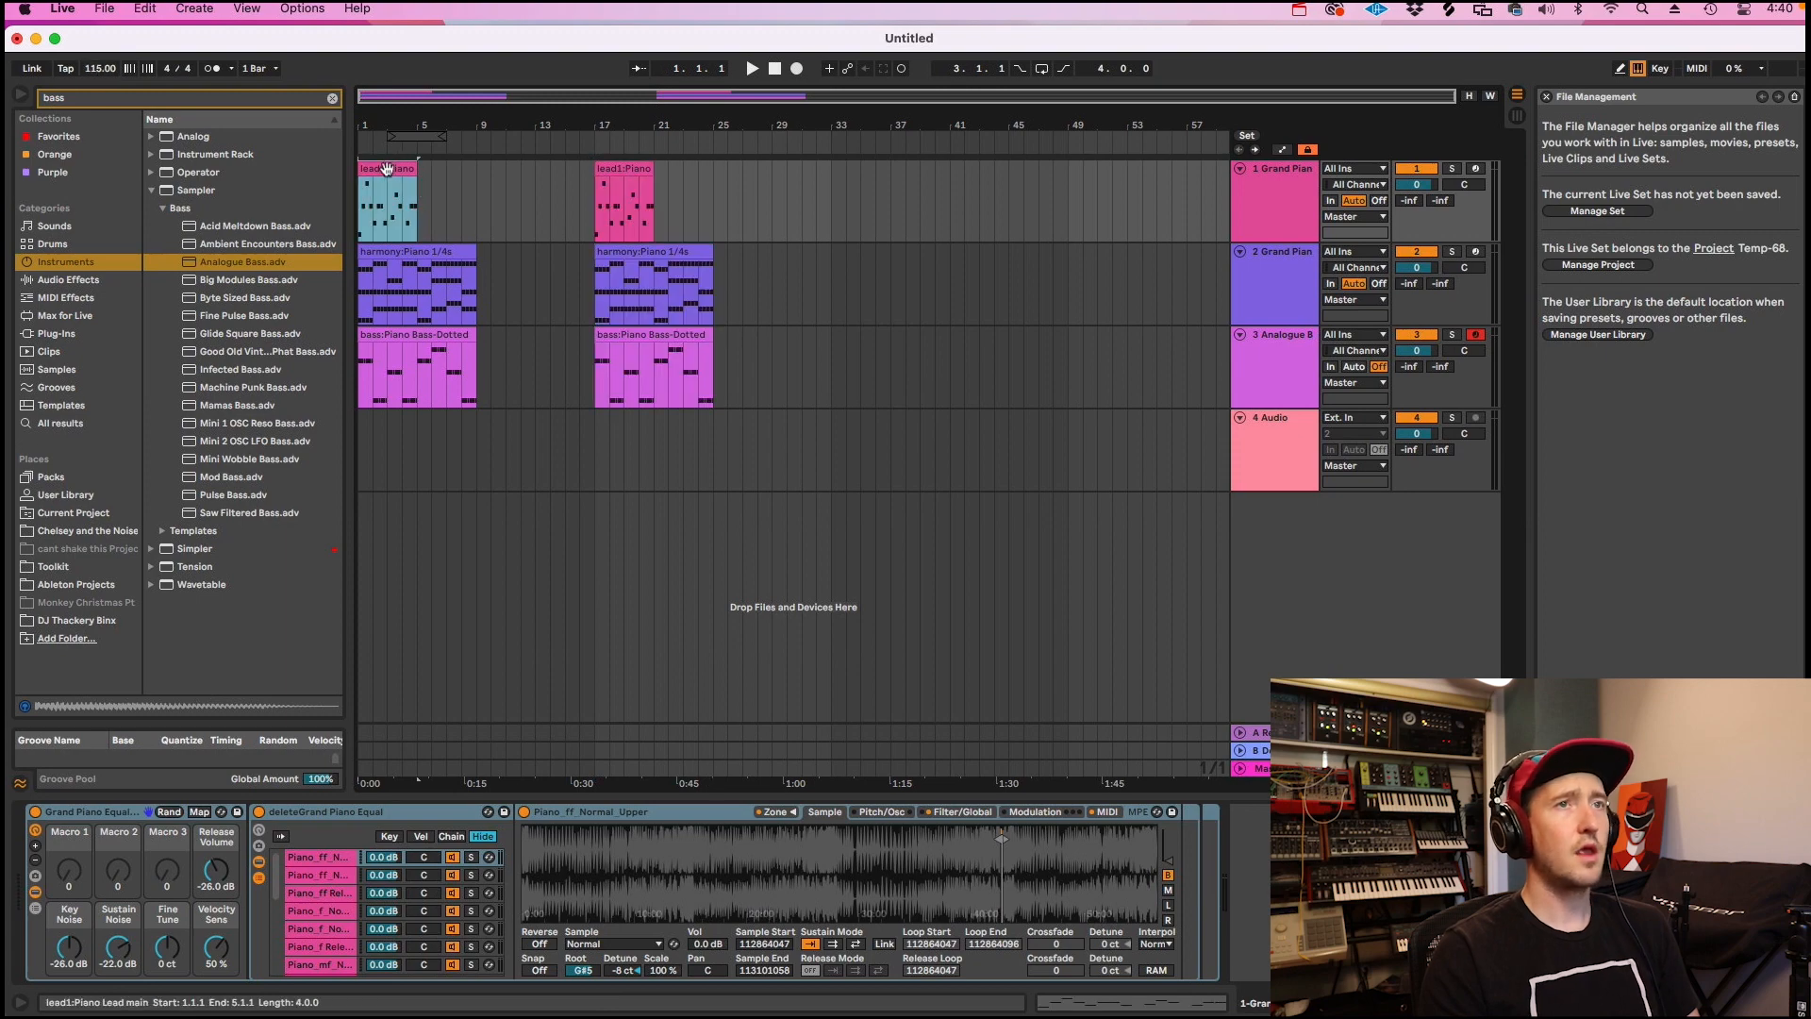
{"action": "left_click", "coordinate": [1263, 189]}
{"action": "left_click", "coordinate": [1276, 255]}
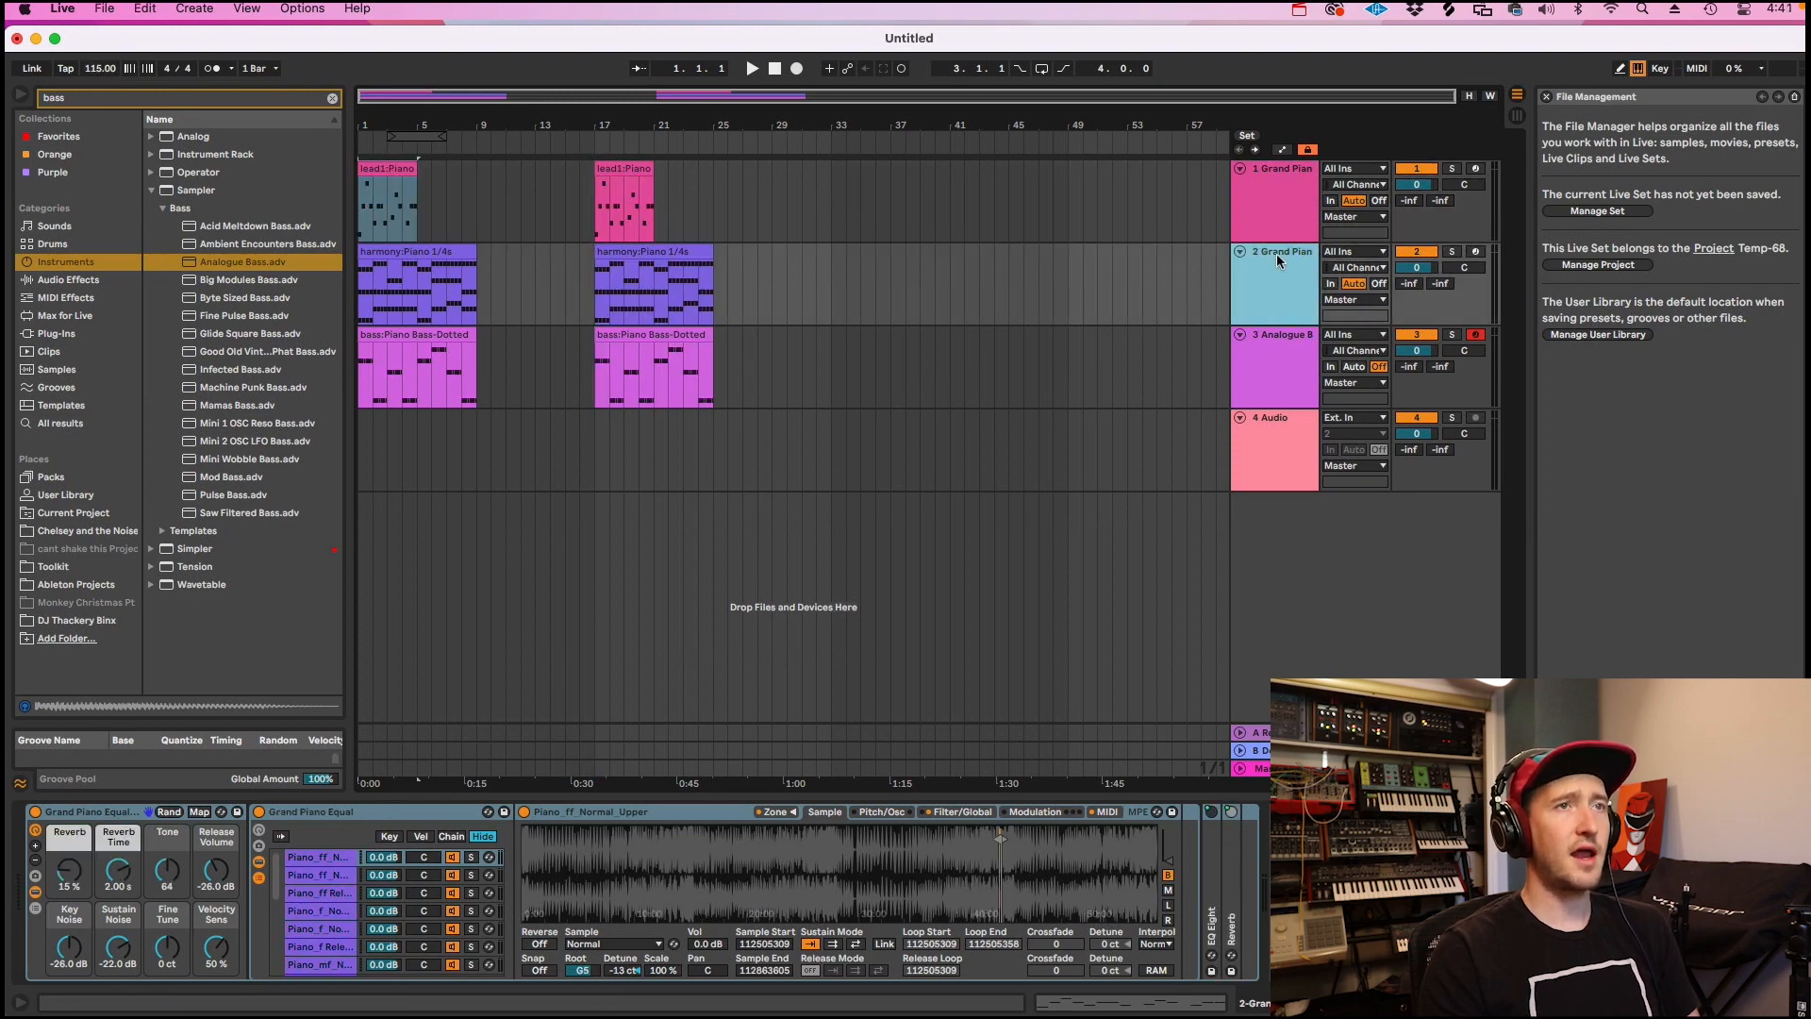
{"action": "left_click", "coordinate": [1281, 346]}
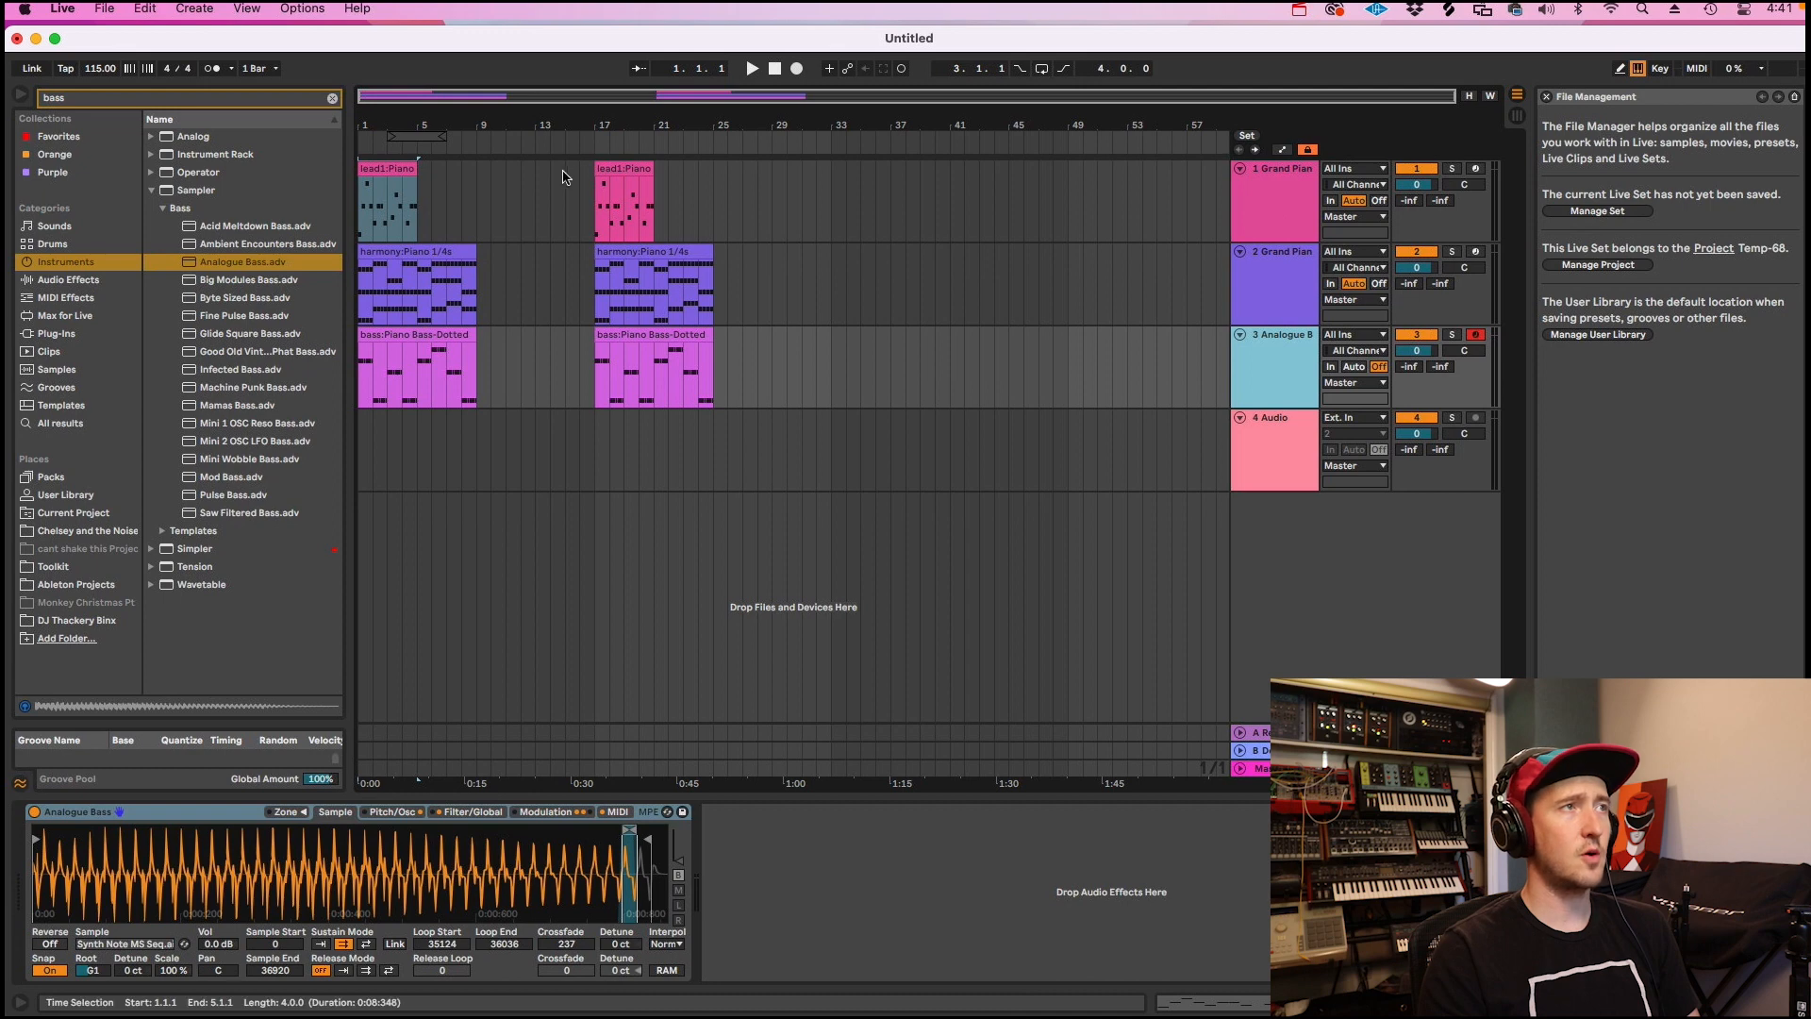
{"action": "left_click", "coordinate": [407, 164]}
{"action": "key", "text": "space"}
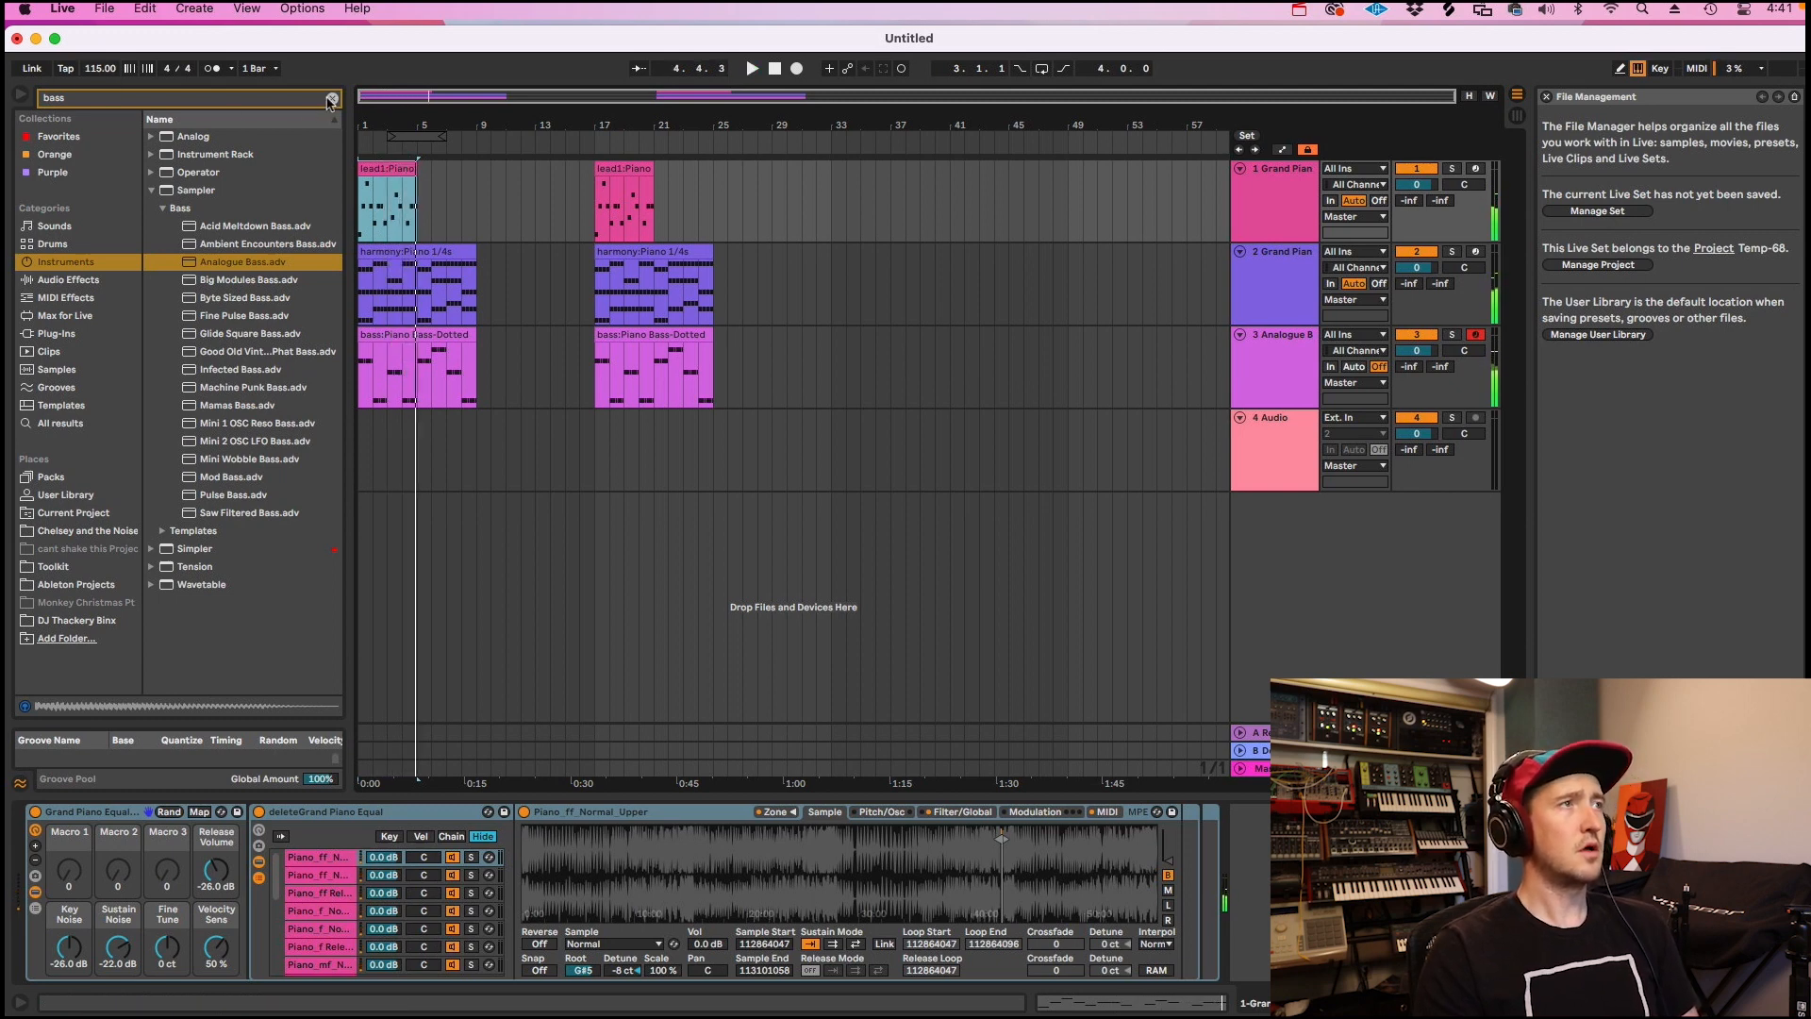
Set the tempo to 128 BPM and duplicate the first lead clip directly after itself, starting at bar 5.
{"action": "left_click", "coordinate": [89, 70]}
{"action": "type", "text": "128"}
{"action": "key", "text": "Return"}
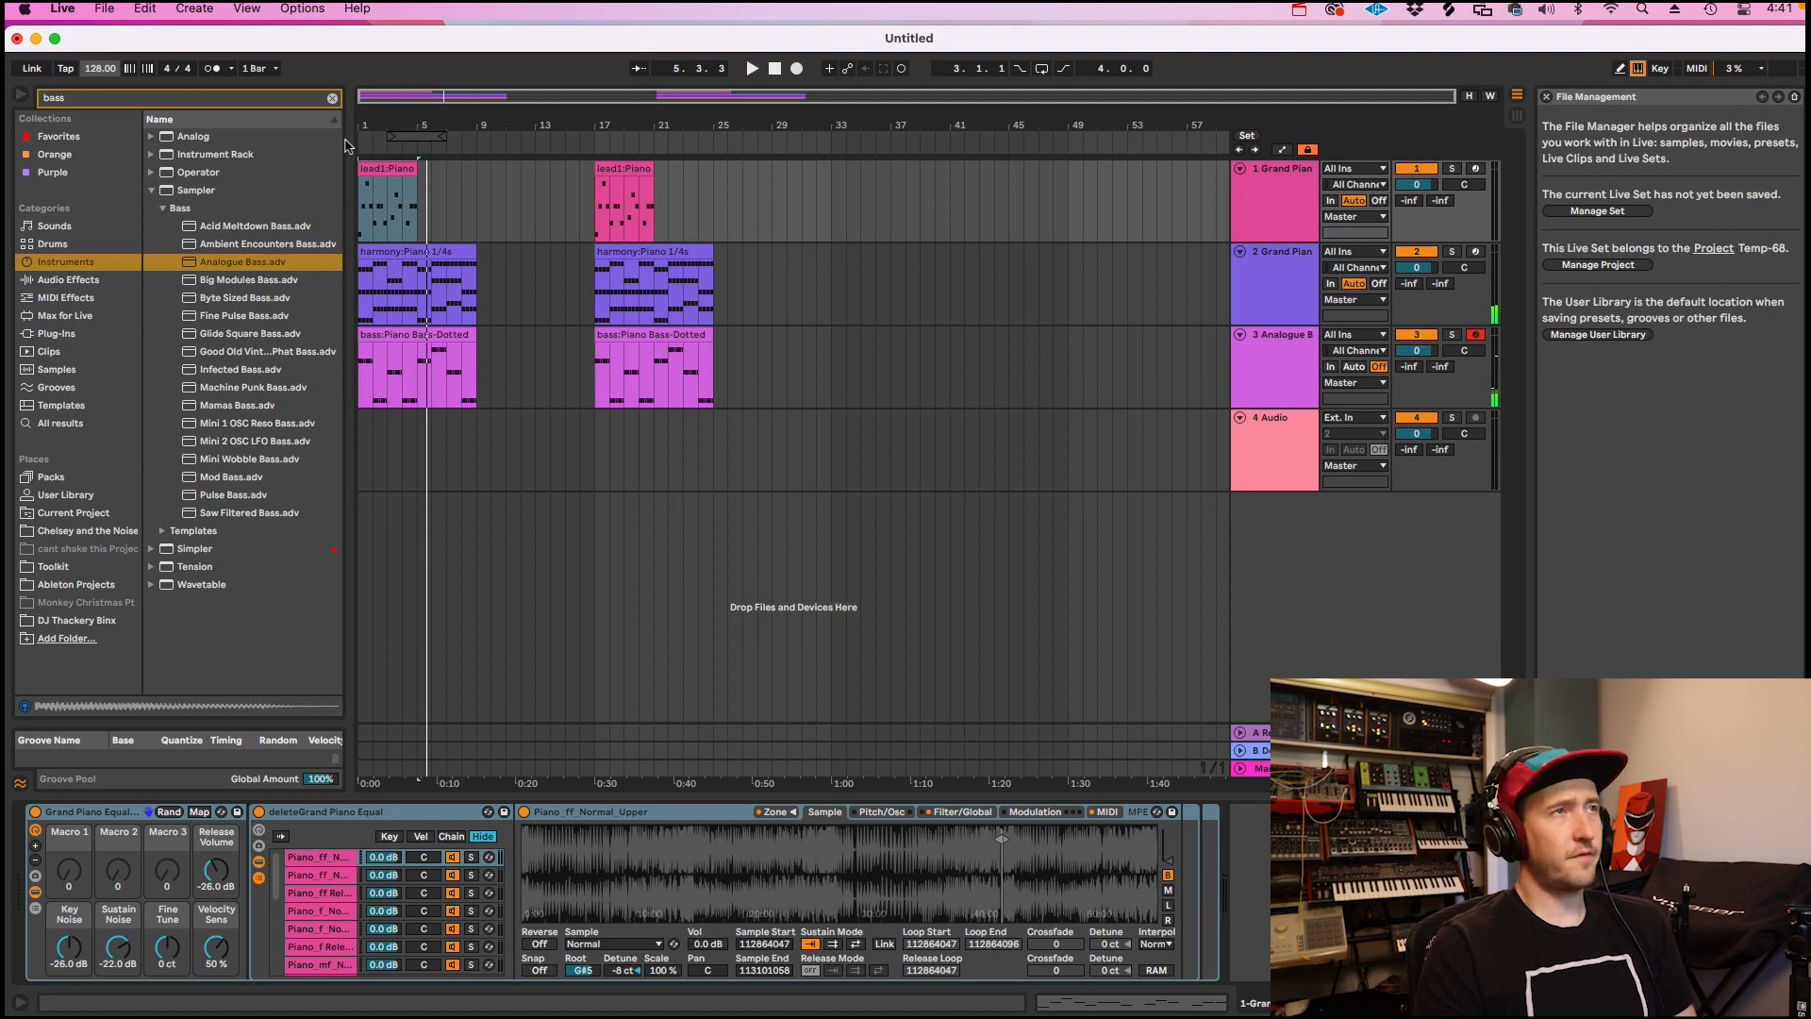
{"action": "left_click", "coordinate": [398, 167]}
{"action": "key", "text": "super+d"}
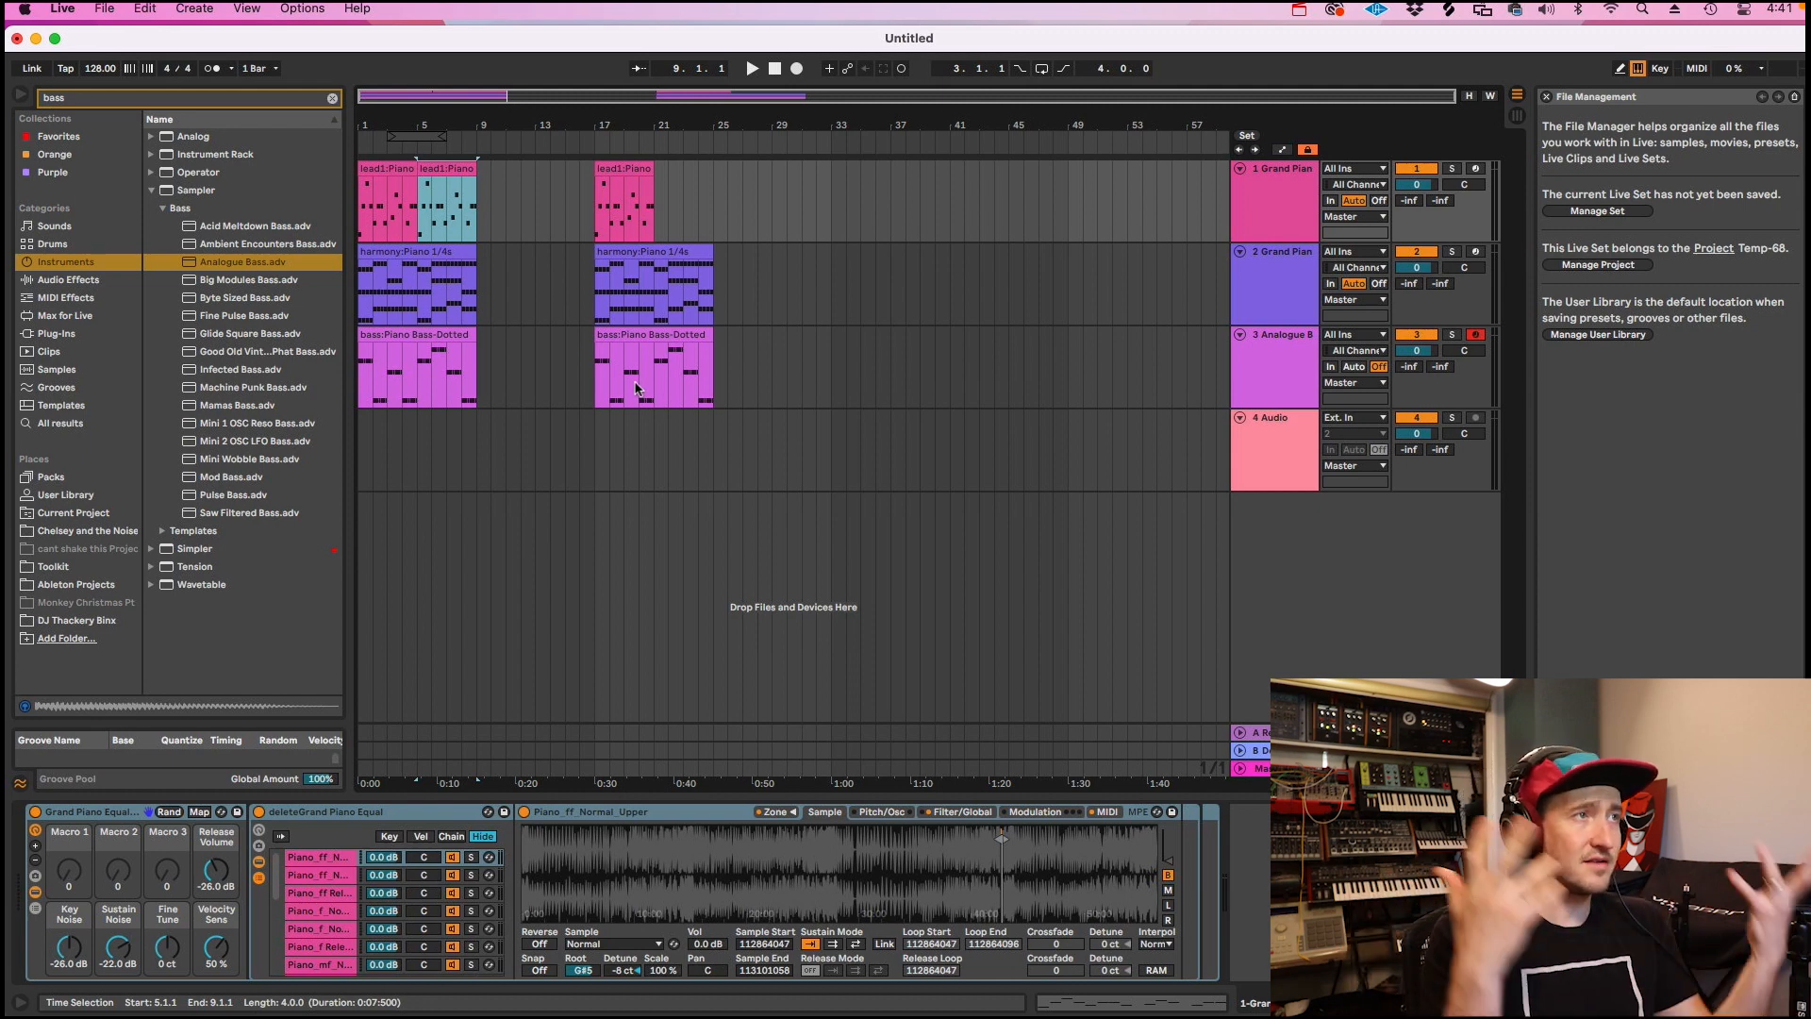
Play the bass track soloed from bar 1, and unsolo it to hear it with the other tracks.
{"action": "left_click", "coordinate": [427, 356]}
{"action": "left_click", "coordinate": [1452, 335]}
{"action": "key", "text": "space"}
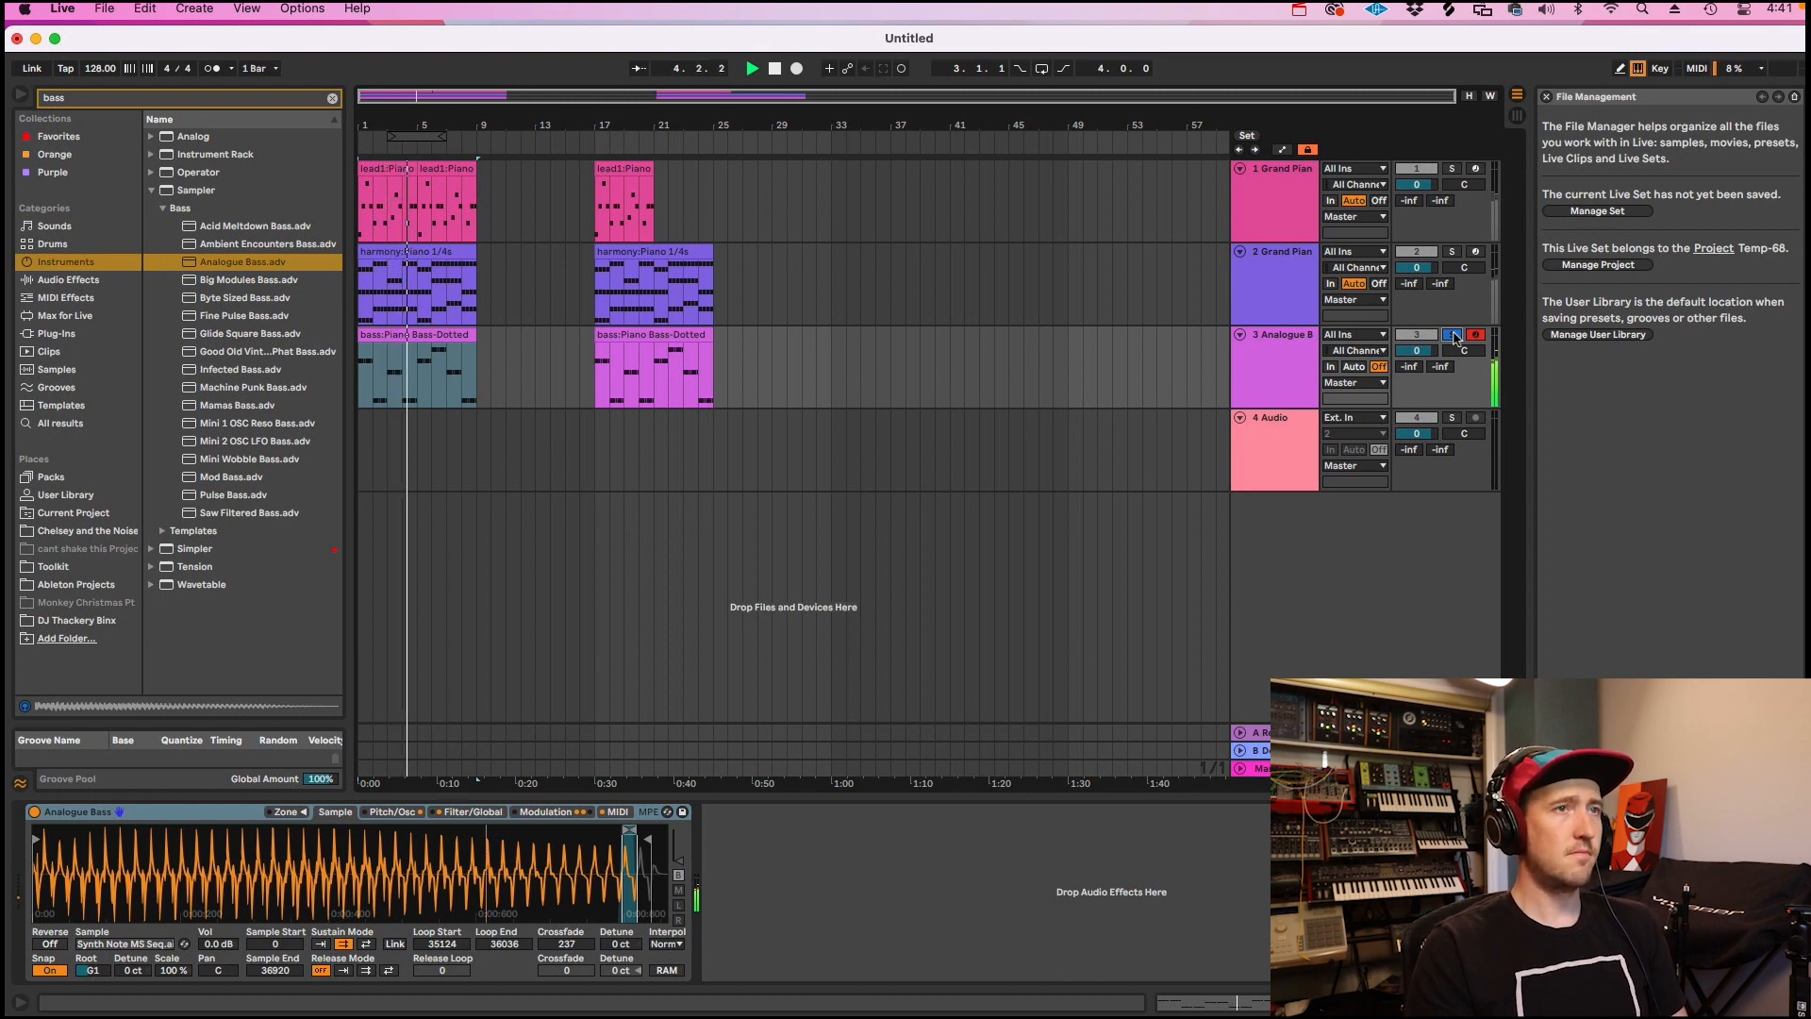
{"action": "left_click", "coordinate": [1454, 335]}
{"action": "key", "text": "space"}
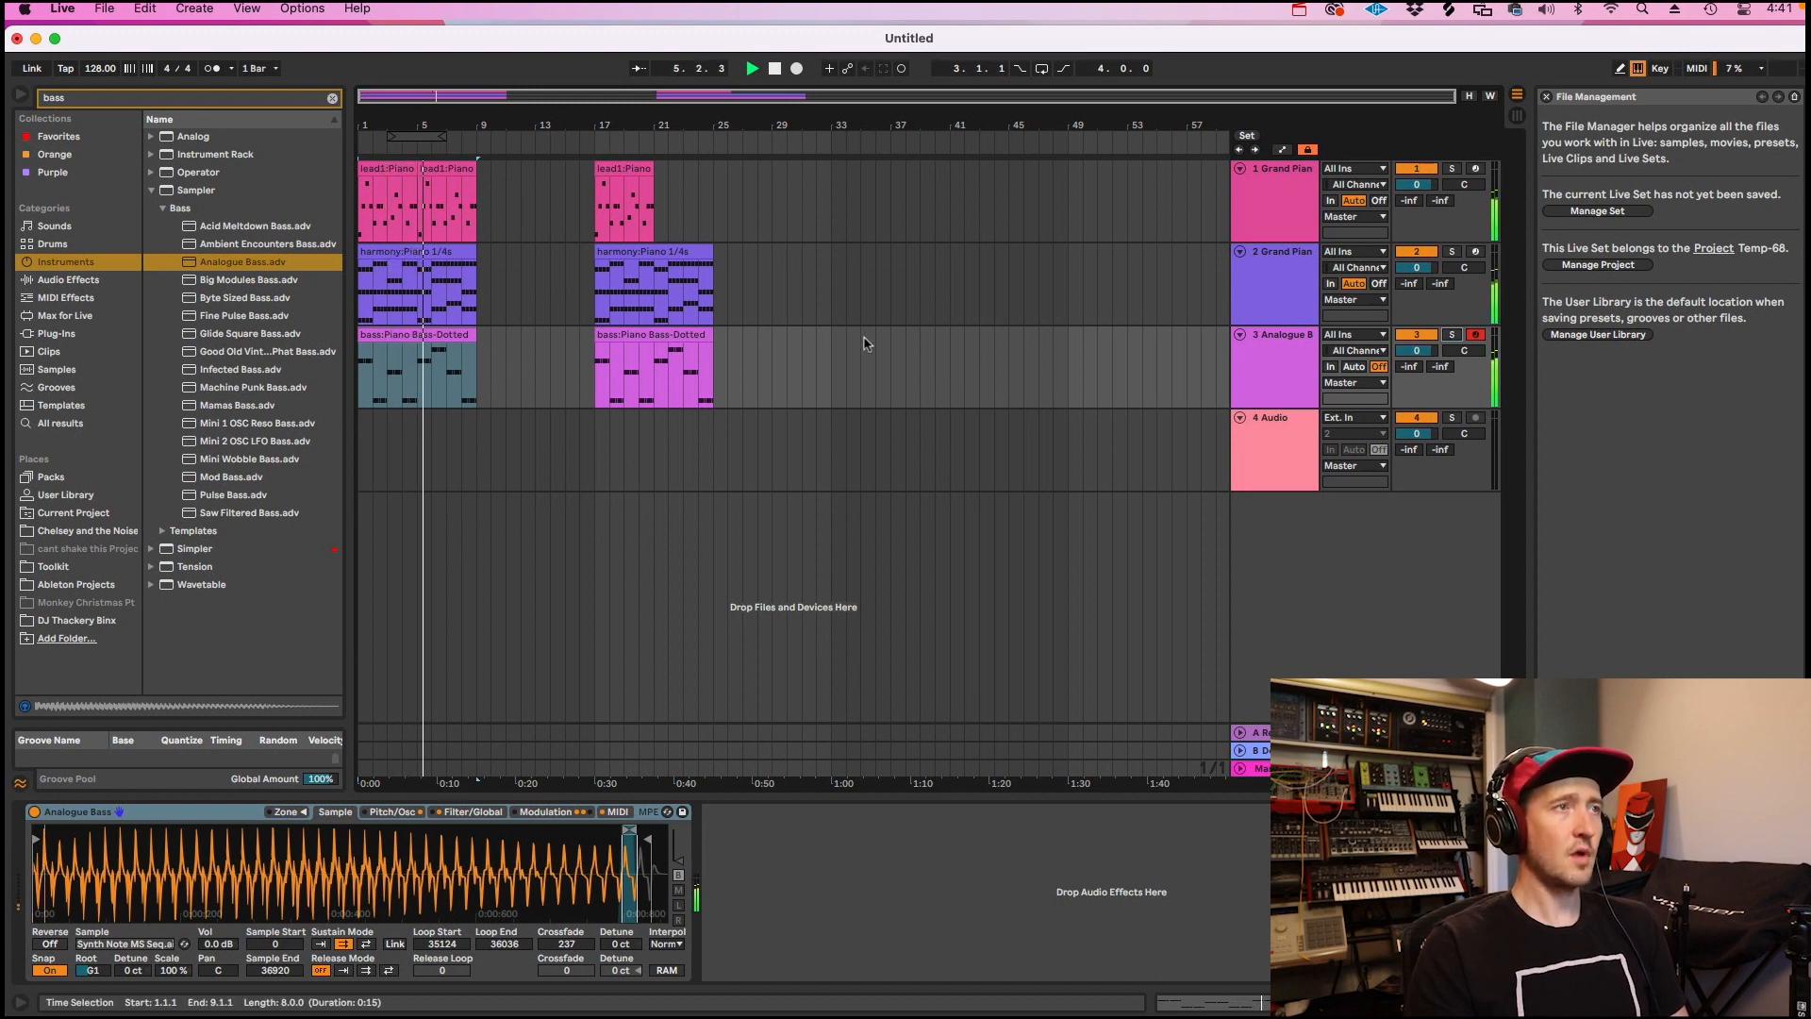